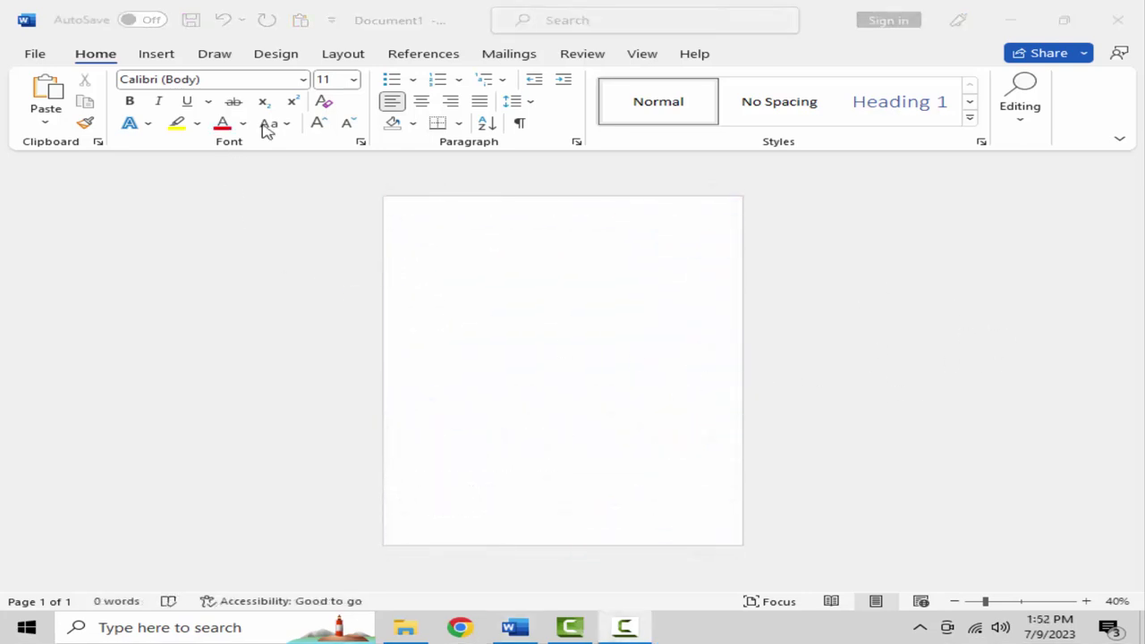
Step: Change the page size to Legal, then switch it to A4
{"action": "left_click", "coordinate": [337, 58]}
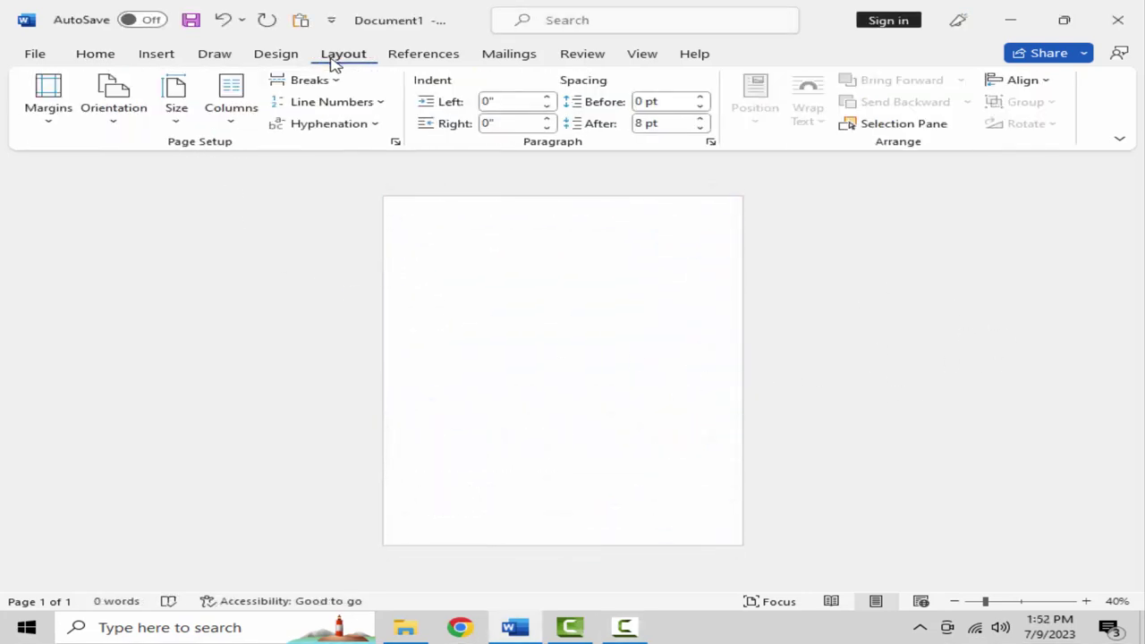
{"action": "left_click", "coordinate": [181, 114]}
{"action": "left_click", "coordinate": [230, 244]}
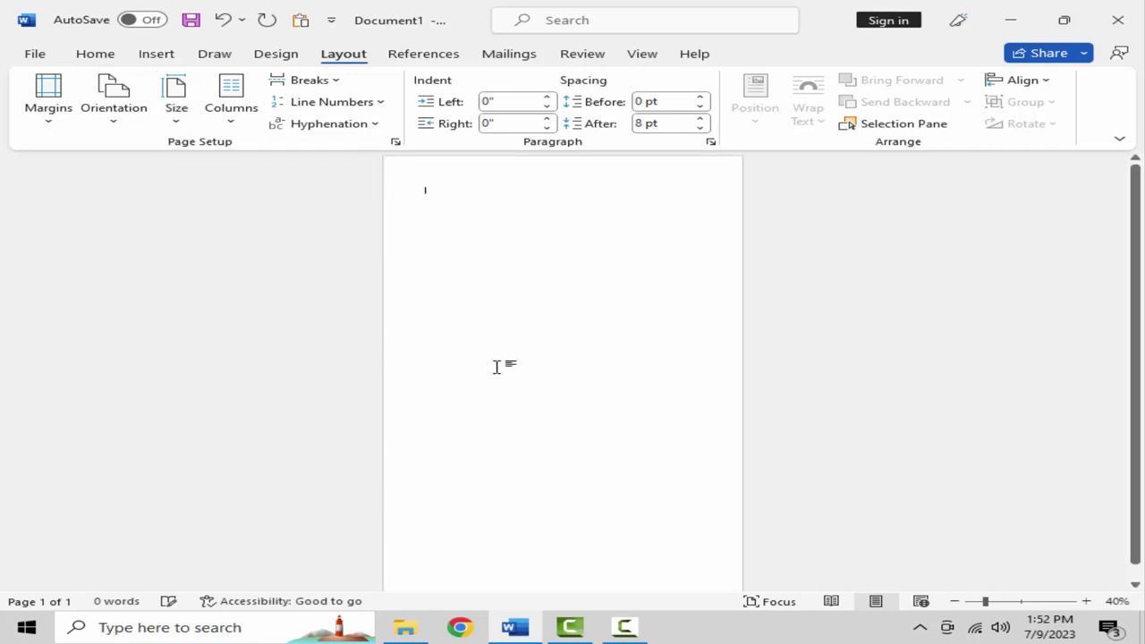
{"action": "scroll", "coordinate": [564, 378], "scroll_direction": "down", "scroll_amount": 1}
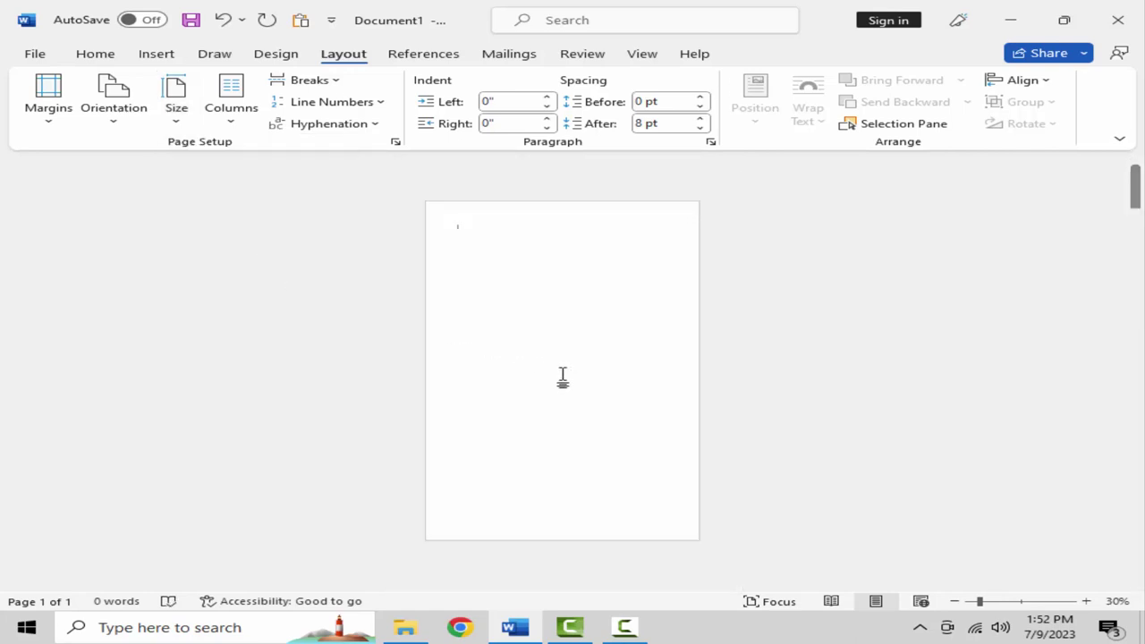
{"action": "left_click", "coordinate": [190, 113]}
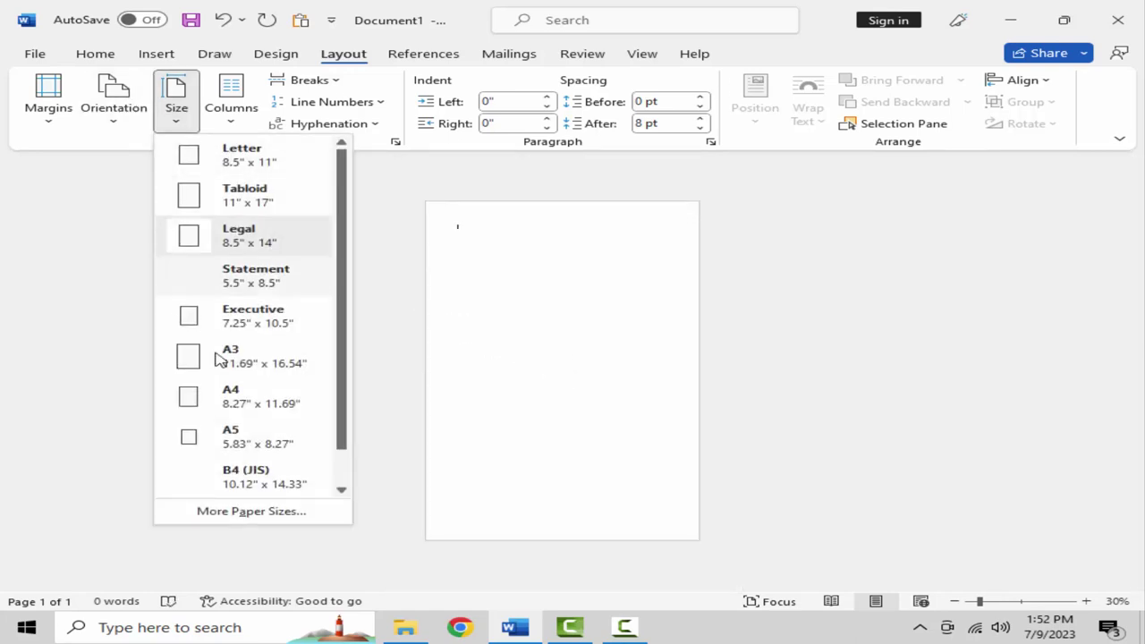
{"action": "left_click", "coordinate": [259, 404]}
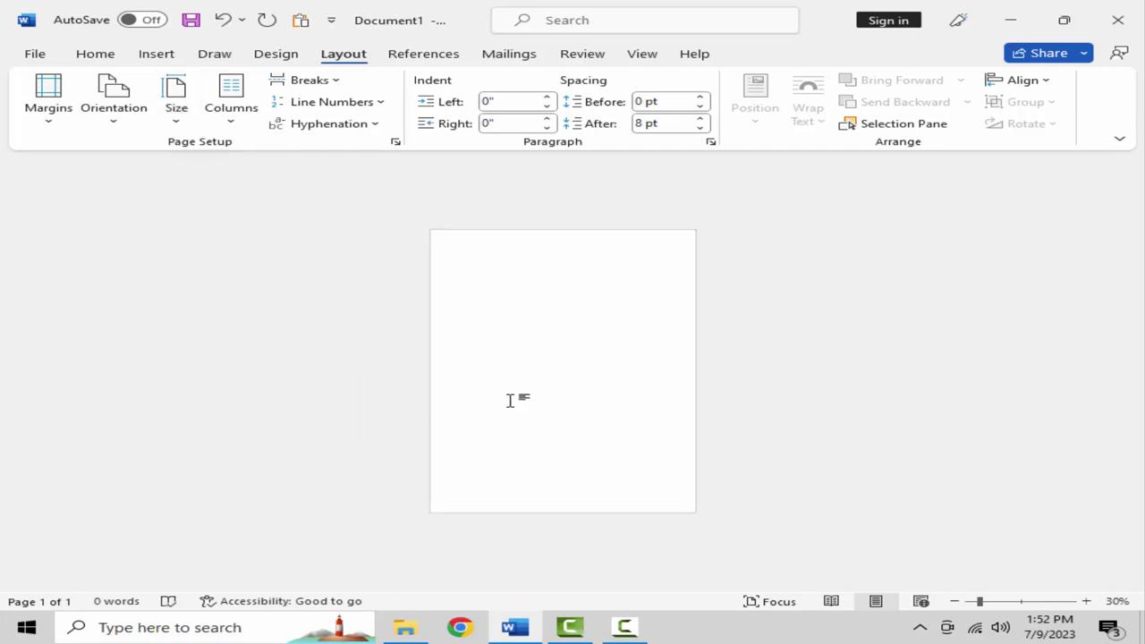
{"action": "scroll", "coordinate": [510, 400], "scroll_direction": "up", "scroll_amount": 1}
{"action": "scroll", "coordinate": [510, 400], "scroll_direction": "up", "scroll_amount": 1}
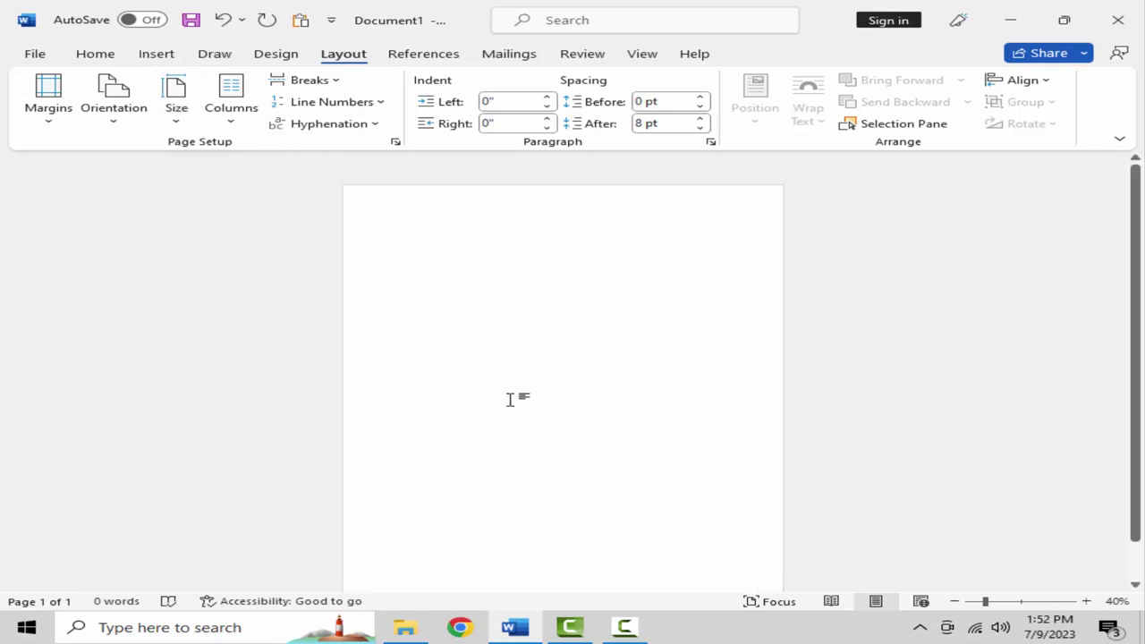
{"action": "scroll", "coordinate": [510, 400], "scroll_direction": "down", "scroll_amount": 1}
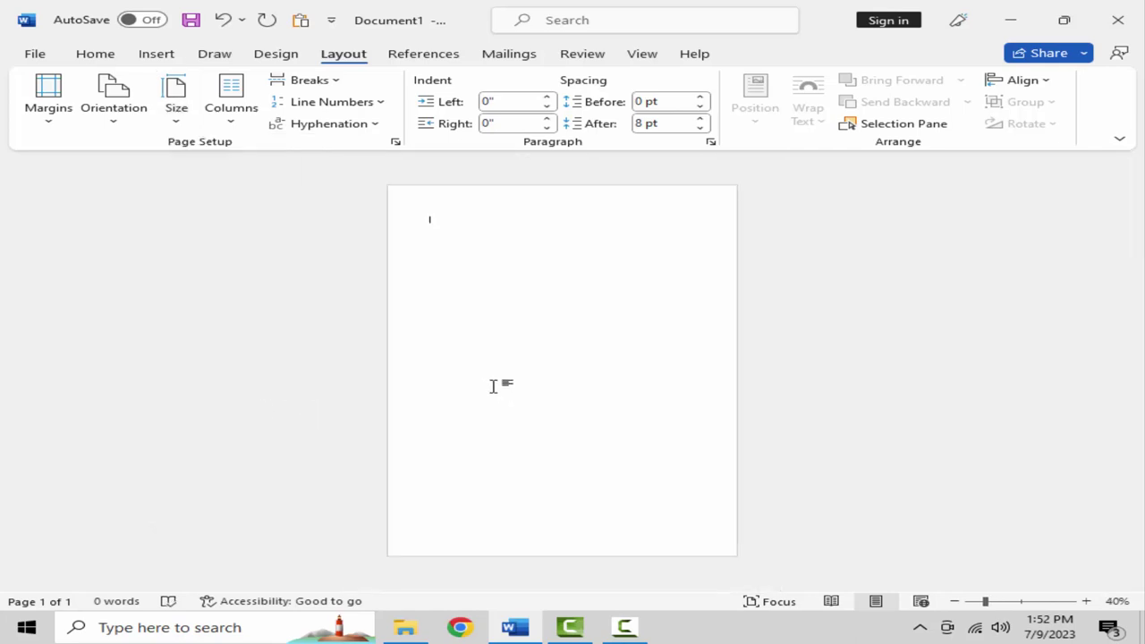
{"action": "left_click", "coordinate": [157, 54]}
Step: Draw a large oval and drag it up-left past the page's top-left corner
{"action": "left_click", "coordinate": [246, 79]}
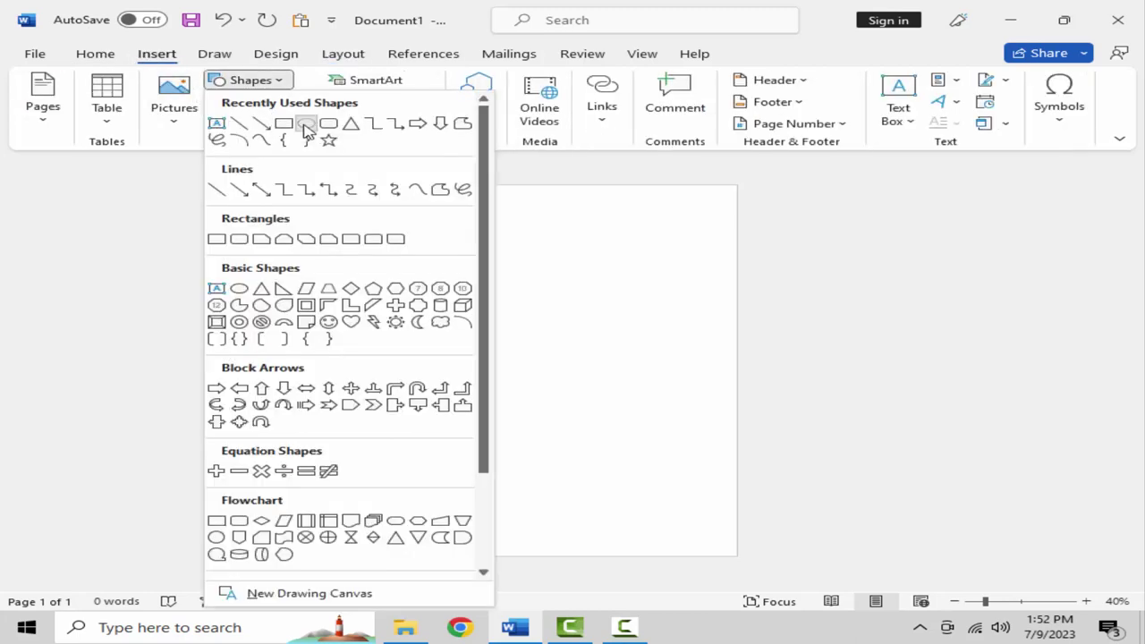
{"action": "left_click", "coordinate": [305, 125]}
{"action": "left_click_drag", "start_coordinate": [399, 203], "coordinate": [736, 486]}
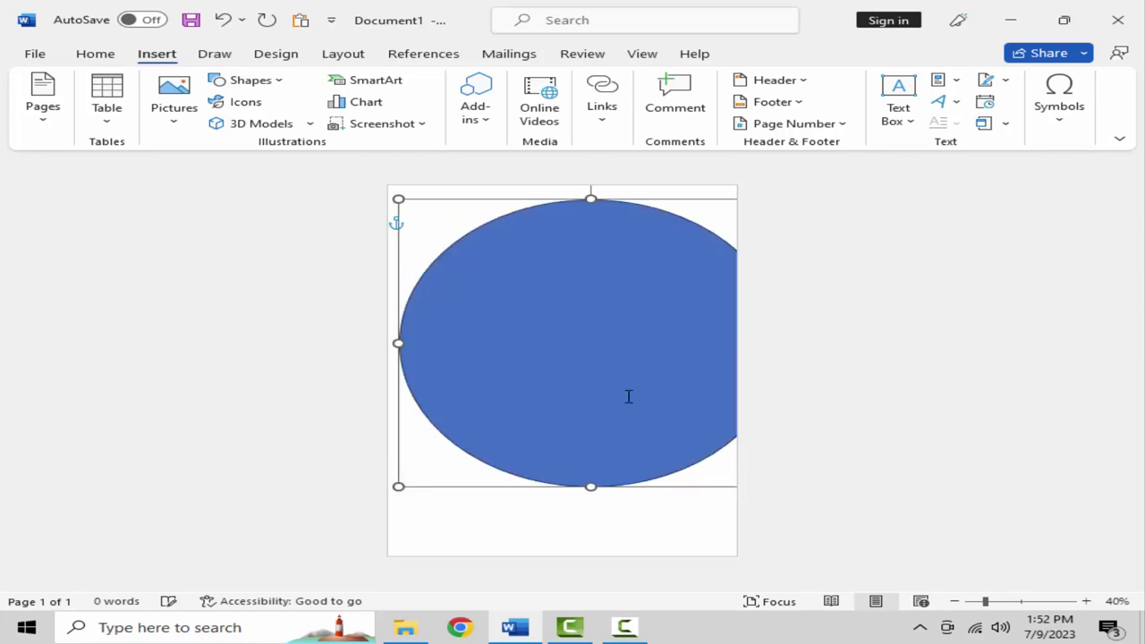
{"action": "mouse_move", "coordinate": [629, 396]}
{"action": "left_mouse_down"}
{"action": "mouse_move", "coordinate": [418, 246]}
{"action": "mouse_move", "coordinate": [389, 205]}
{"action": "left_mouse_up"}
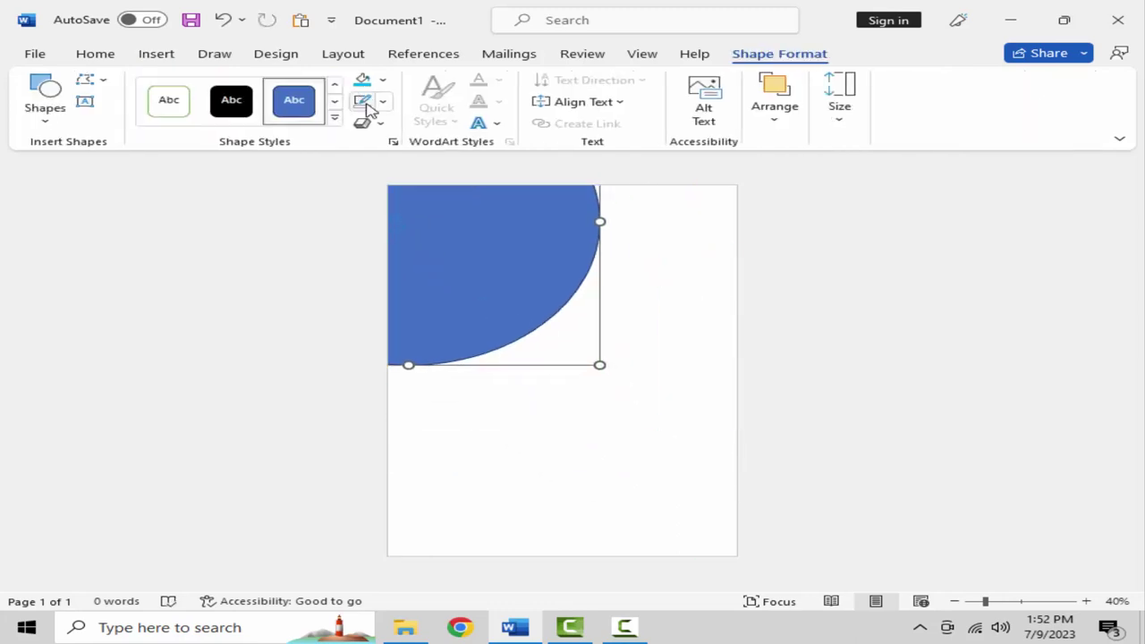
{"action": "left_click_drag", "start_coordinate": [508, 254], "coordinate": [551, 259]}
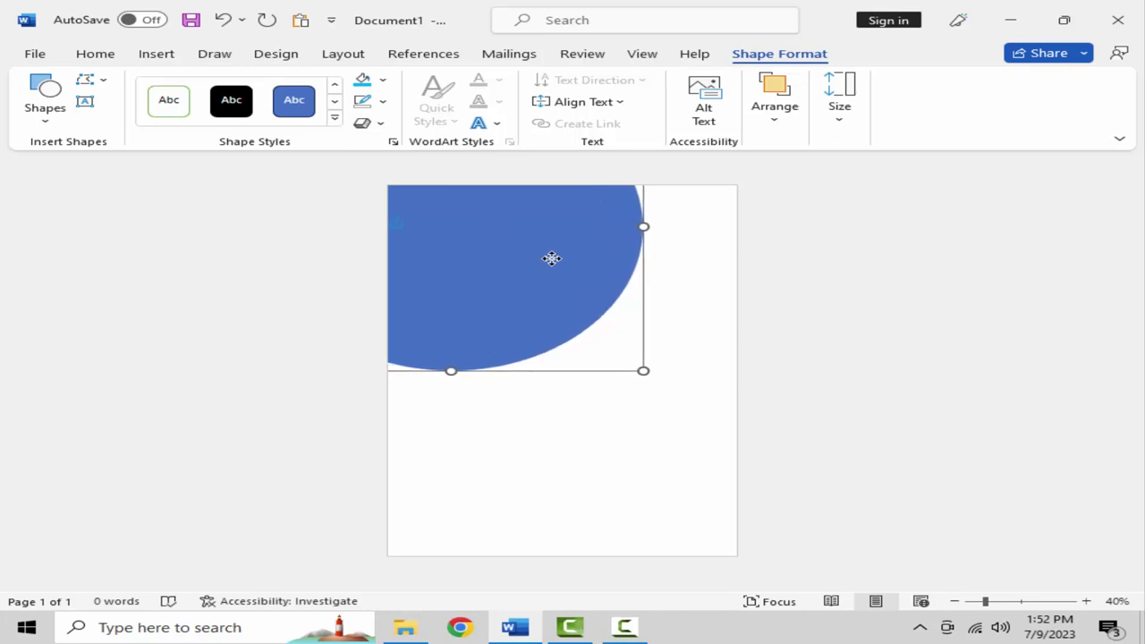
Step: Fill the corner circle with the city skyline picture from the Desktop folder
{"action": "left_click", "coordinate": [382, 80]}
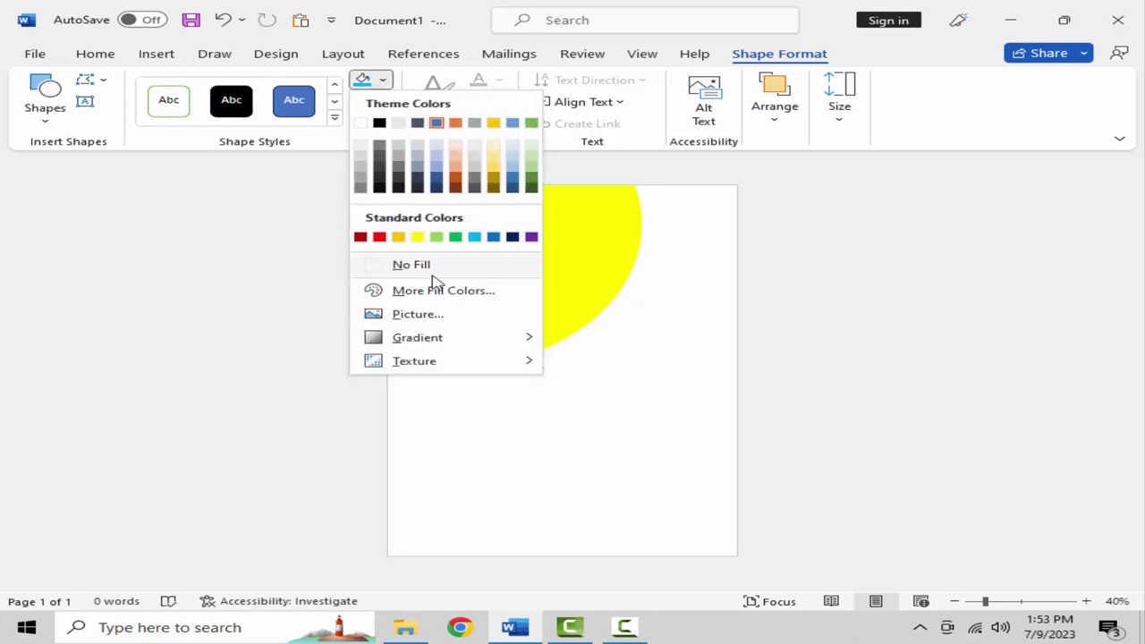
{"action": "left_click", "coordinate": [433, 315]}
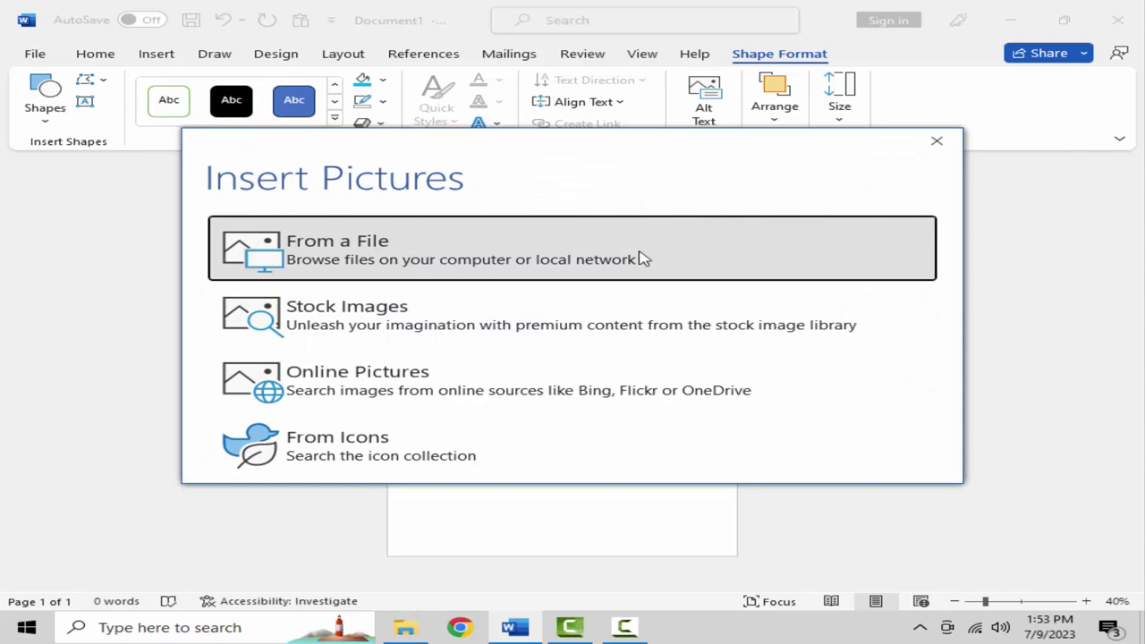
{"action": "left_click", "coordinate": [643, 258]}
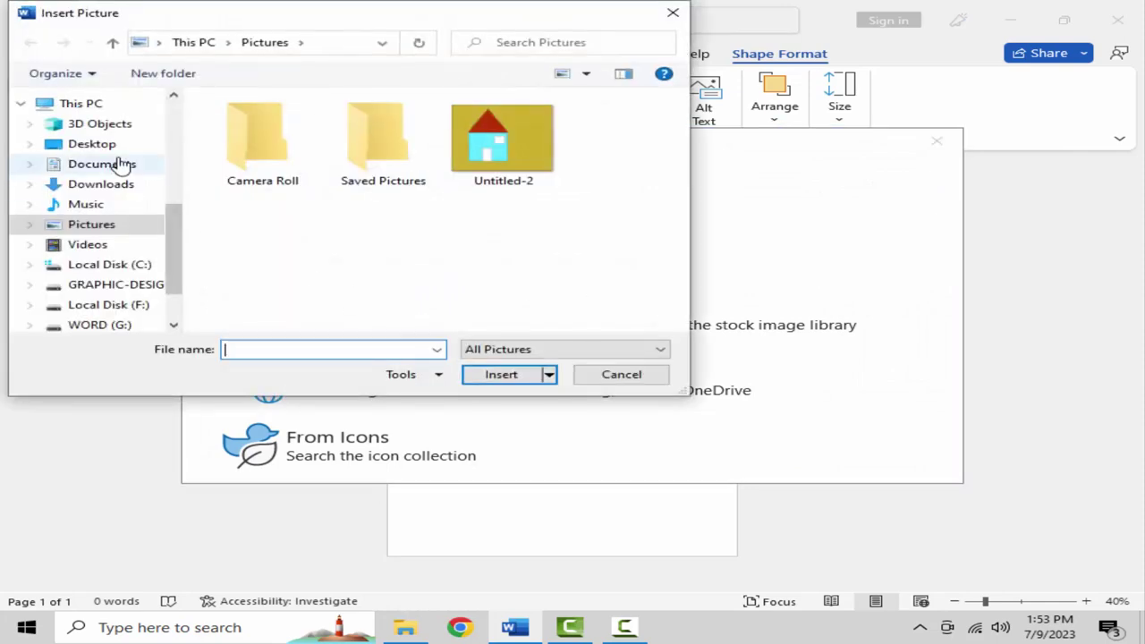
{"action": "left_click", "coordinate": [107, 144]}
{"action": "scroll", "coordinate": [389, 224], "scroll_direction": "down", "scroll_amount": 3}
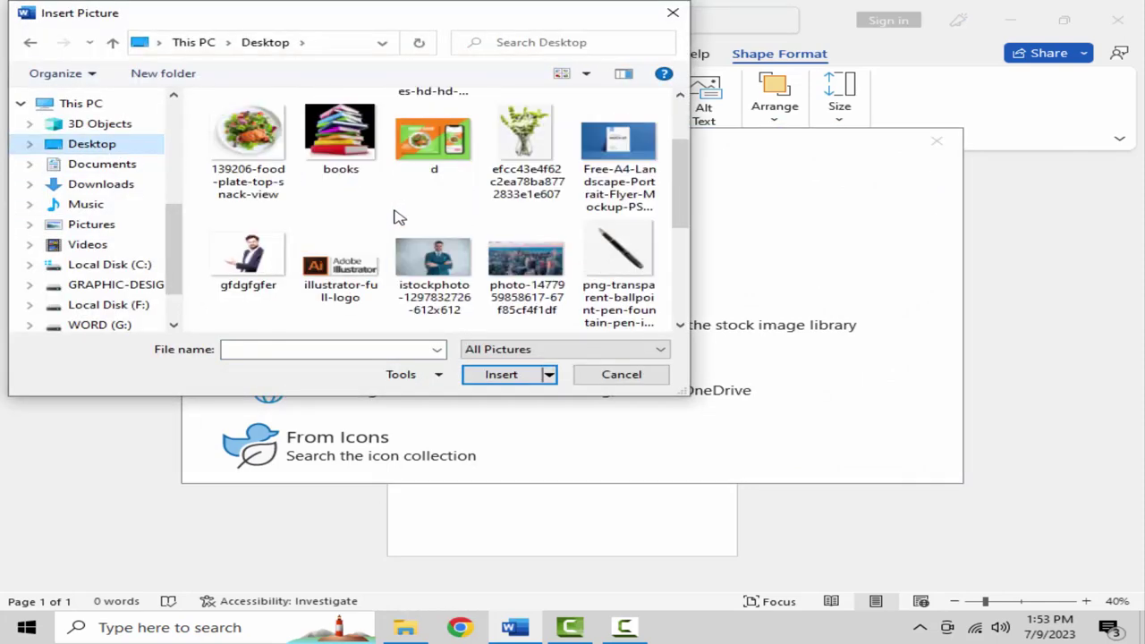
{"action": "scroll", "coordinate": [396, 218], "scroll_direction": "down", "scroll_amount": 3}
{"action": "left_click", "coordinate": [509, 161]}
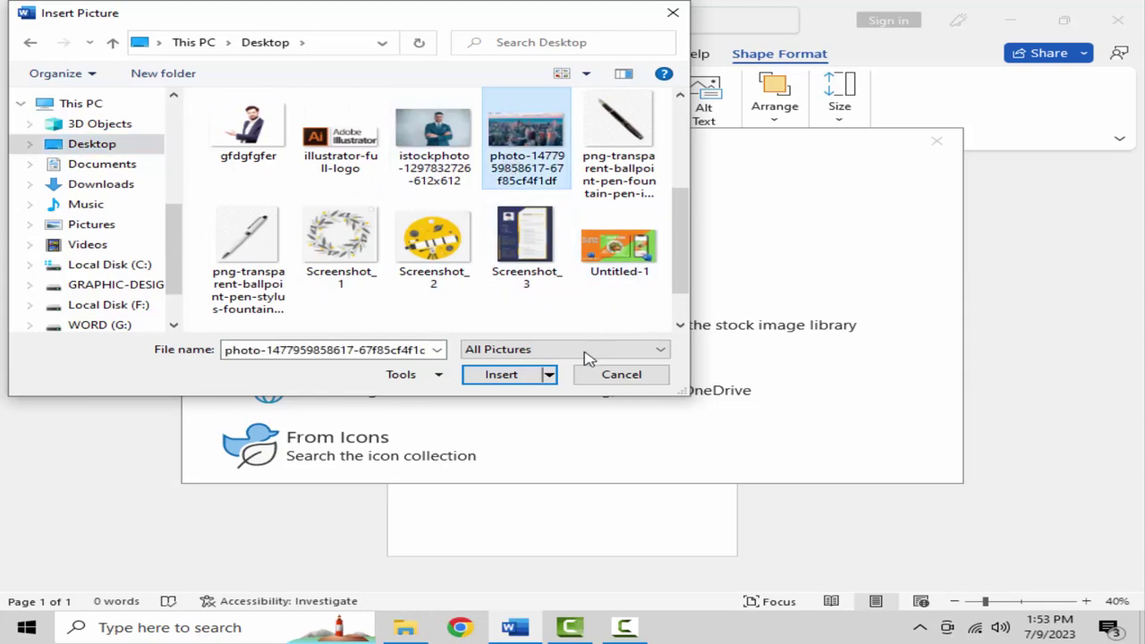
{"action": "left_click", "coordinate": [503, 375]}
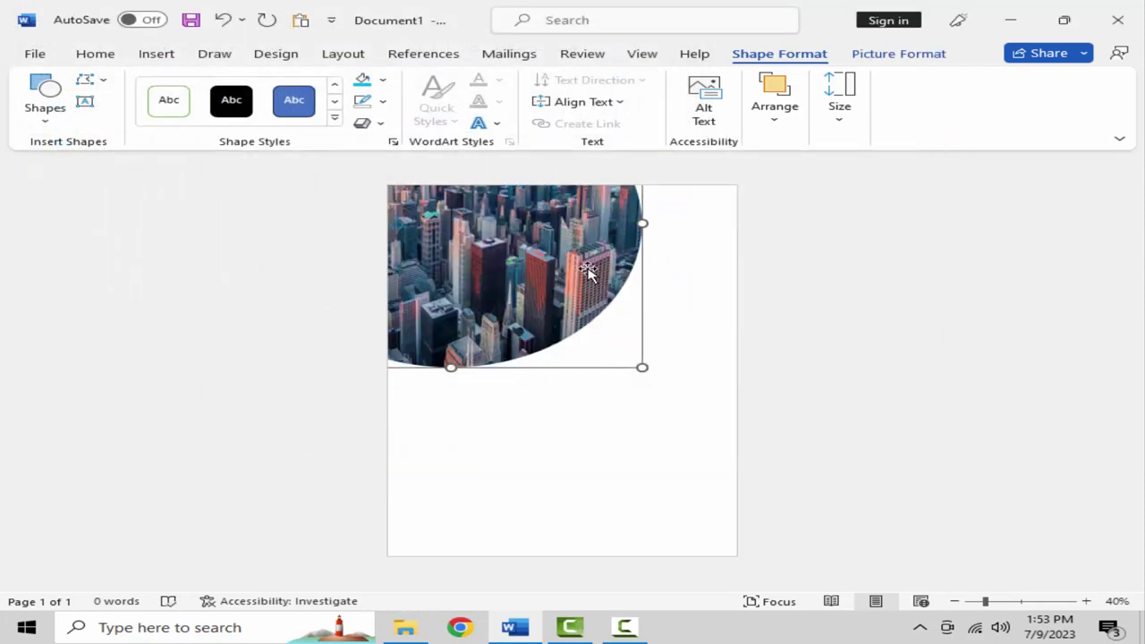
{"action": "left_click", "coordinate": [548, 302]}
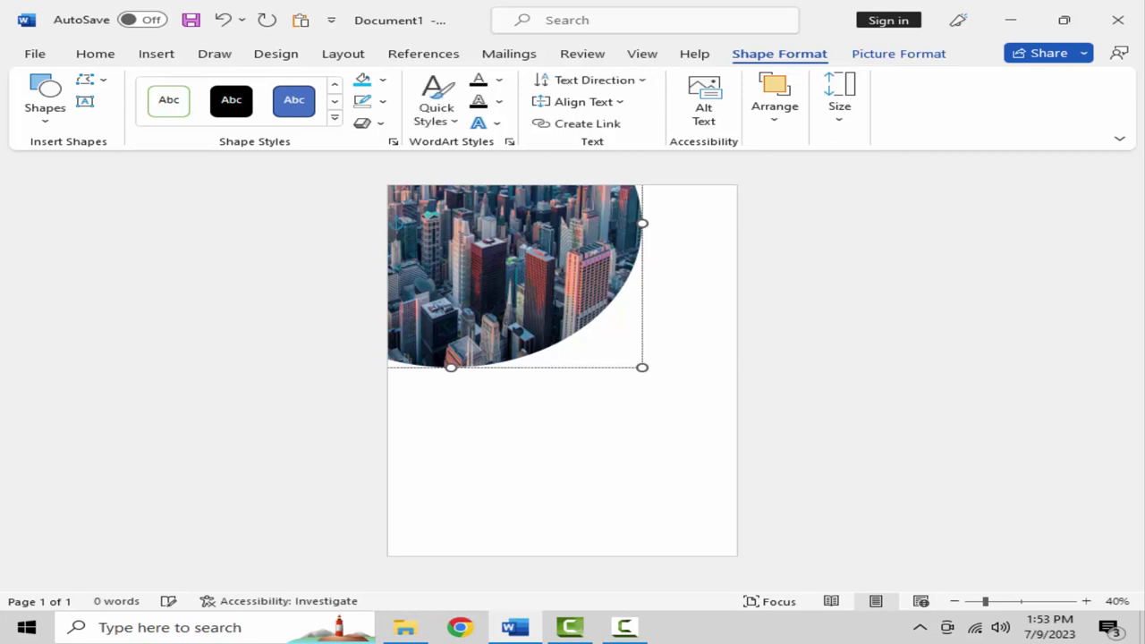
{"action": "left_click", "coordinate": [614, 308]}
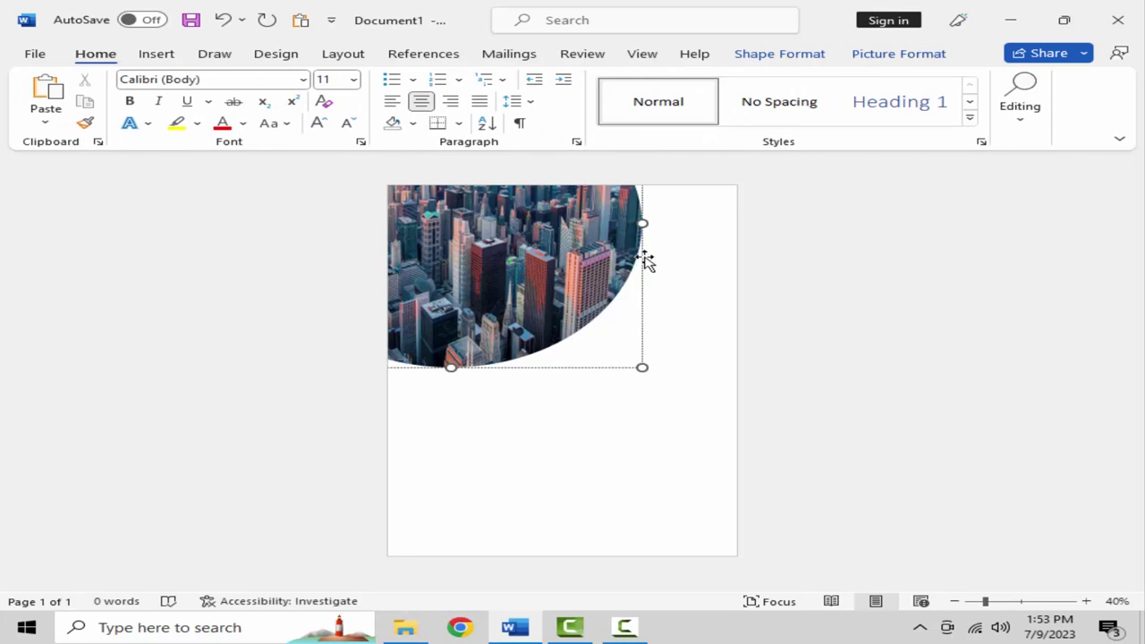
Step: Nudge the photo shape right, extend its bottom down and narrow its right side slightly
{"action": "left_click_drag", "start_coordinate": [646, 260], "coordinate": [676, 258]}
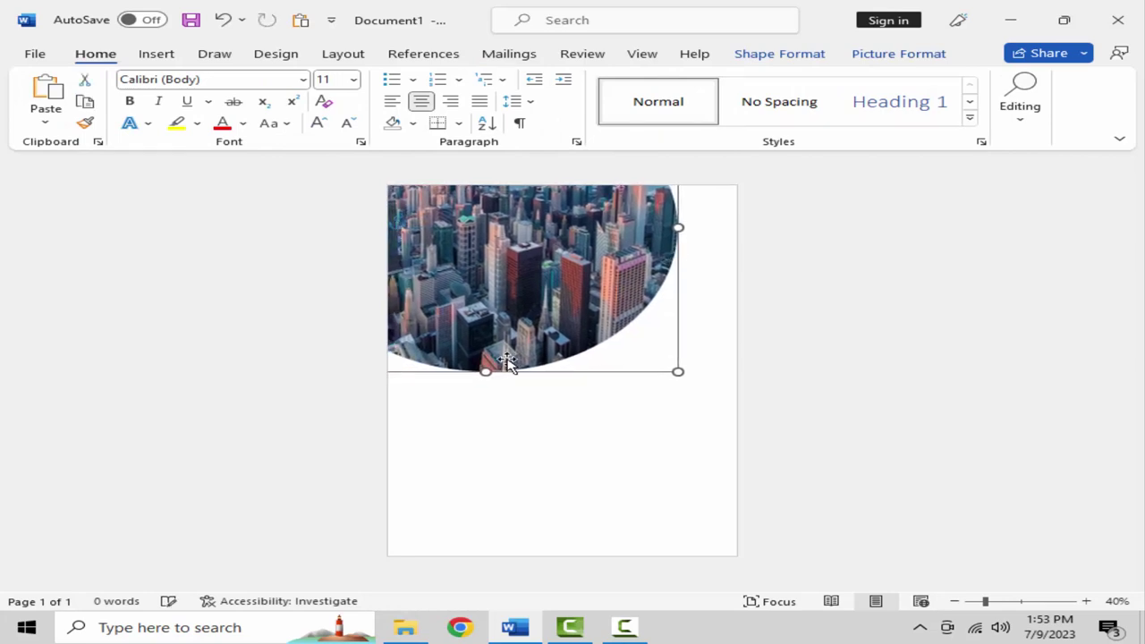
{"action": "left_click_drag", "start_coordinate": [483, 371], "coordinate": [482, 384]}
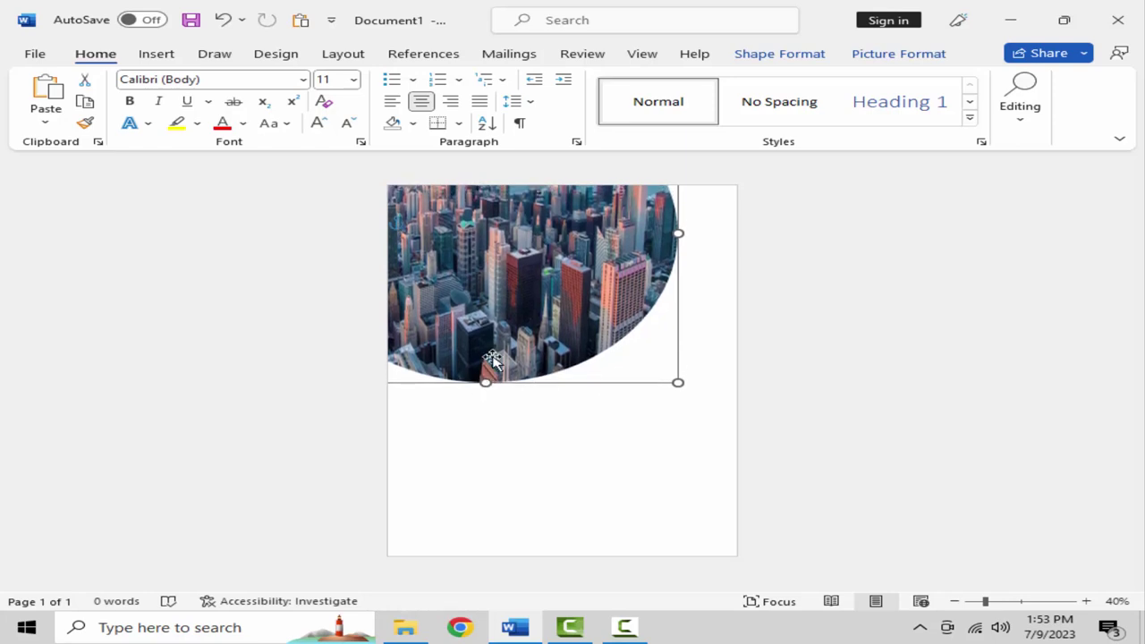
{"action": "left_click_drag", "start_coordinate": [463, 328], "coordinate": [463, 331]}
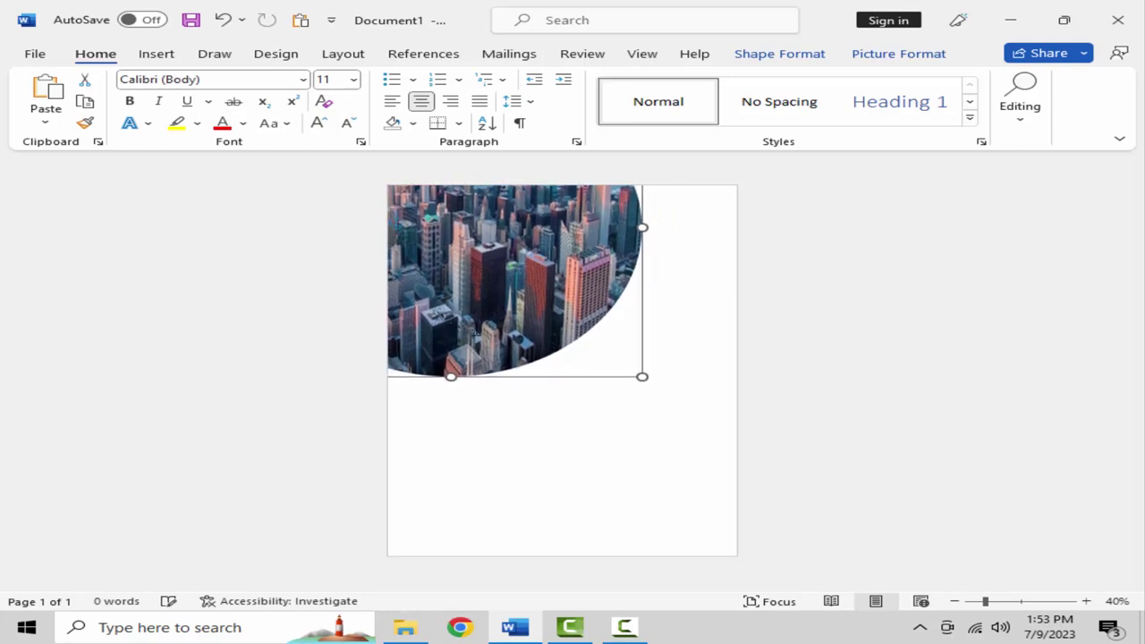
Step: Draw a second large oval over the photo corner
{"action": "left_click", "coordinate": [157, 54]}
{"action": "left_click", "coordinate": [249, 80]}
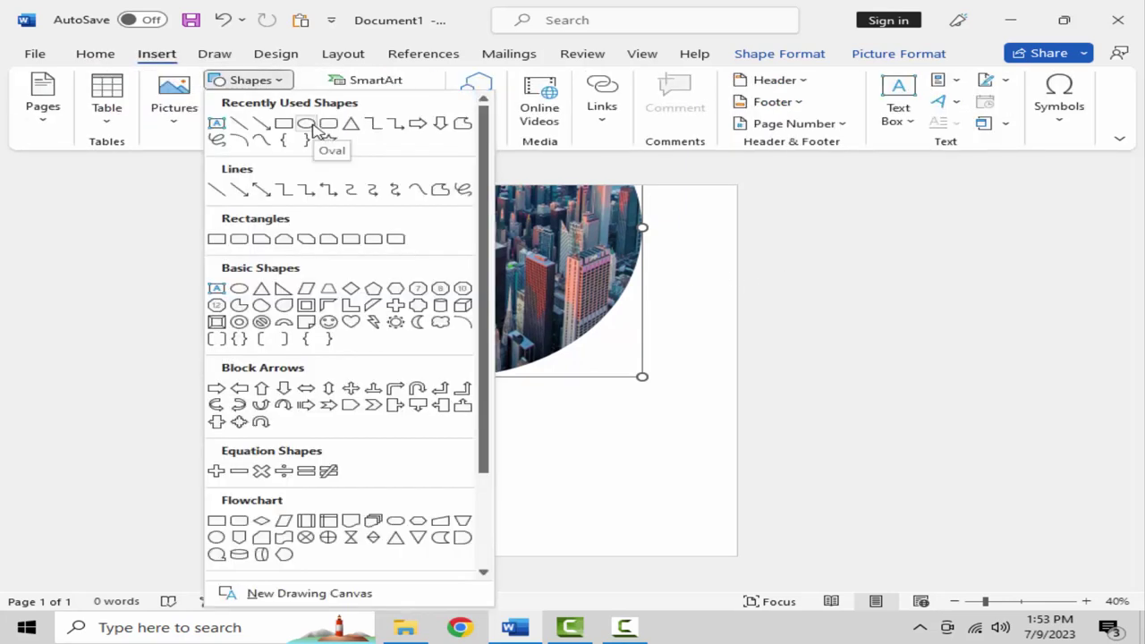
{"action": "left_click", "coordinate": [618, 288]}
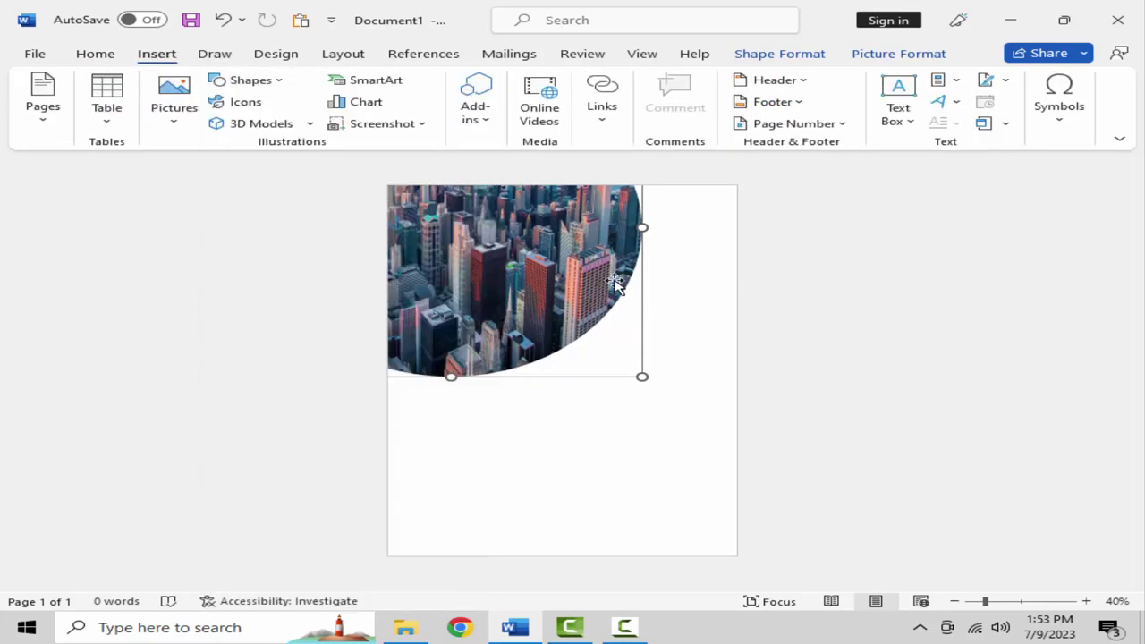
{"action": "left_click", "coordinate": [251, 80]}
{"action": "left_click", "coordinate": [309, 120]}
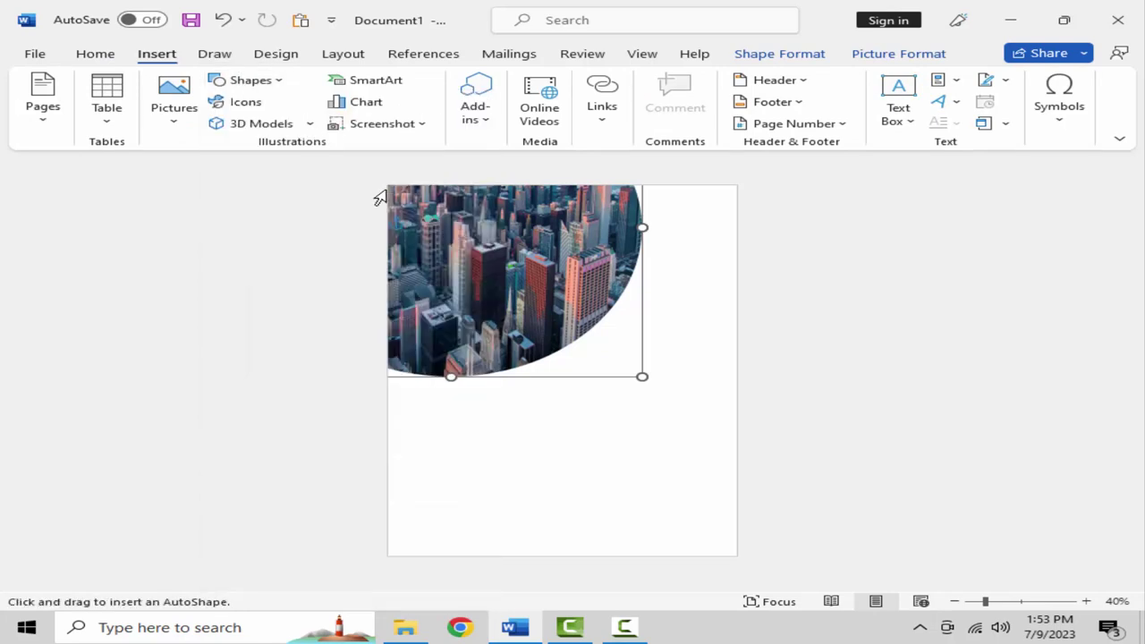
{"action": "key", "text": "Escape"}
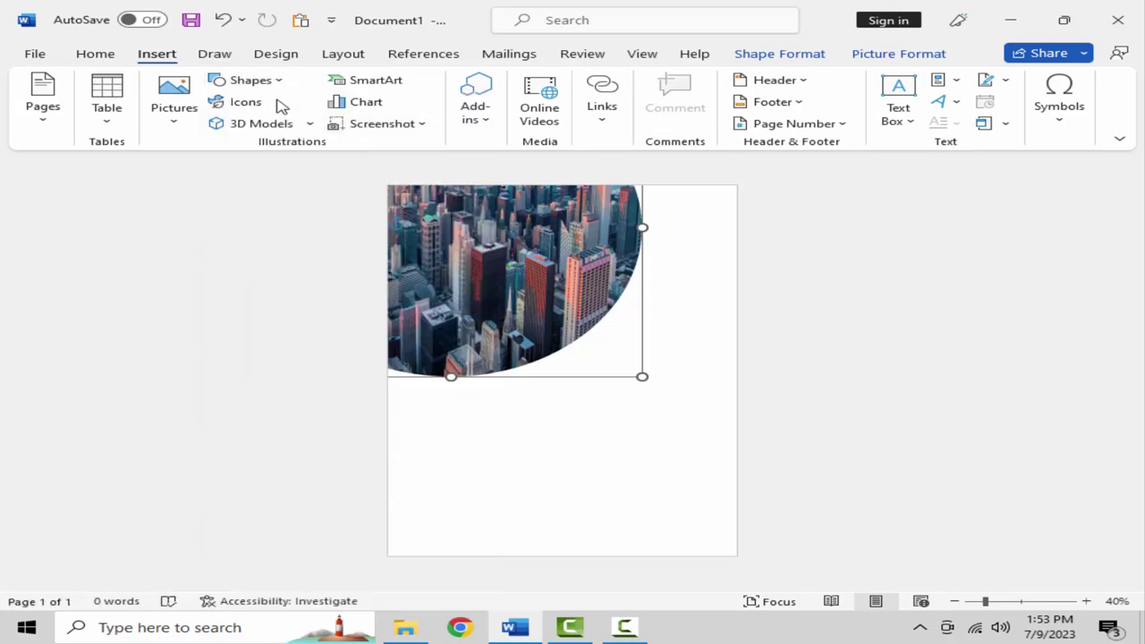
{"action": "left_click", "coordinate": [264, 83]}
{"action": "left_click", "coordinate": [308, 121]}
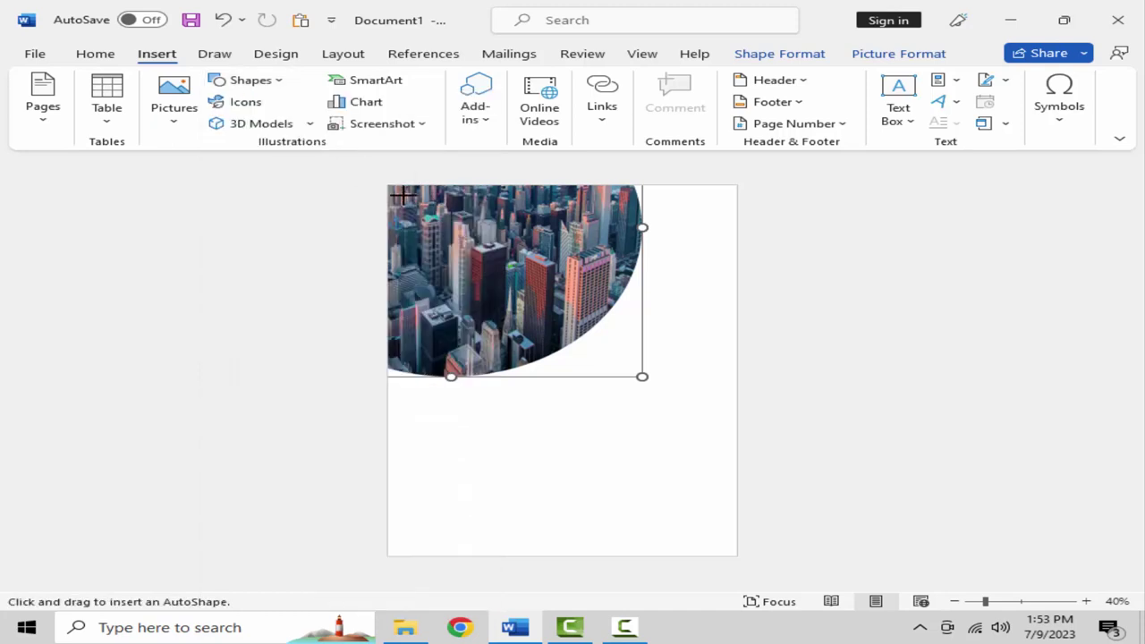
{"action": "left_click_drag", "start_coordinate": [404, 191], "coordinate": [752, 472]}
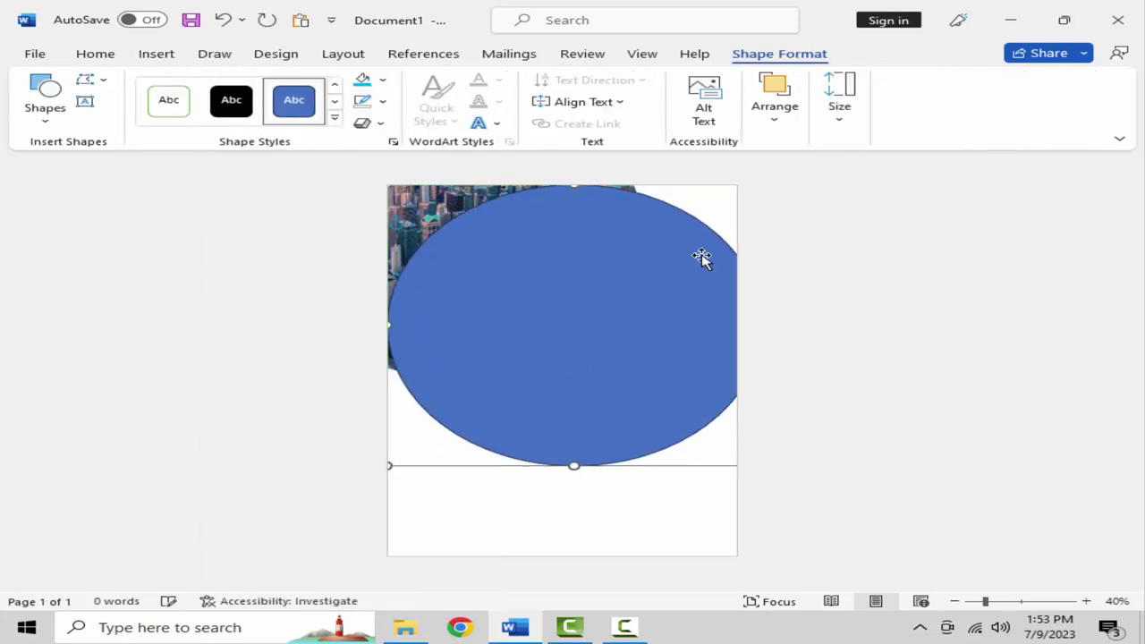
Step: Set the new oval's text wrapping to Behind Text
{"action": "left_click", "coordinate": [775, 99]}
{"action": "left_click", "coordinate": [810, 189]}
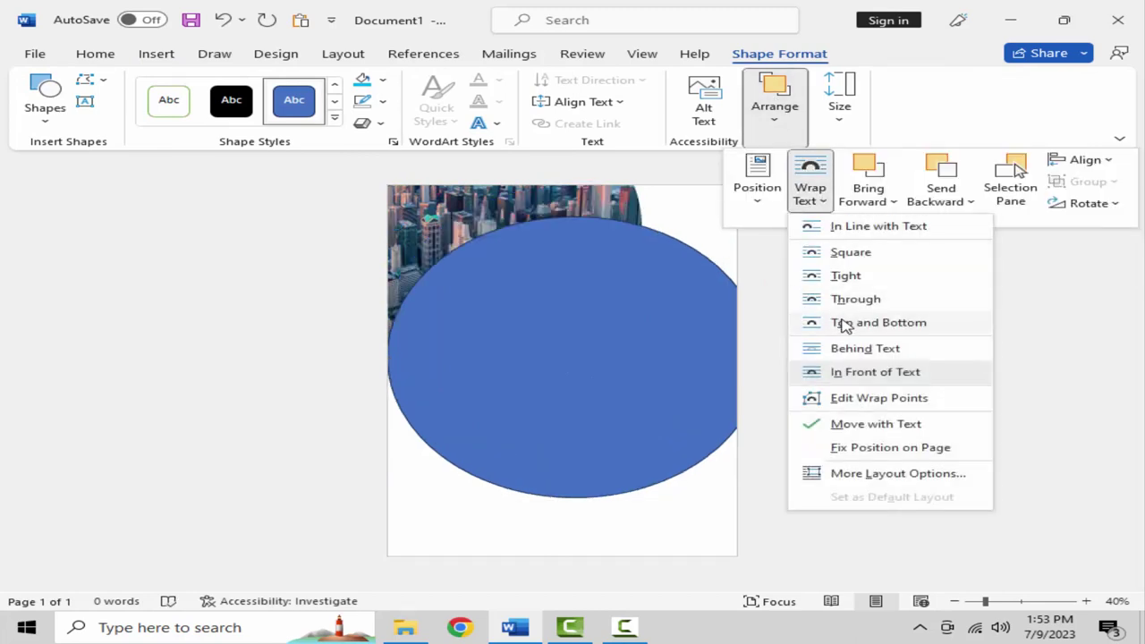
{"action": "left_click", "coordinate": [849, 350]}
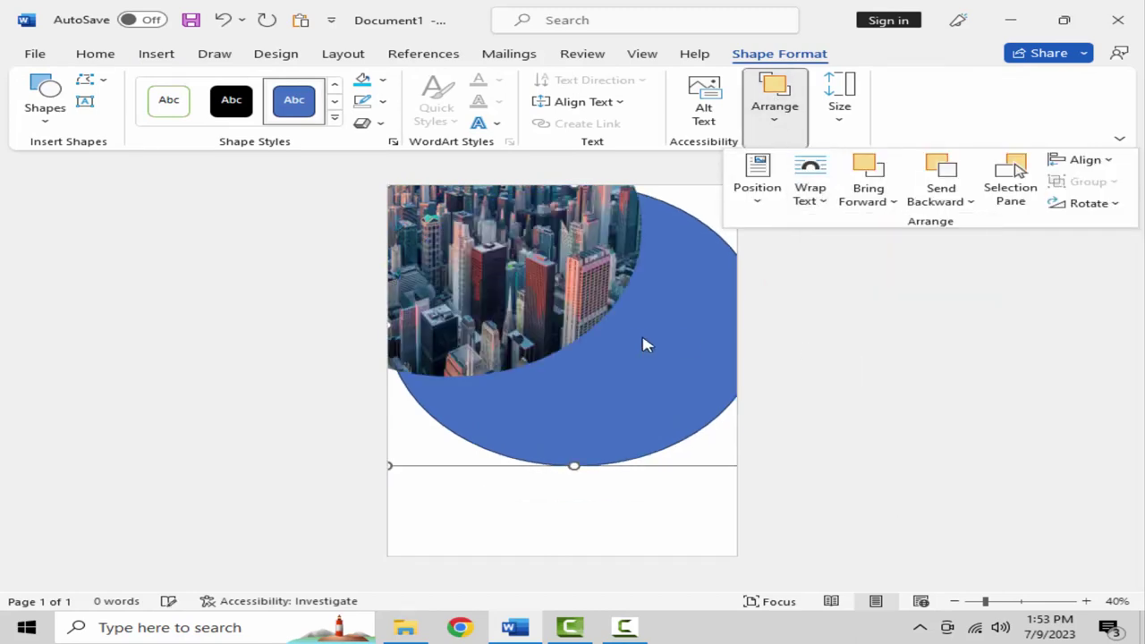
Step: Move, widen and heighten the oval past the right page edge so it curves beneath the photo
{"action": "left_click_drag", "start_coordinate": [634, 372], "coordinate": [585, 358]}
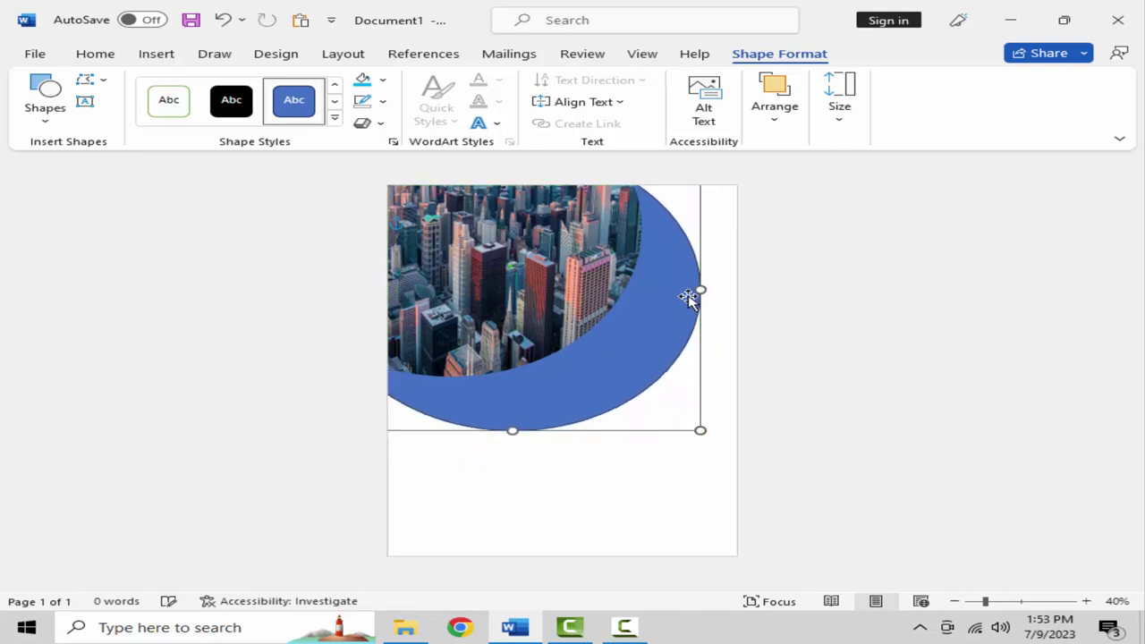
{"action": "left_click_drag", "start_coordinate": [705, 290], "coordinate": [773, 281]}
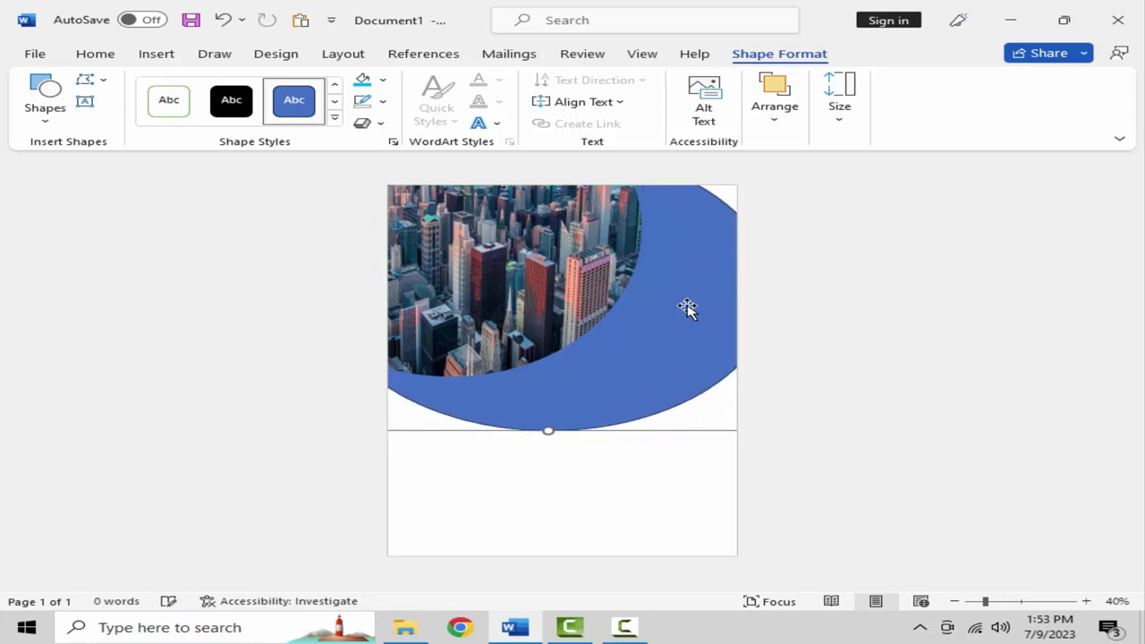
{"action": "left_click_drag", "start_coordinate": [688, 287], "coordinate": [635, 264]}
{"action": "left_click_drag", "start_coordinate": [737, 247], "coordinate": [814, 243]}
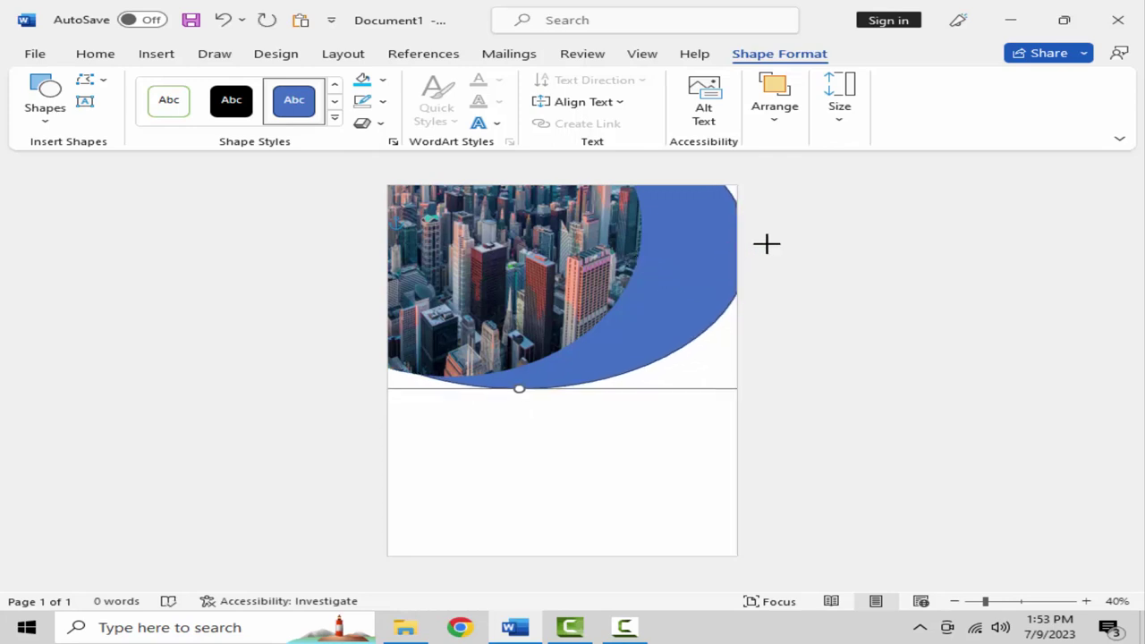
{"action": "left_click_drag", "start_coordinate": [634, 296], "coordinate": [622, 285]}
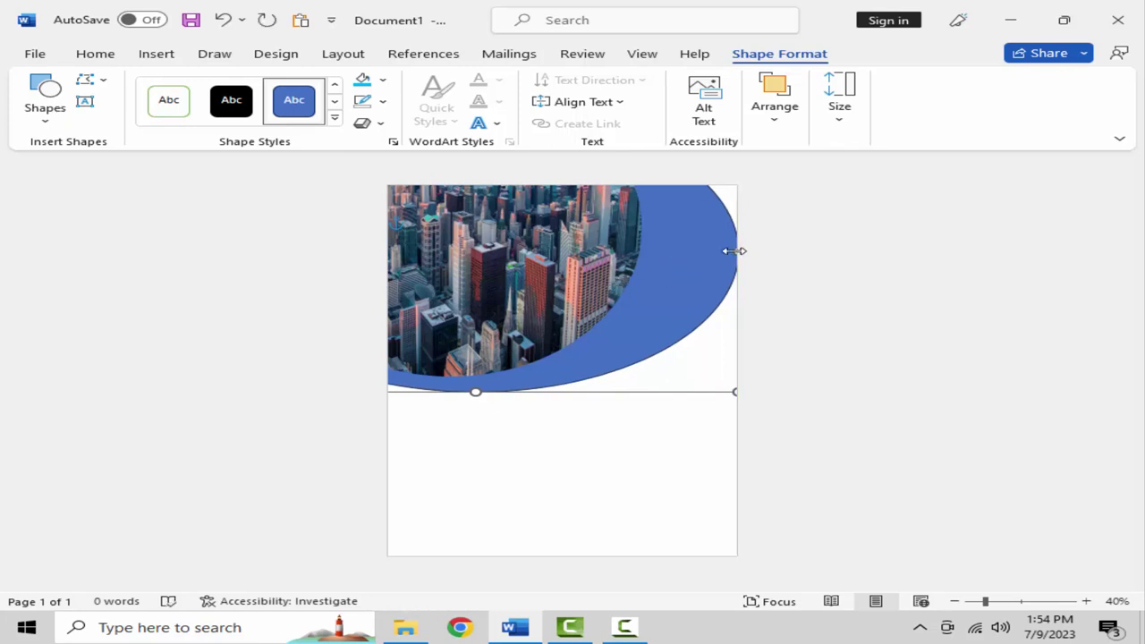
{"action": "left_click_drag", "start_coordinate": [746, 246], "coordinate": [780, 232]}
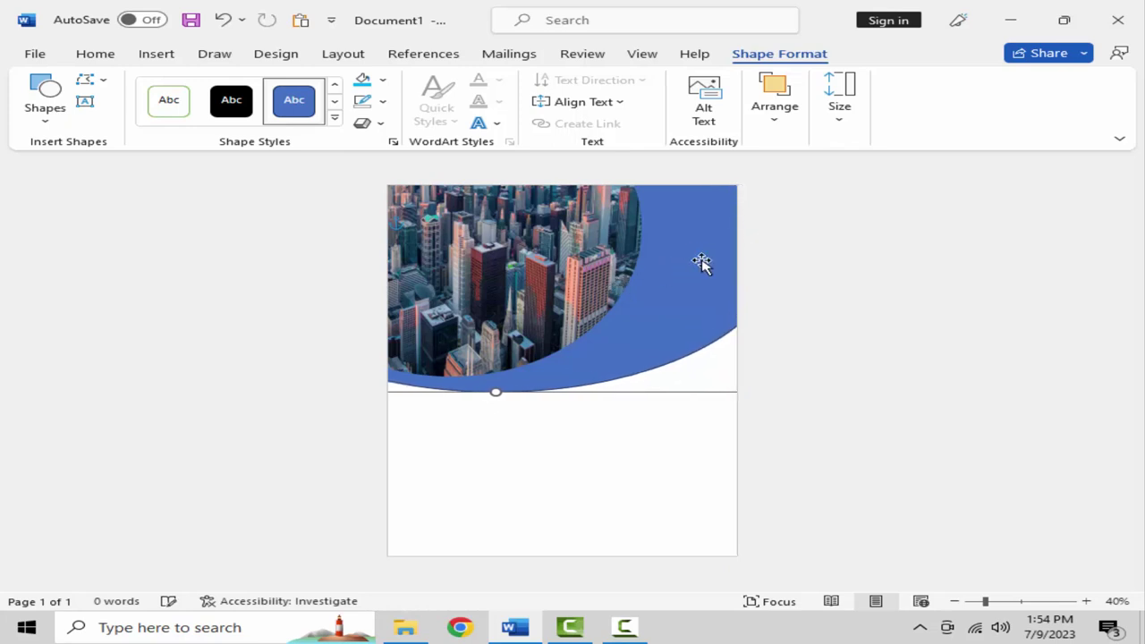
{"action": "mouse_move", "coordinate": [694, 259]}
{"action": "left_mouse_down"}
{"action": "mouse_move", "coordinate": [704, 259]}
{"action": "mouse_move", "coordinate": [692, 281]}
{"action": "mouse_move", "coordinate": [716, 292]}
{"action": "left_mouse_up"}
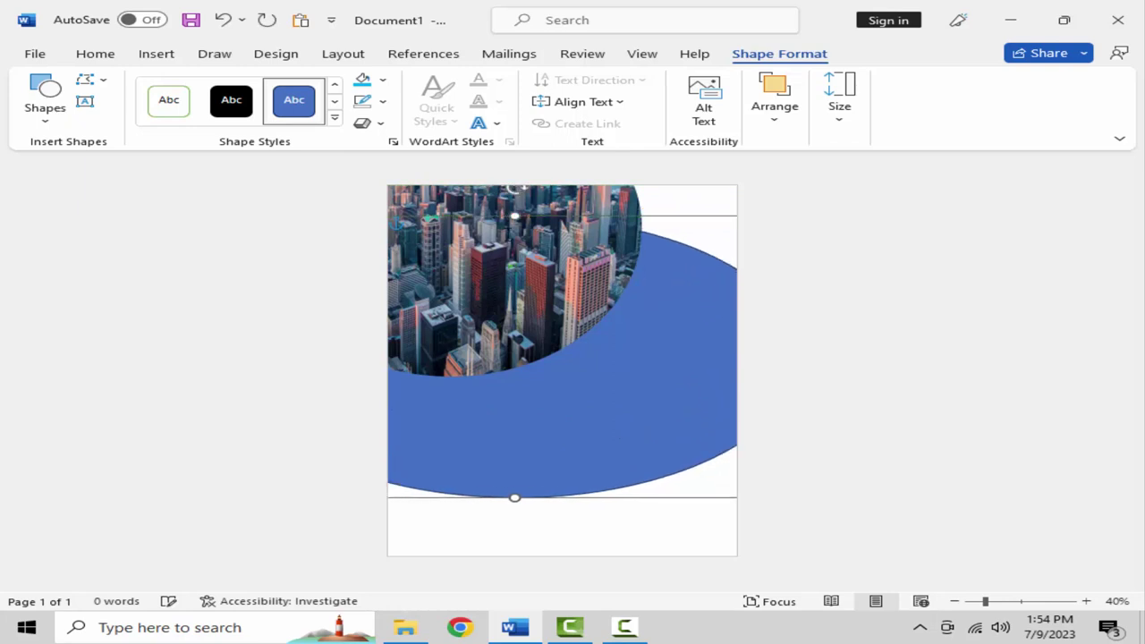
{"action": "left_click_drag", "start_coordinate": [516, 216], "coordinate": [517, 182]}
{"action": "mouse_move", "coordinate": [693, 313]}
{"action": "left_mouse_down"}
{"action": "mouse_move", "coordinate": [690, 233]}
{"action": "mouse_move", "coordinate": [680, 248]}
{"action": "left_mouse_up"}
{"action": "key", "text": "Down"}
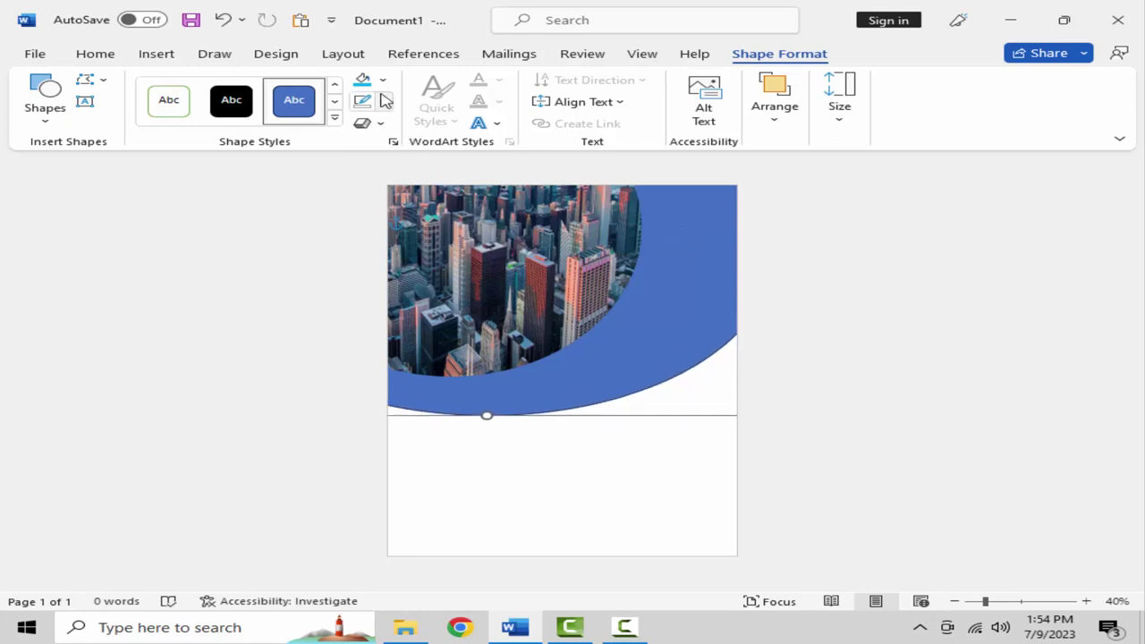
Step: Fill the curve light blue, paste a copy, fill it darker blue and lower it slightly
{"action": "left_click", "coordinate": [383, 79]}
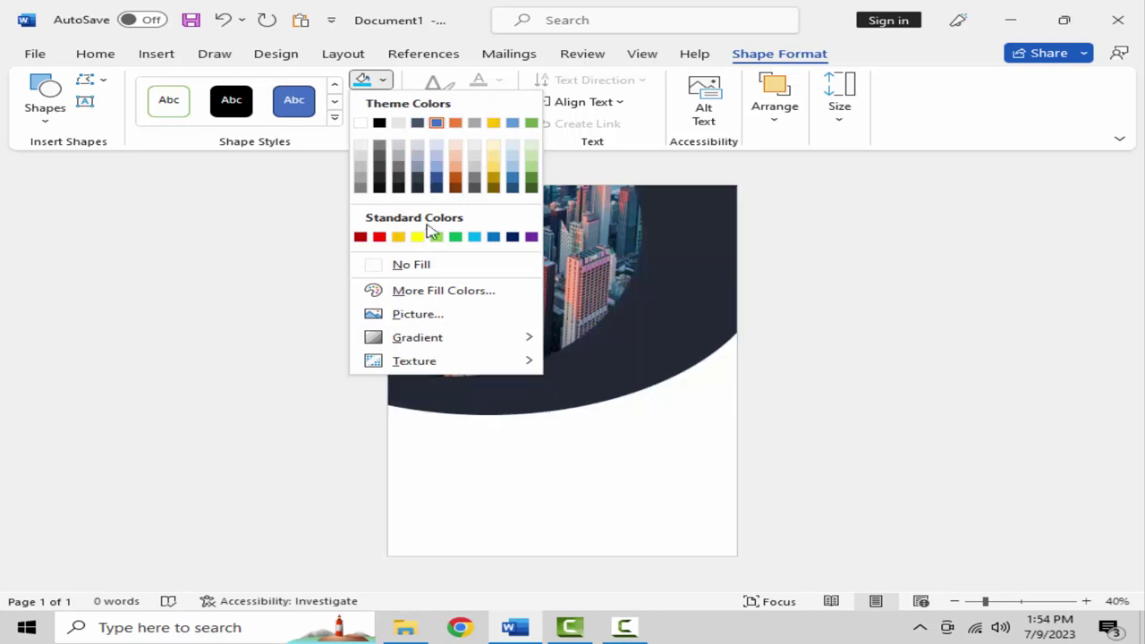
{"action": "left_click", "coordinate": [477, 237]}
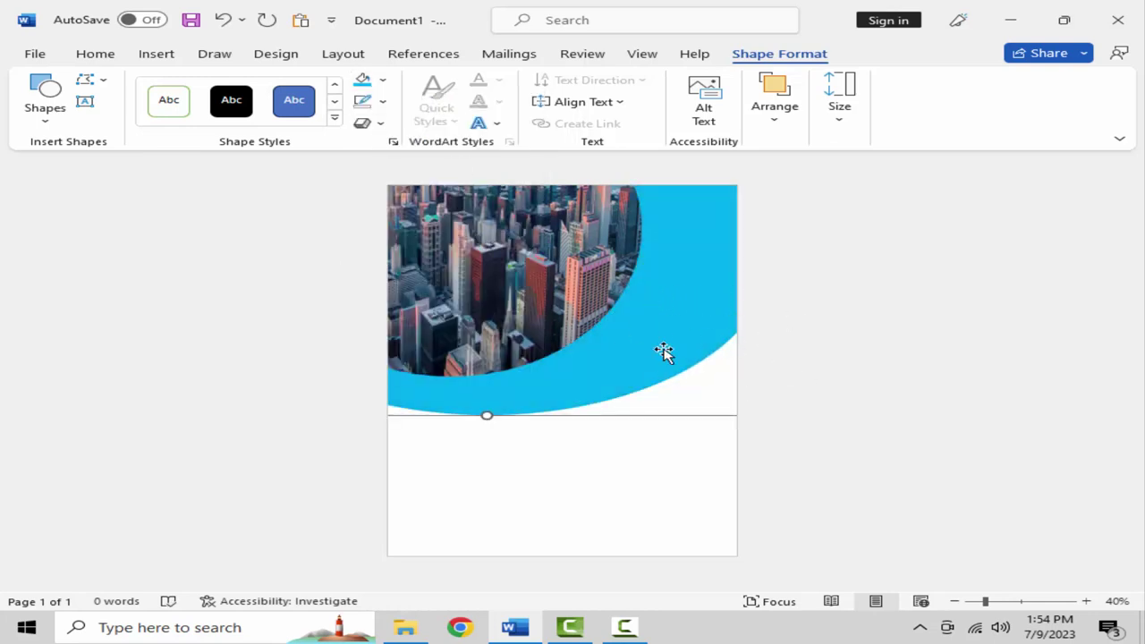
{"action": "key", "text": "ctrl+v"}
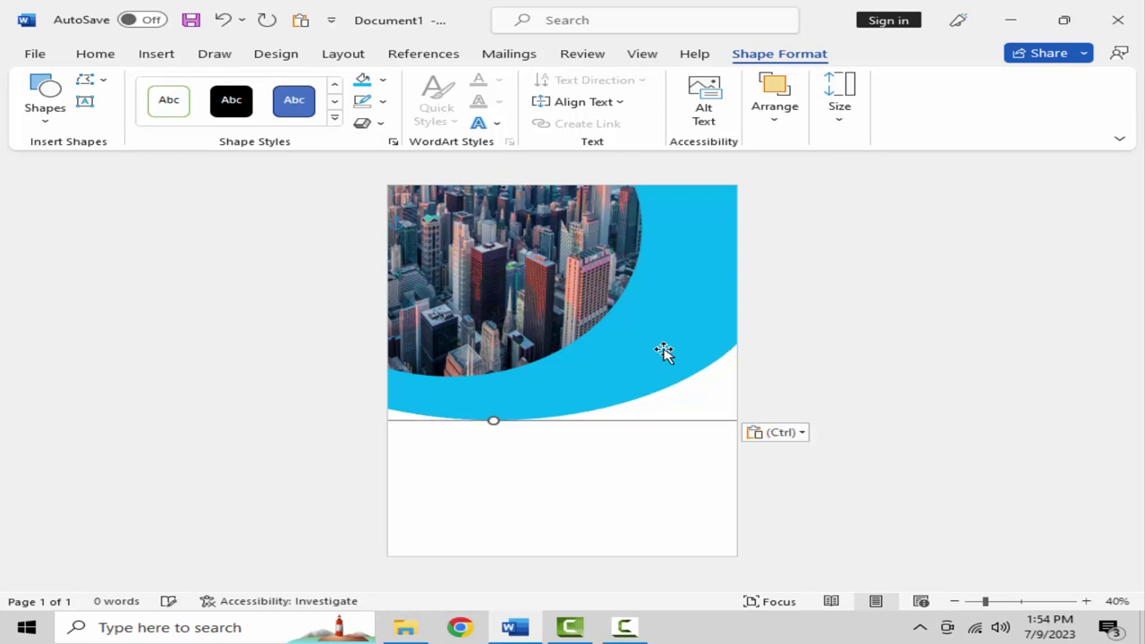
{"action": "left_click", "coordinate": [383, 80]}
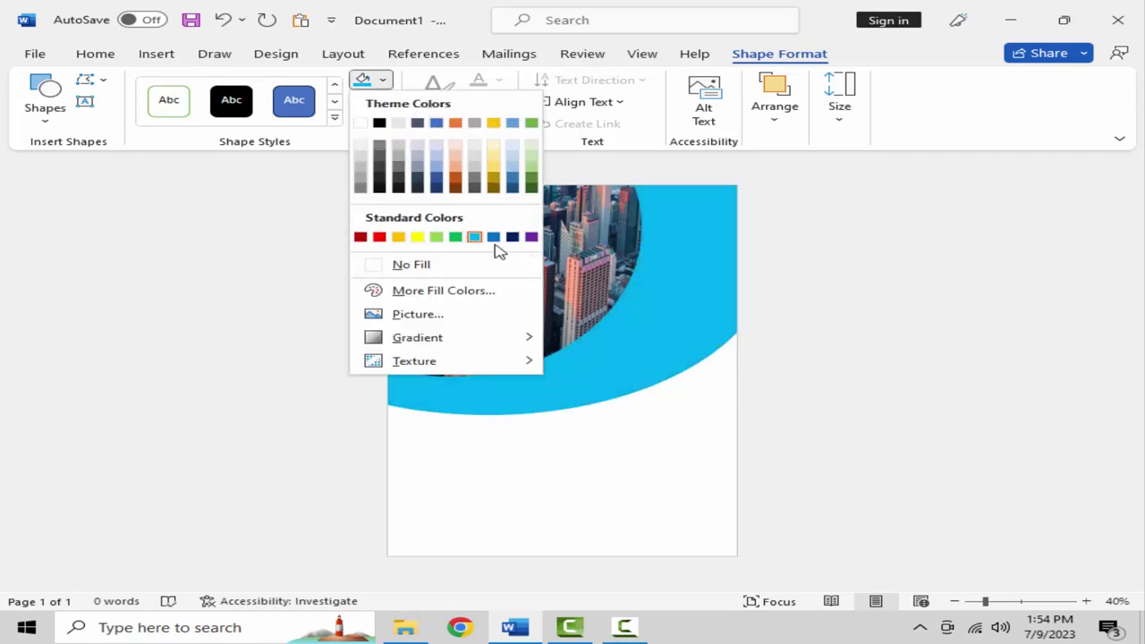
{"action": "left_click", "coordinate": [493, 237]}
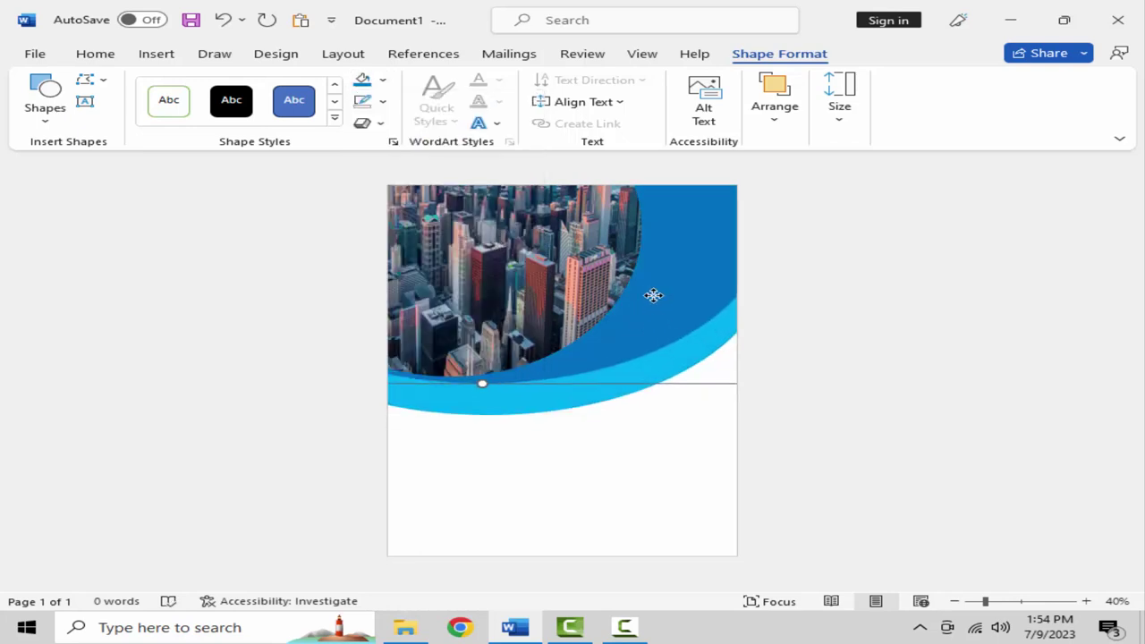
{"action": "left_click_drag", "start_coordinate": [652, 292], "coordinate": [657, 306]}
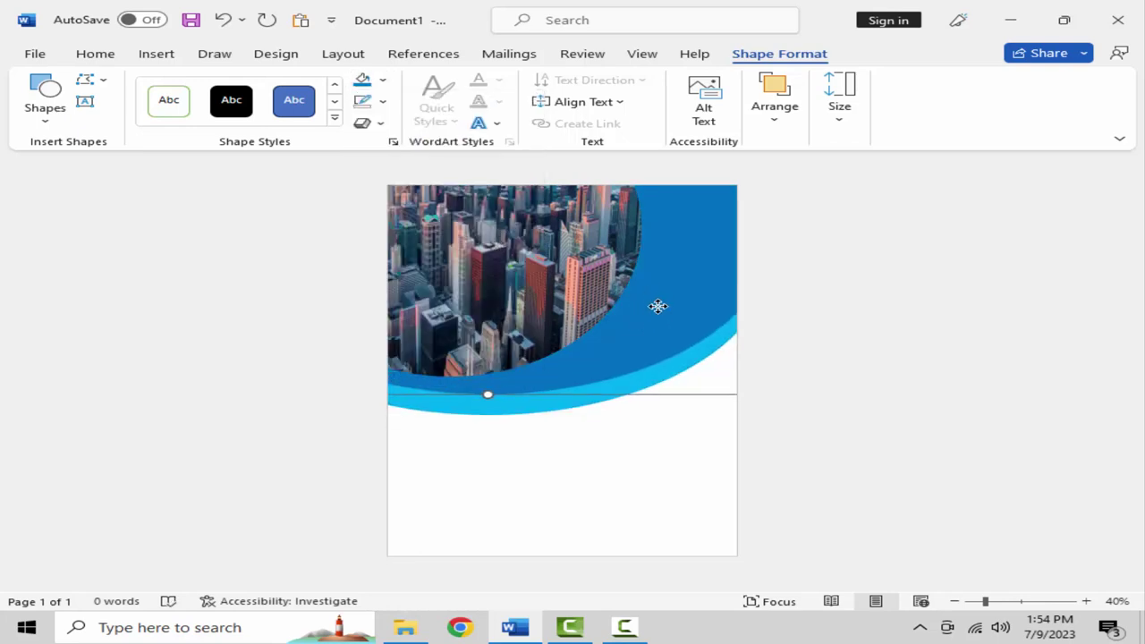
Step: Recolour the bands light and dark blue and shift the dark band so it shows beneath
{"action": "left_click", "coordinate": [383, 80]}
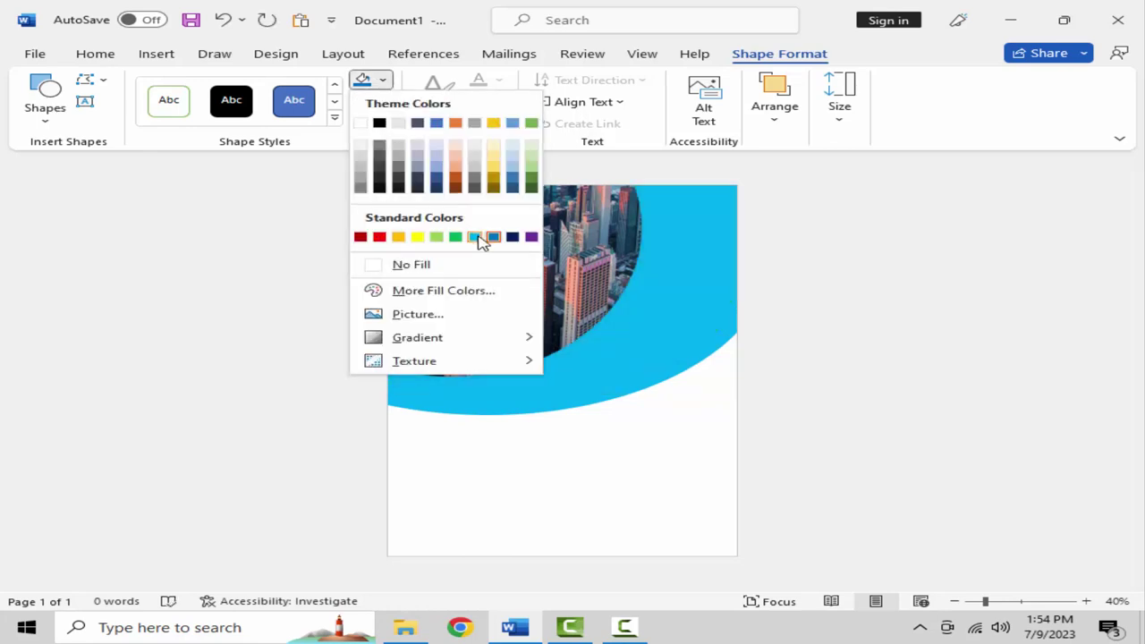
{"action": "left_click", "coordinate": [477, 237]}
{"action": "key", "text": "Down"}
{"action": "key", "text": "Down"}
{"action": "key", "text": "Down"}
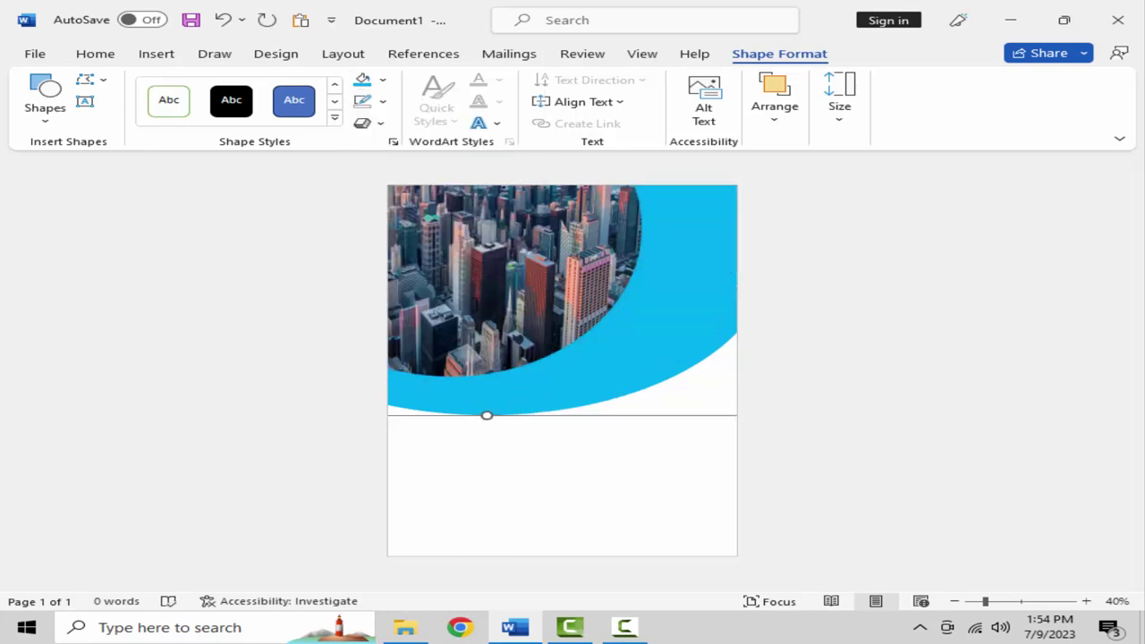
{"action": "left_click", "coordinate": [383, 79]}
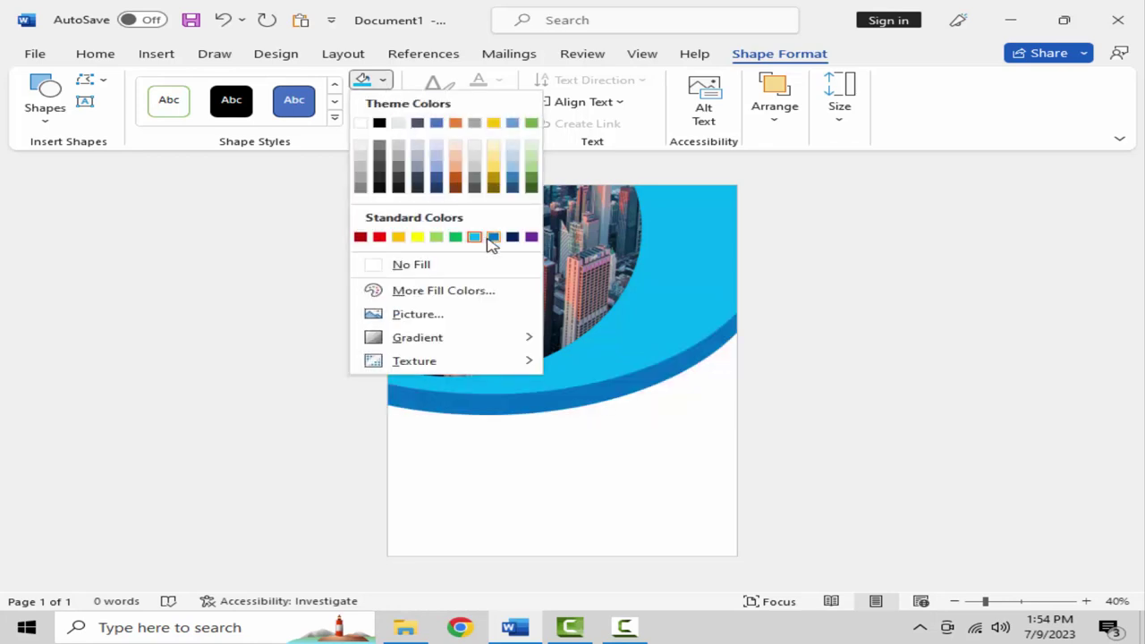
{"action": "left_click", "coordinate": [520, 277]}
{"action": "left_click", "coordinate": [624, 405]}
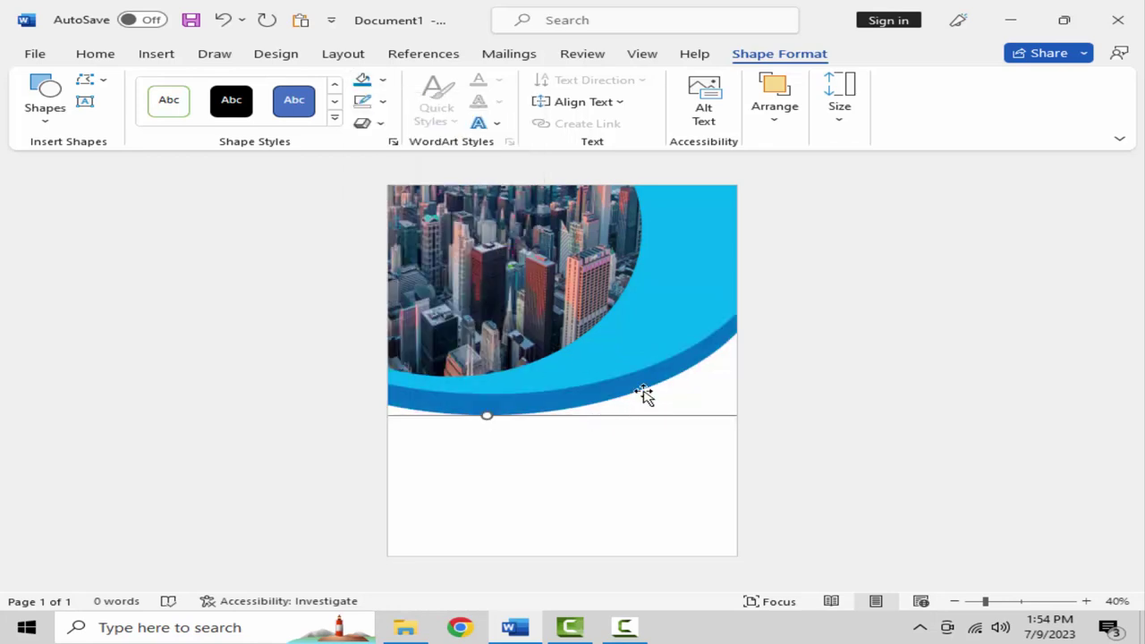
{"action": "key", "text": "Up"}
{"action": "key", "text": "Up"}
{"action": "key", "text": "Up"}
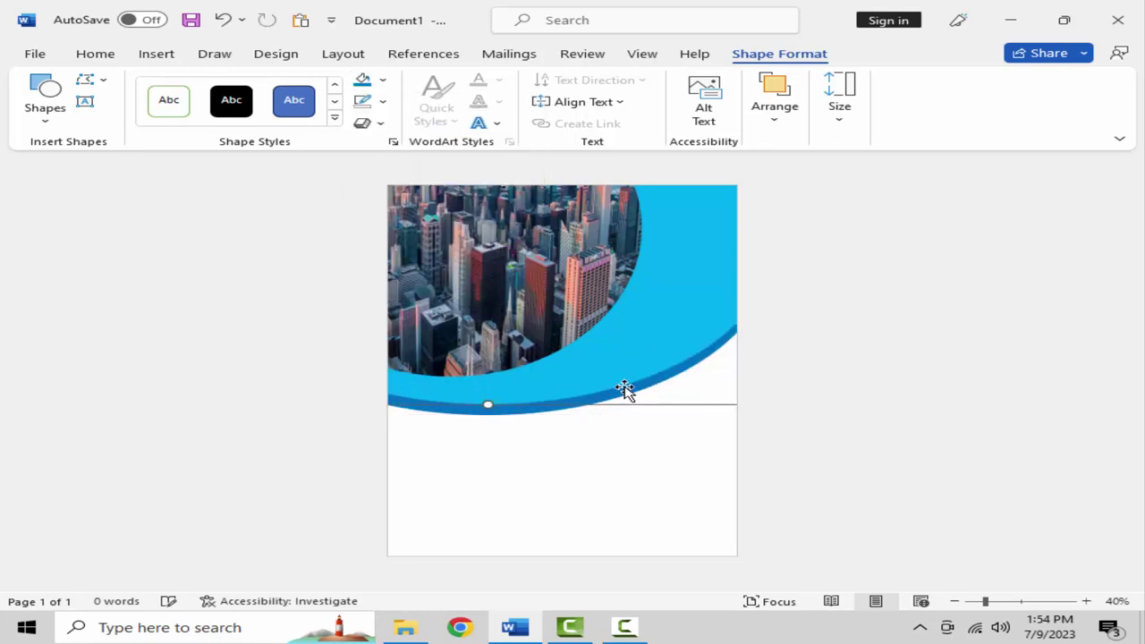
{"action": "mouse_move", "coordinate": [511, 412]}
{"action": "left_mouse_down"}
{"action": "mouse_move", "coordinate": [549, 416]}
{"action": "mouse_move", "coordinate": [570, 394]}
{"action": "mouse_move", "coordinate": [673, 397]}
{"action": "mouse_move", "coordinate": [663, 365]}
{"action": "mouse_move", "coordinate": [684, 382]}
{"action": "left_mouse_up"}
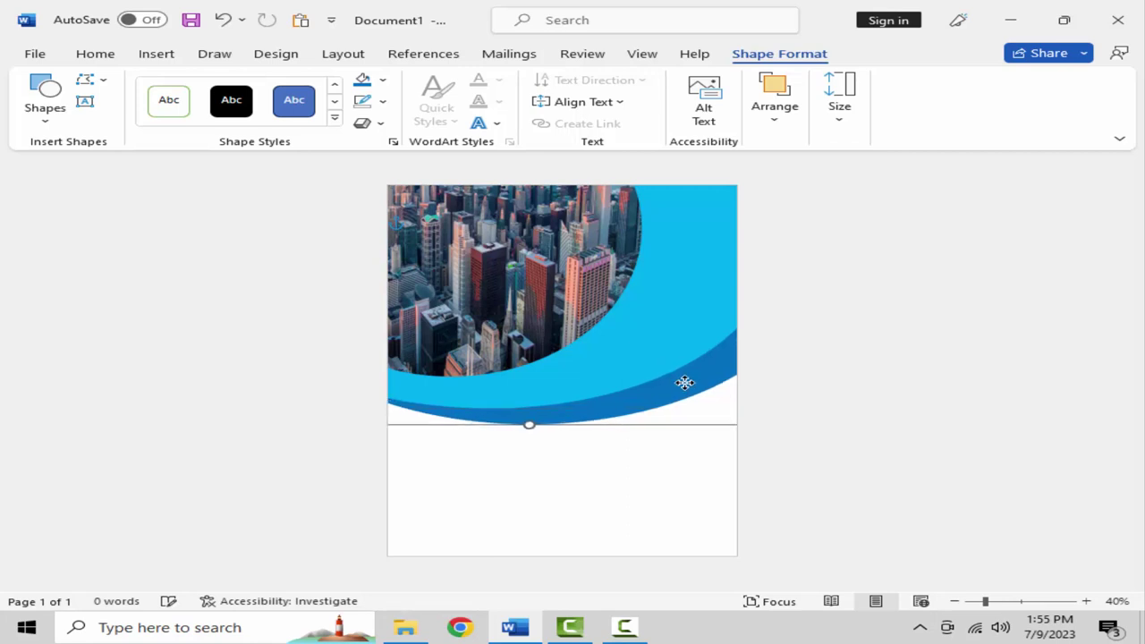
Step: Draw a new oval near the page's bottom-right corner
{"action": "left_click", "coordinate": [887, 348]}
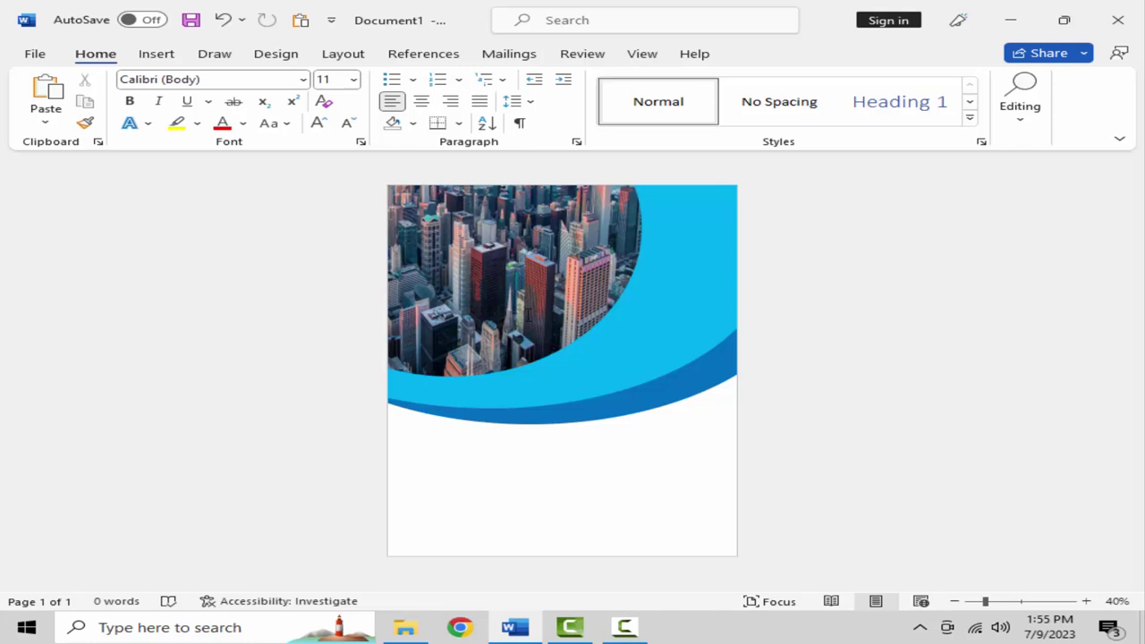
{"action": "left_click", "coordinate": [156, 54]}
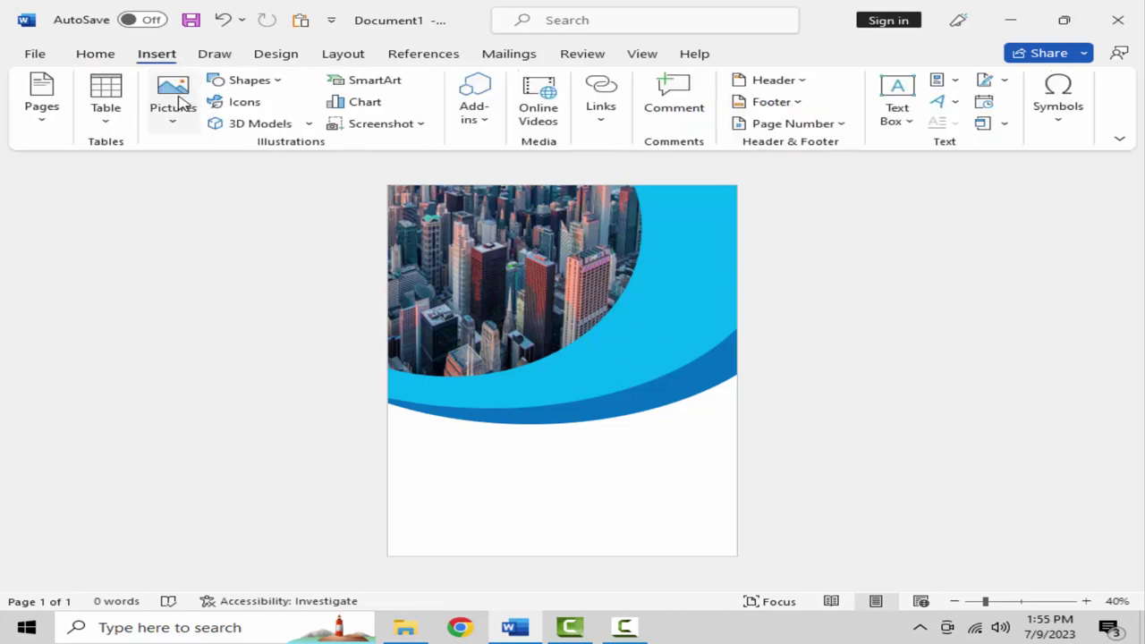
{"action": "left_click", "coordinate": [229, 80]}
{"action": "left_click", "coordinate": [306, 123]}
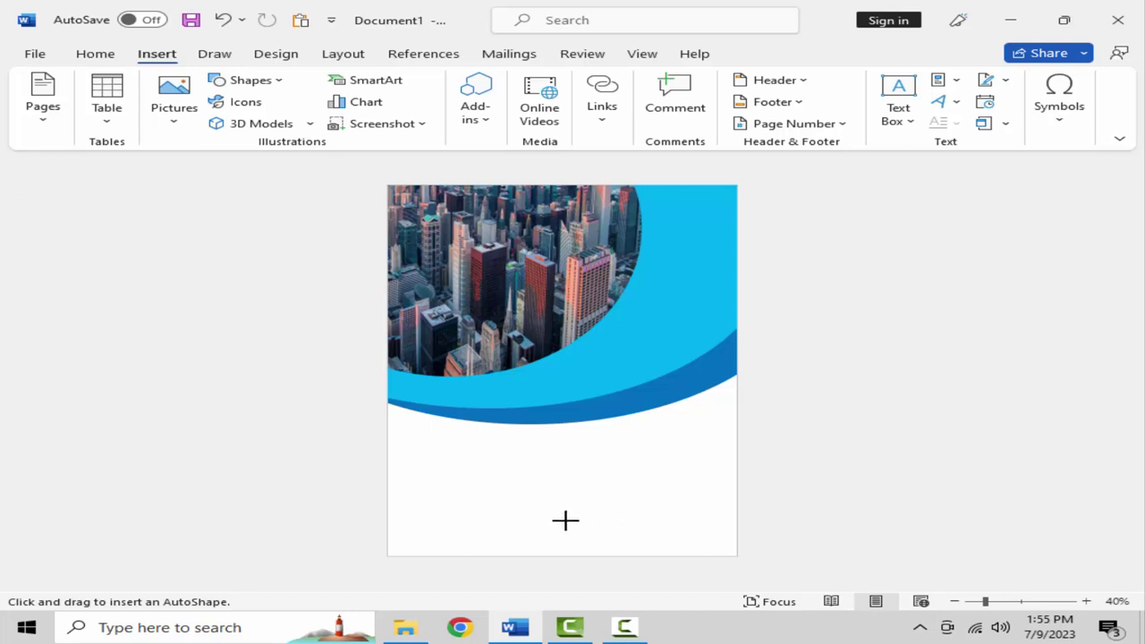
{"action": "left_click_drag", "start_coordinate": [571, 512], "coordinate": [740, 571]}
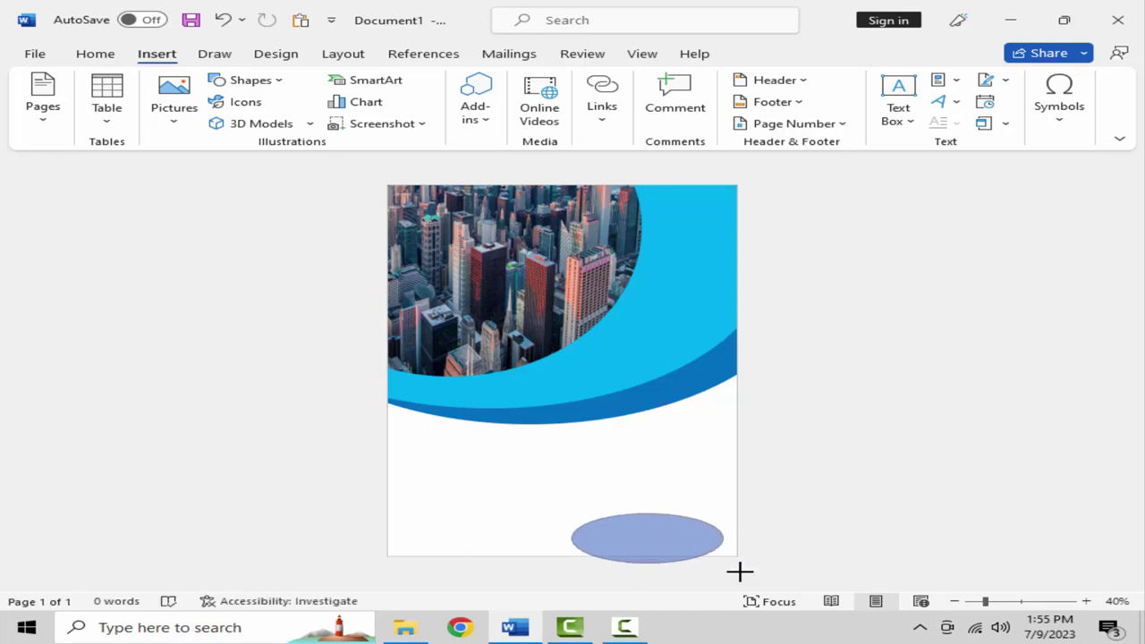
{"action": "left_click_drag", "start_coordinate": [740, 571], "coordinate": [758, 626]}
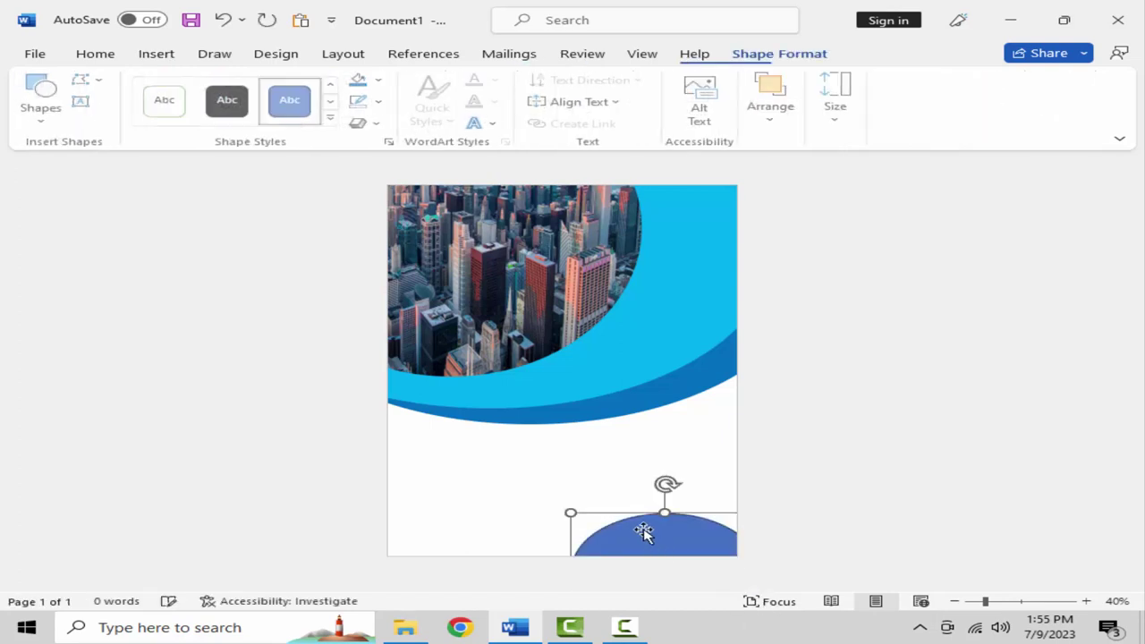
Step: Widen and heighten the oval and push it down into the bottom-right corner
{"action": "left_click_drag", "start_coordinate": [672, 540], "coordinate": [685, 522]}
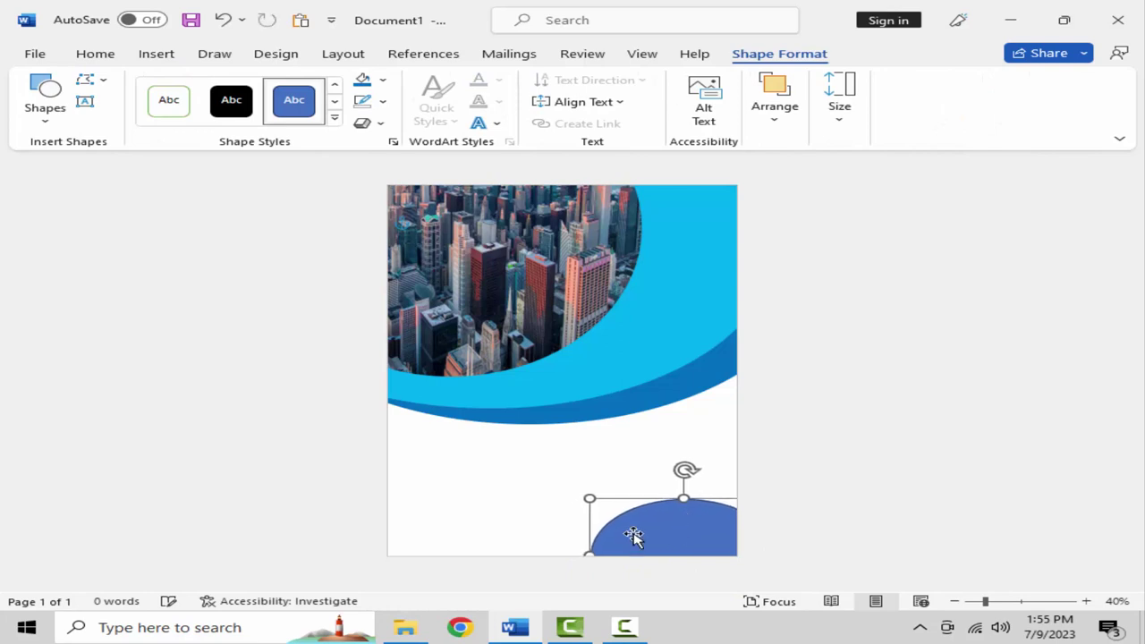
{"action": "left_click_drag", "start_coordinate": [591, 553], "coordinate": [565, 553]}
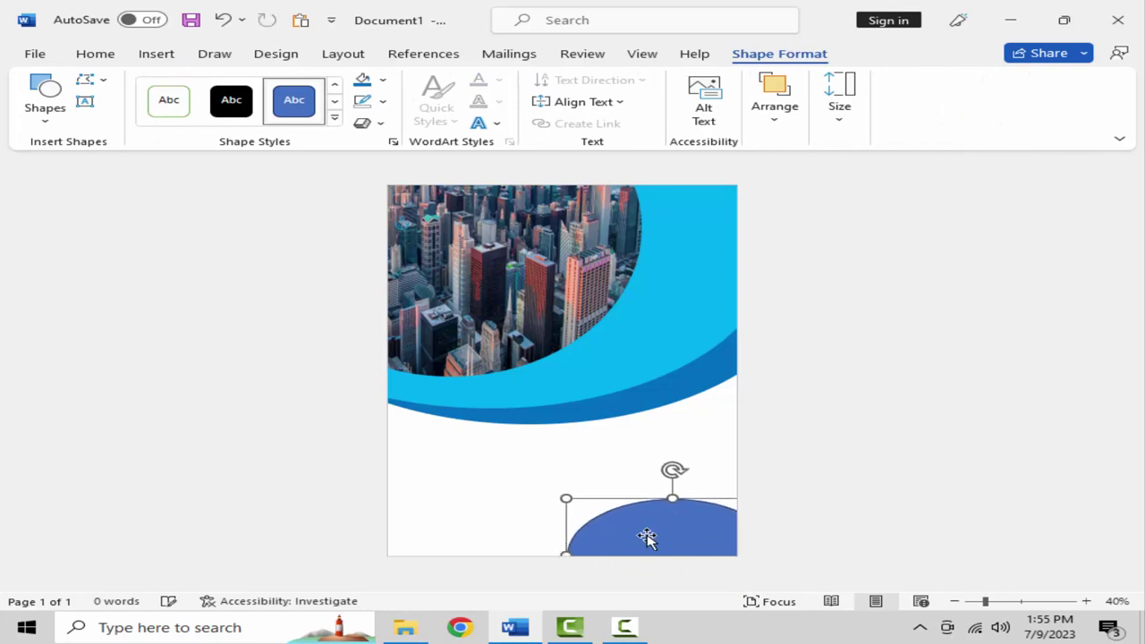
{"action": "left_click_drag", "start_coordinate": [649, 540], "coordinate": [675, 531]}
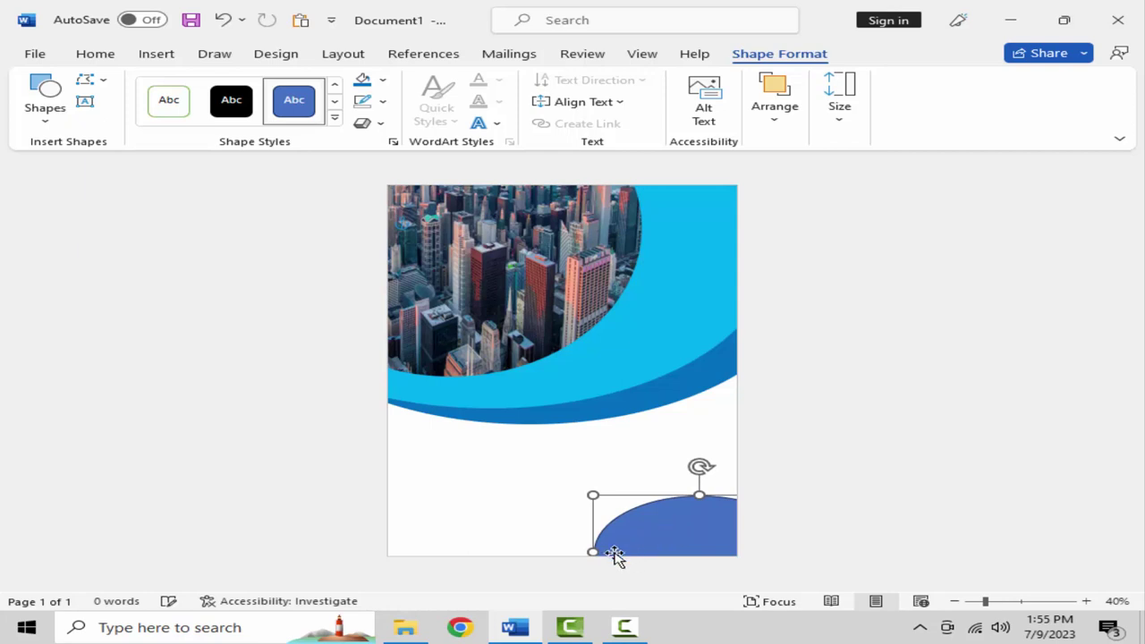
{"action": "left_click_drag", "start_coordinate": [591, 553], "coordinate": [519, 552]}
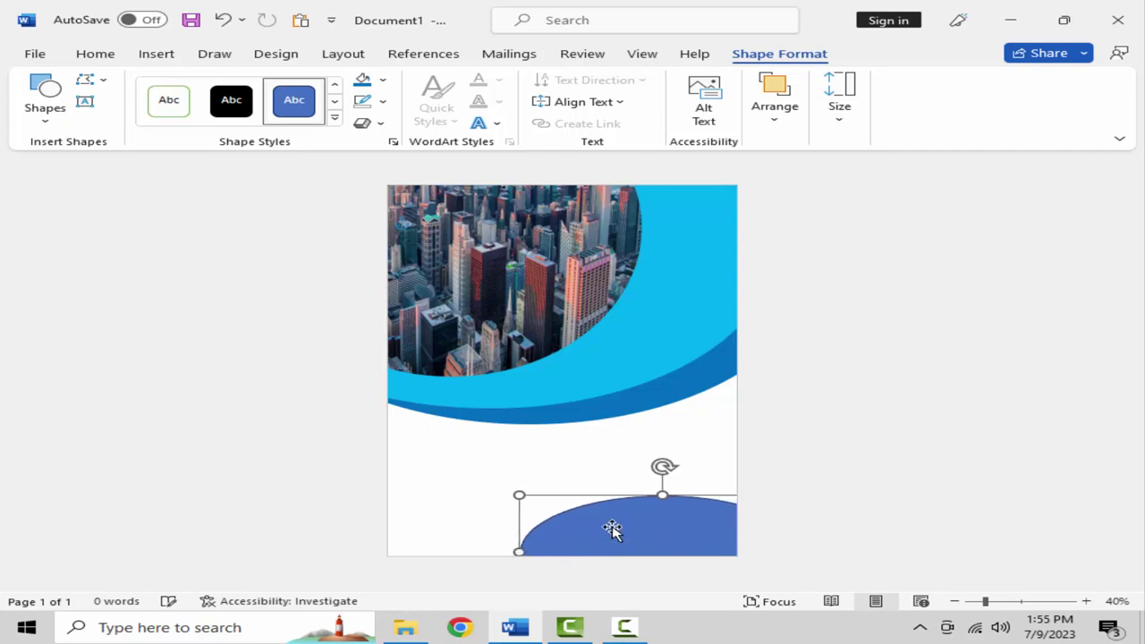
{"action": "left_click_drag", "start_coordinate": [662, 495], "coordinate": [706, 447]}
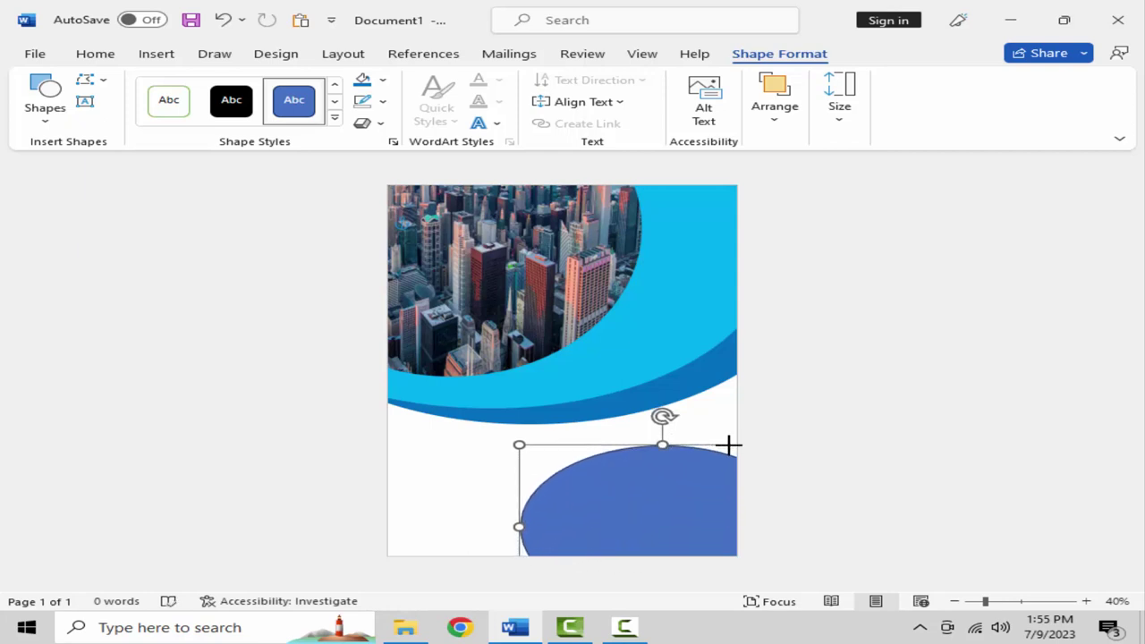
{"action": "mouse_move", "coordinate": [672, 520]}
{"action": "left_mouse_down"}
{"action": "mouse_move", "coordinate": [719, 540]}
{"action": "mouse_move", "coordinate": [721, 553]}
{"action": "left_mouse_up"}
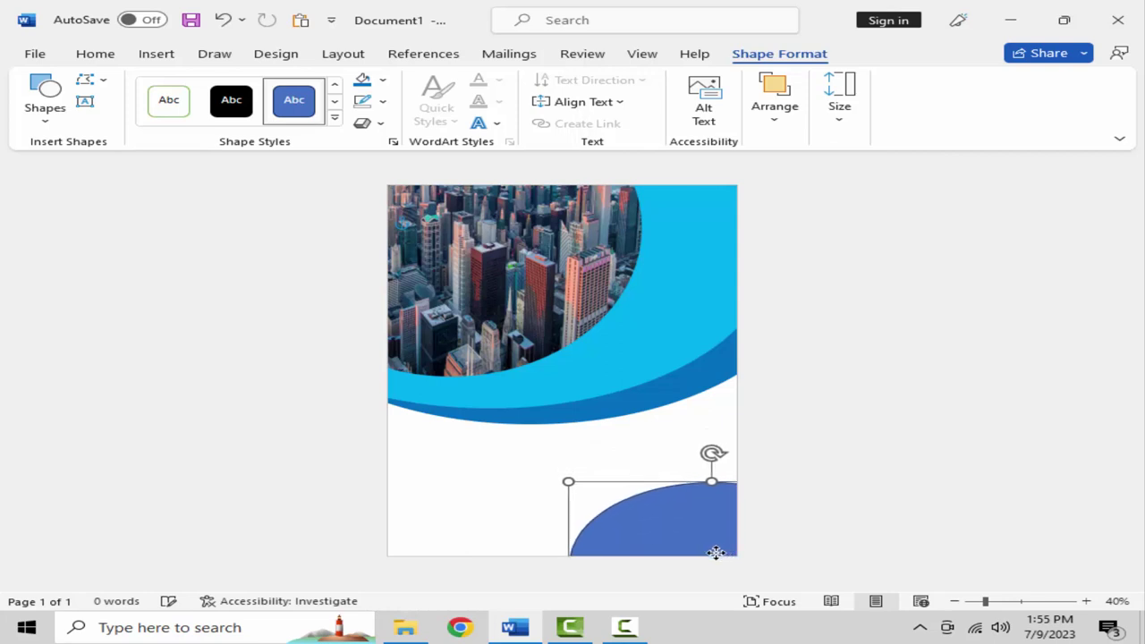
{"action": "left_click_drag", "start_coordinate": [712, 482], "coordinate": [724, 413]}
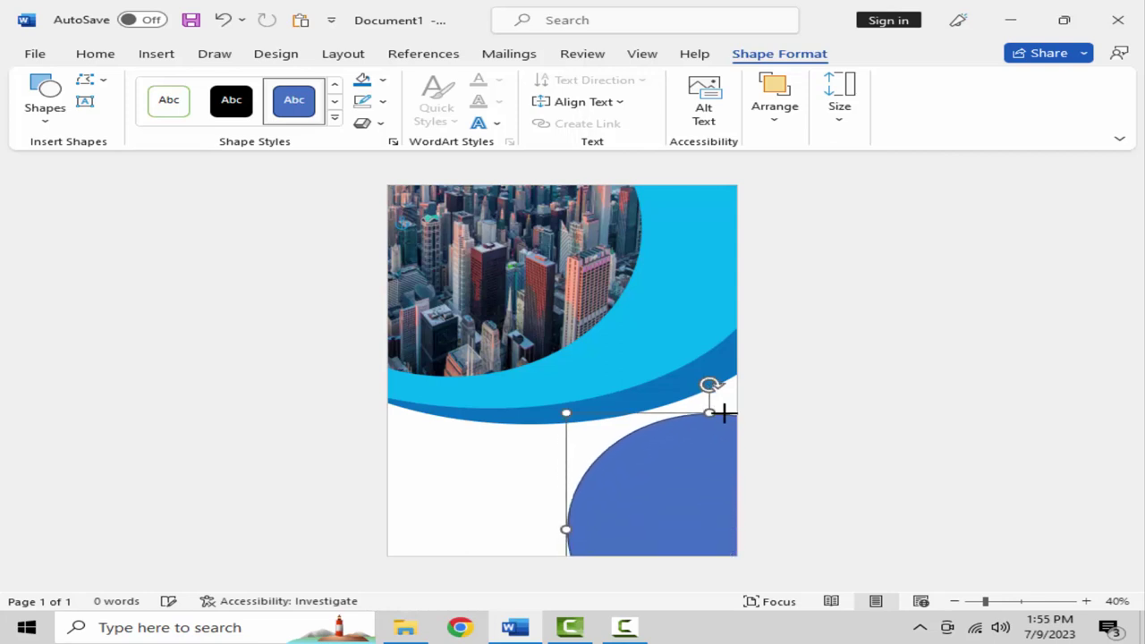
{"action": "mouse_move", "coordinate": [696, 503]}
{"action": "left_mouse_down"}
{"action": "mouse_move", "coordinate": [716, 563]}
{"action": "mouse_move", "coordinate": [666, 558]}
{"action": "left_mouse_up"}
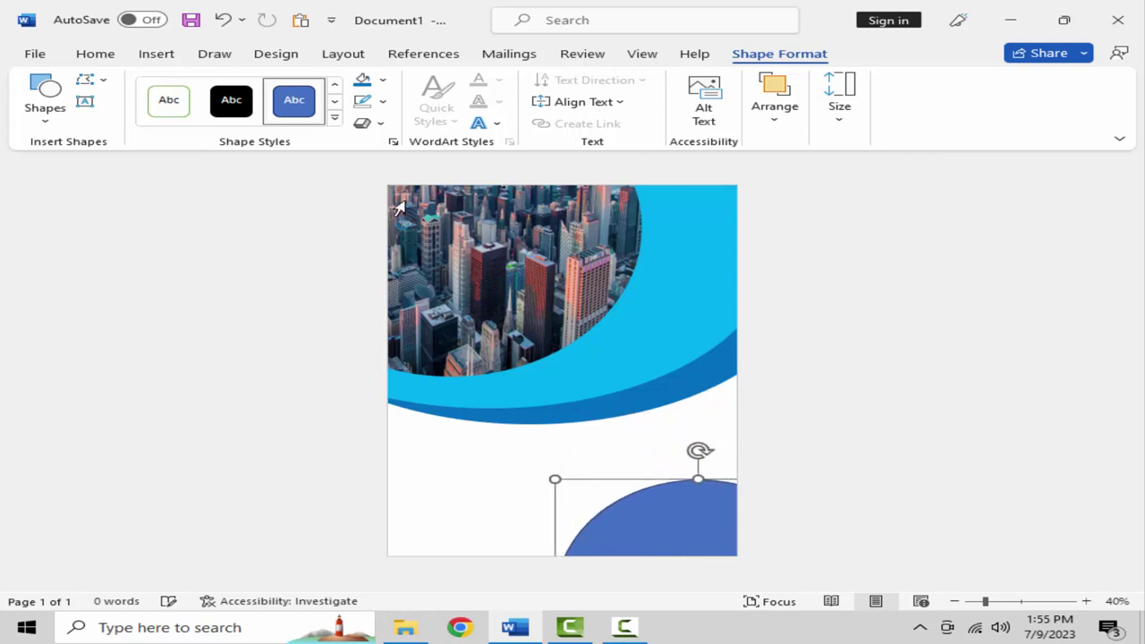
Step: Fill the bottom-right oval with dark blue
{"action": "left_click", "coordinate": [382, 101]}
{"action": "left_click", "coordinate": [383, 84]}
{"action": "left_click", "coordinate": [383, 85]}
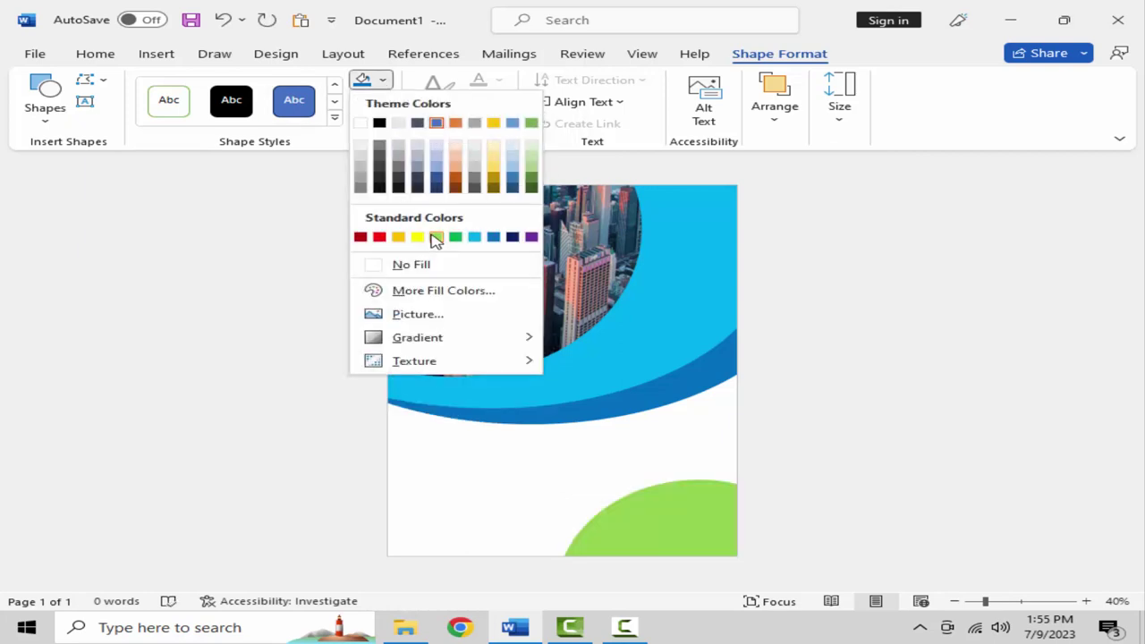
{"action": "left_click", "coordinate": [492, 238]}
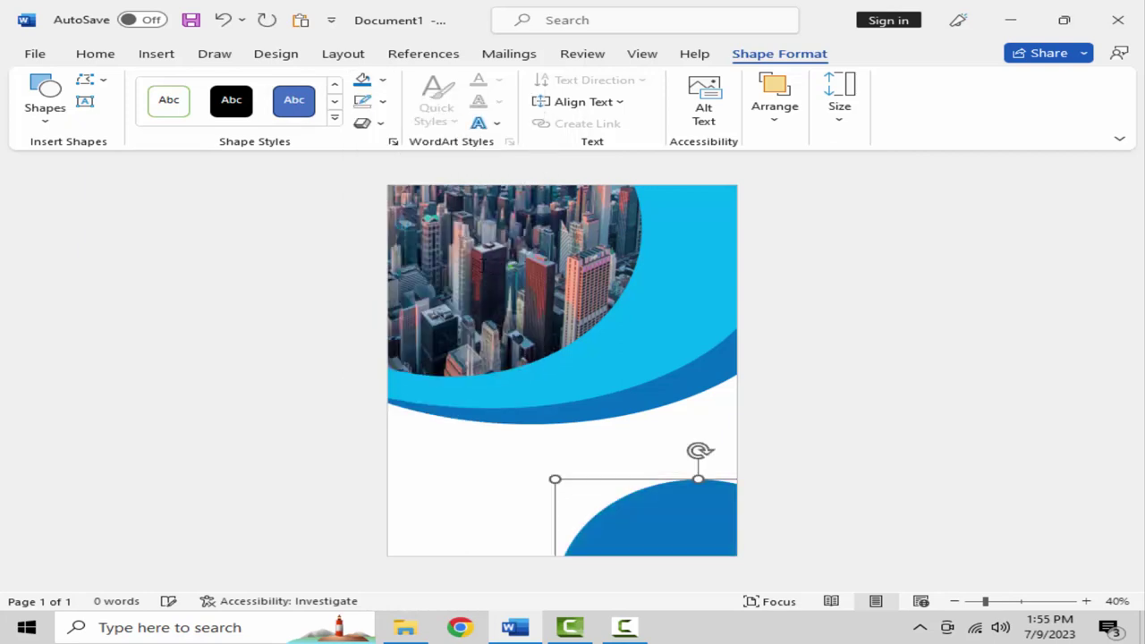
Step: Copy the dark blue oval and paste a duplicate near the page bottom
{"action": "right_click", "coordinate": [623, 533]}
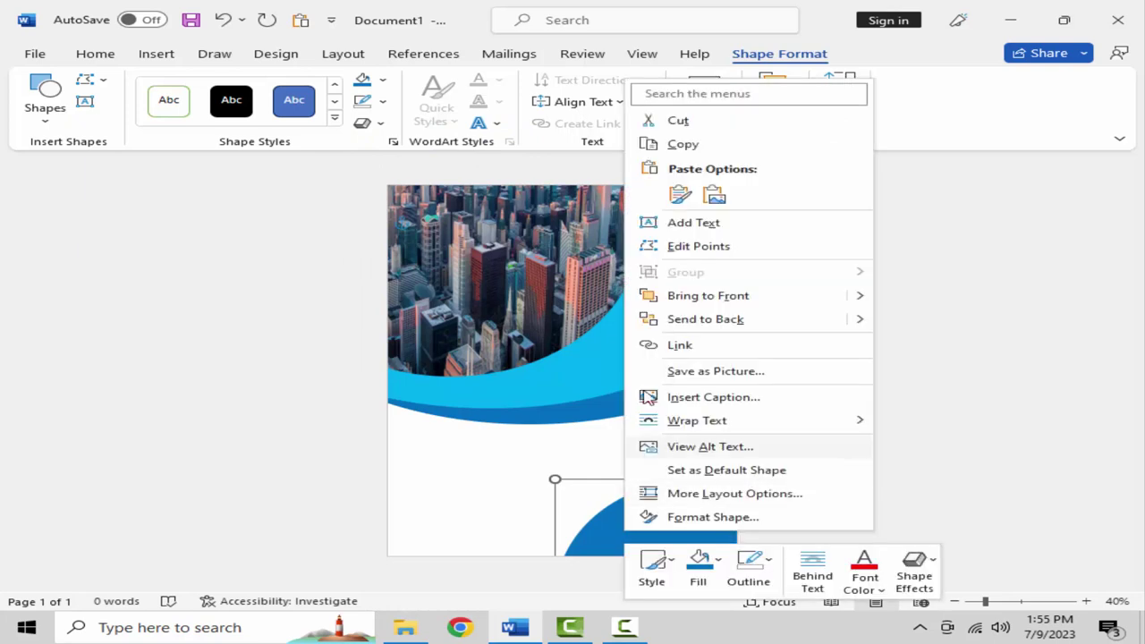
{"action": "left_click", "coordinate": [886, 281]}
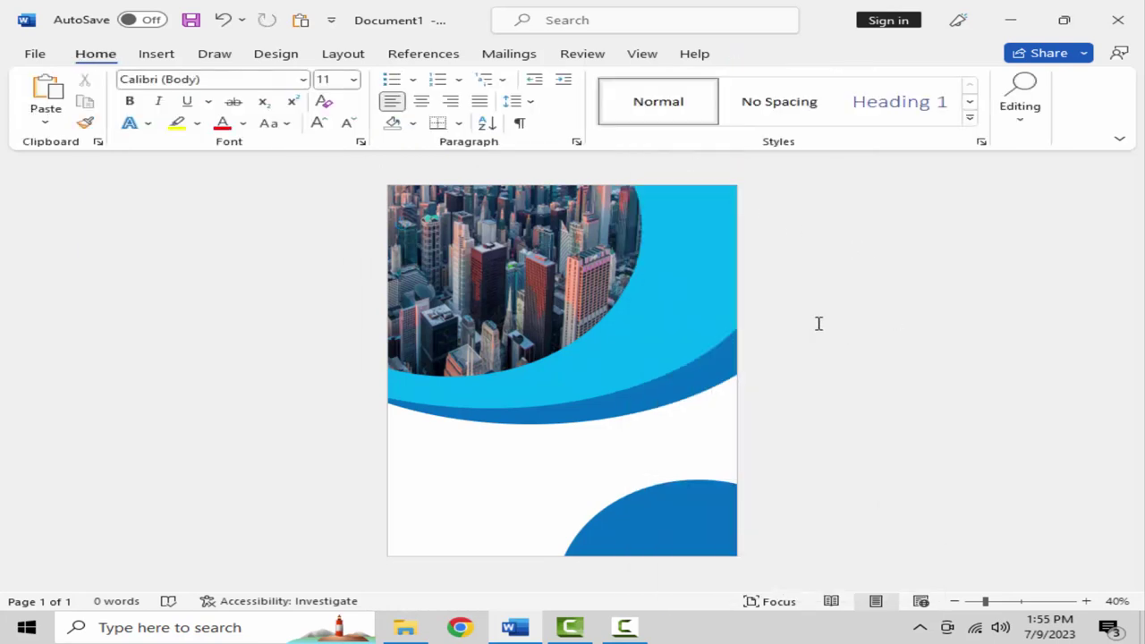
{"action": "right_click", "coordinate": [805, 296]}
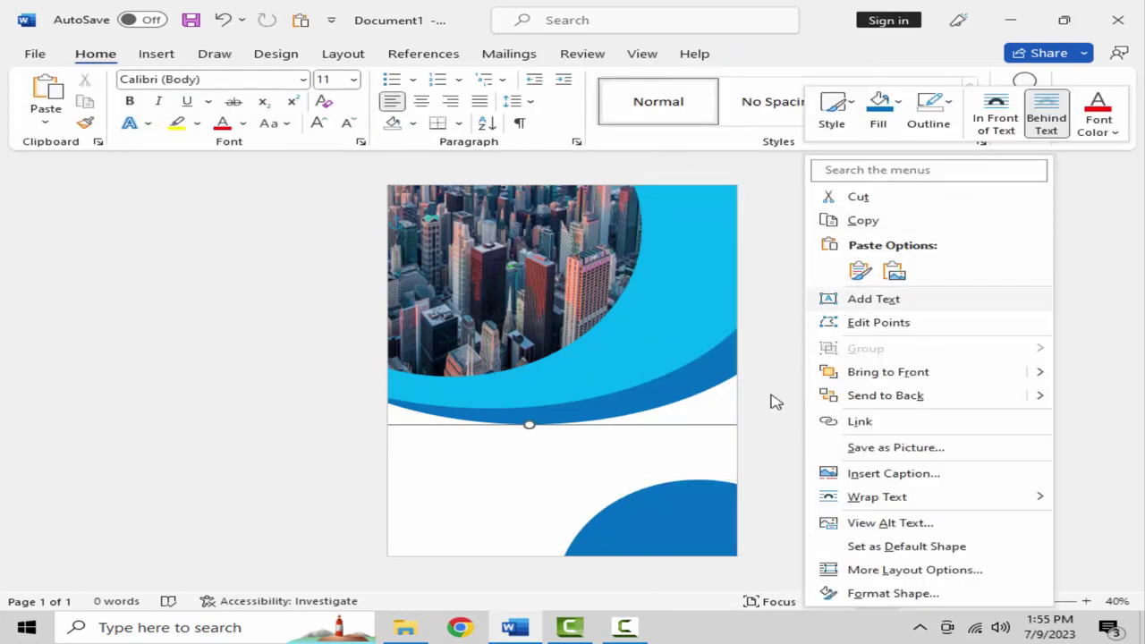
{"action": "key", "text": "Escape"}
{"action": "left_click", "coordinate": [714, 461]}
{"action": "right_click", "coordinate": [752, 465]}
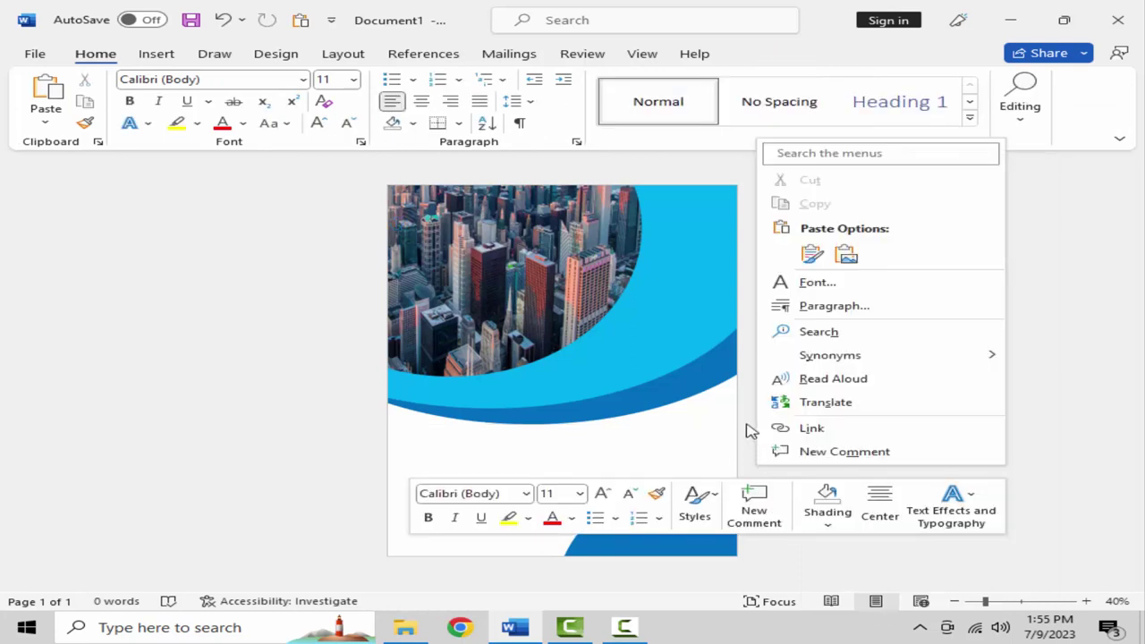
{"action": "left_click", "coordinate": [812, 256]}
{"action": "mouse_move", "coordinate": [573, 353]}
{"action": "left_mouse_down"}
{"action": "mouse_move", "coordinate": [620, 538]}
{"action": "mouse_move", "coordinate": [603, 540]}
{"action": "left_mouse_up"}
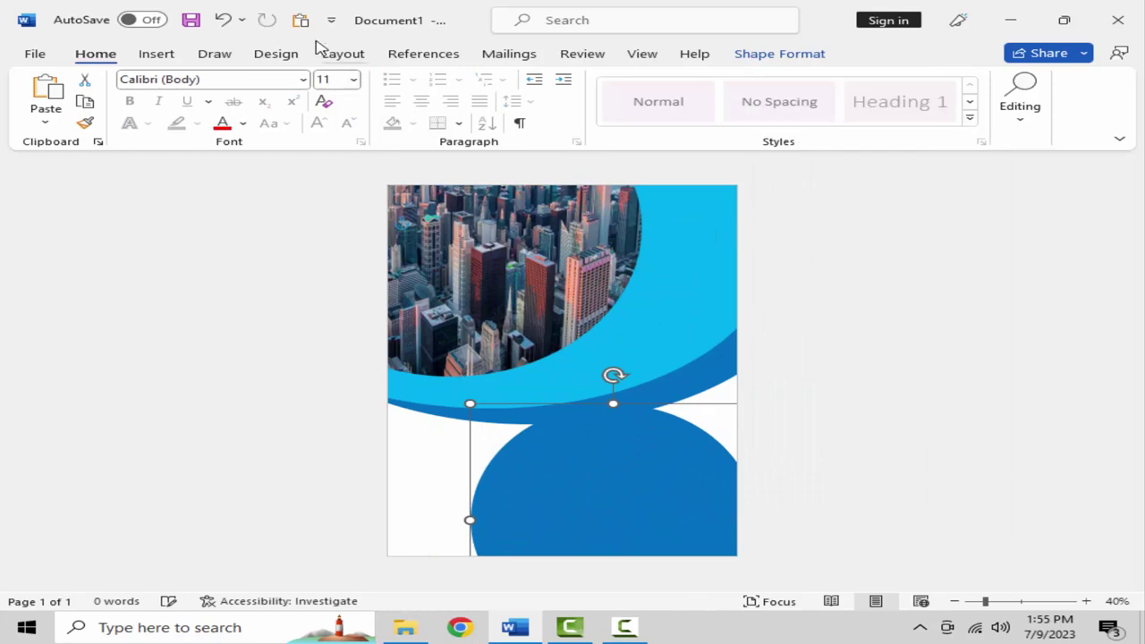
Step: Fill the copy light blue and offset it in the corner to leave a thin dark rim
{"action": "left_click", "coordinate": [769, 54]}
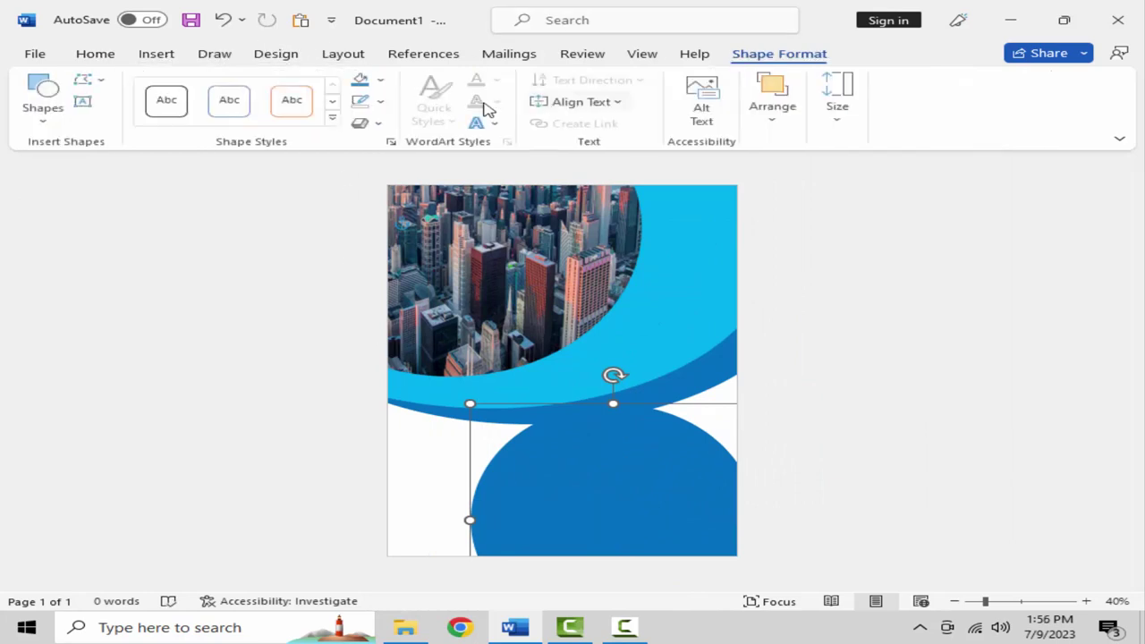
{"action": "left_click", "coordinate": [383, 81]}
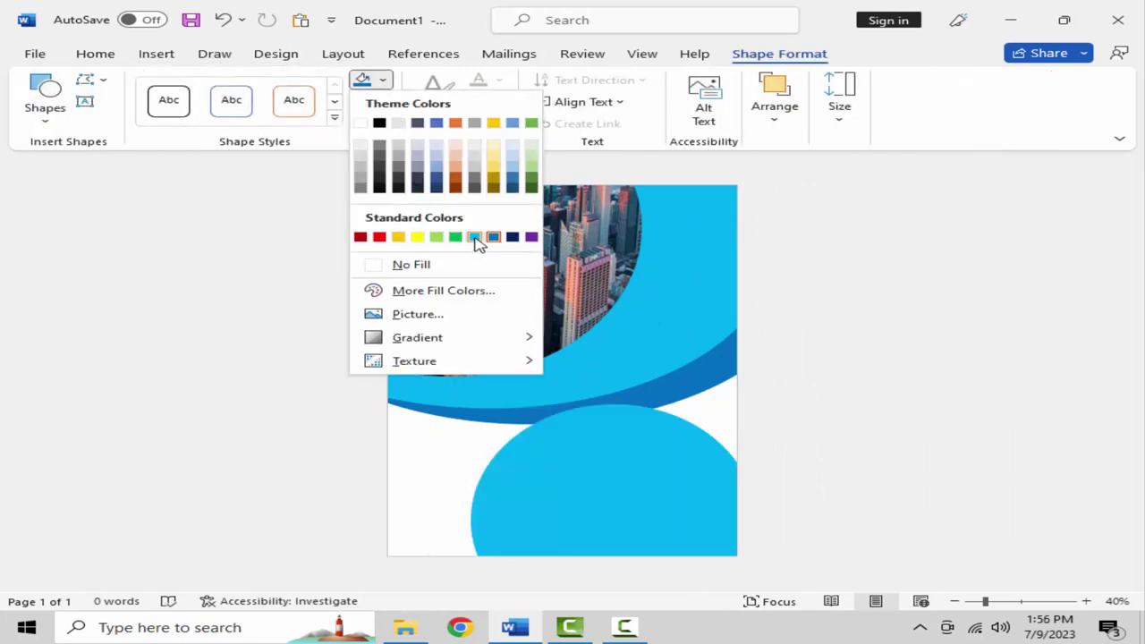
{"action": "left_click", "coordinate": [474, 237]}
{"action": "mouse_move", "coordinate": [624, 486]}
{"action": "left_mouse_down"}
{"action": "mouse_move", "coordinate": [731, 623]}
{"action": "mouse_move", "coordinate": [743, 594]}
{"action": "left_mouse_up"}
{"action": "mouse_move", "coordinate": [616, 492]}
{"action": "left_mouse_down"}
{"action": "mouse_move", "coordinate": [671, 526]}
{"action": "mouse_move", "coordinate": [660, 524]}
{"action": "mouse_move", "coordinate": [677, 522]}
{"action": "mouse_move", "coordinate": [650, 526]}
{"action": "mouse_move", "coordinate": [669, 521]}
{"action": "left_mouse_up"}
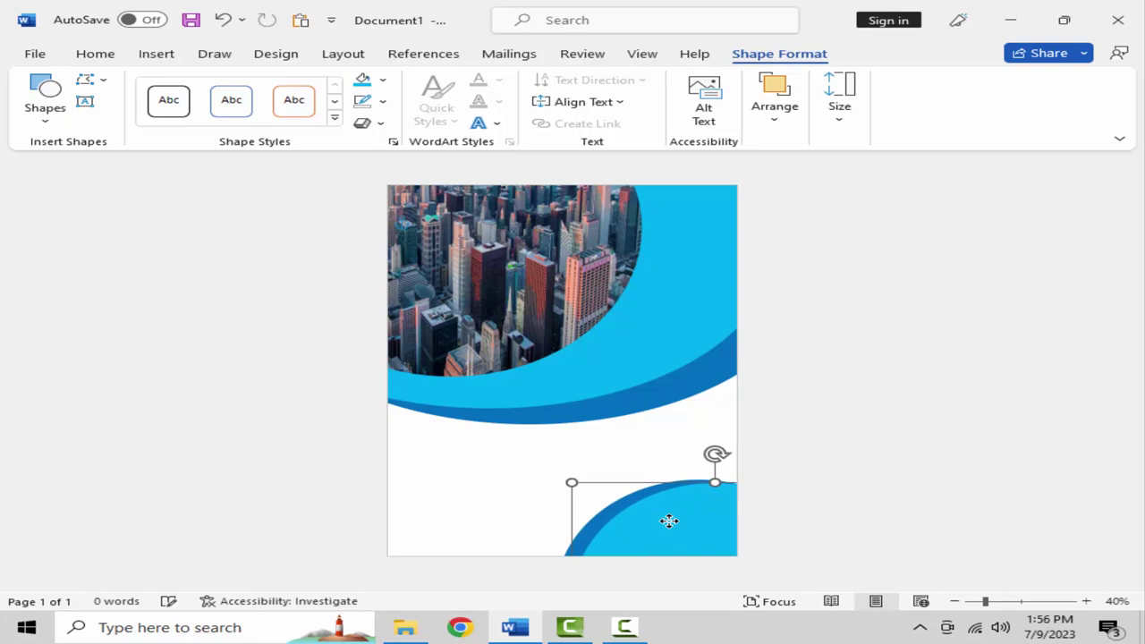
{"action": "left_click_drag", "start_coordinate": [667, 521], "coordinate": [647, 524]}
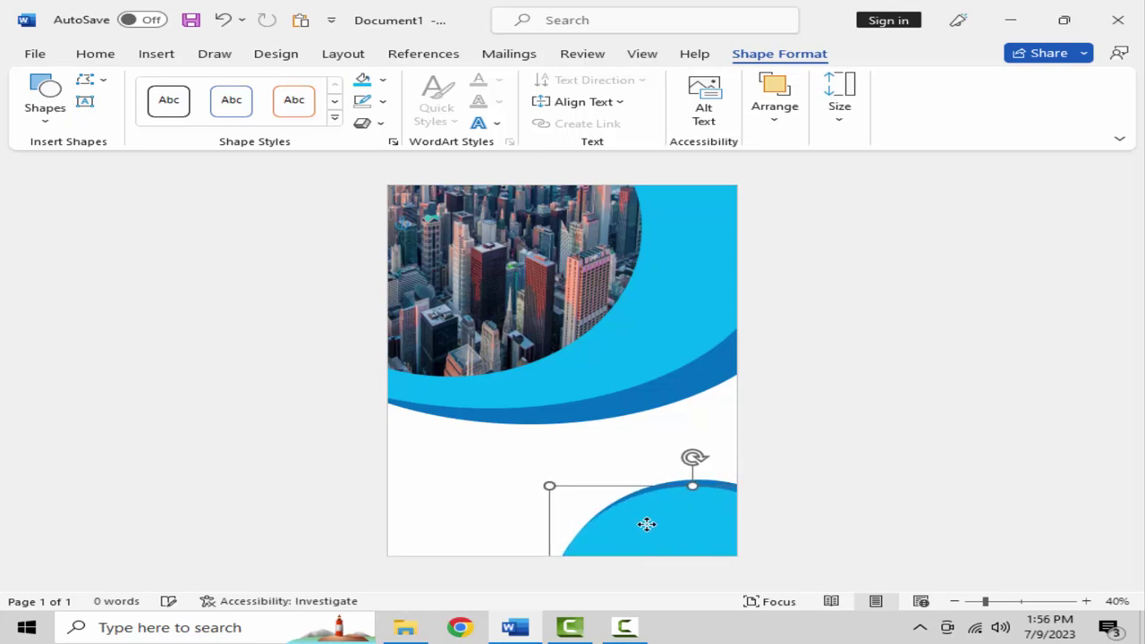
{"action": "left_click", "coordinate": [819, 457]}
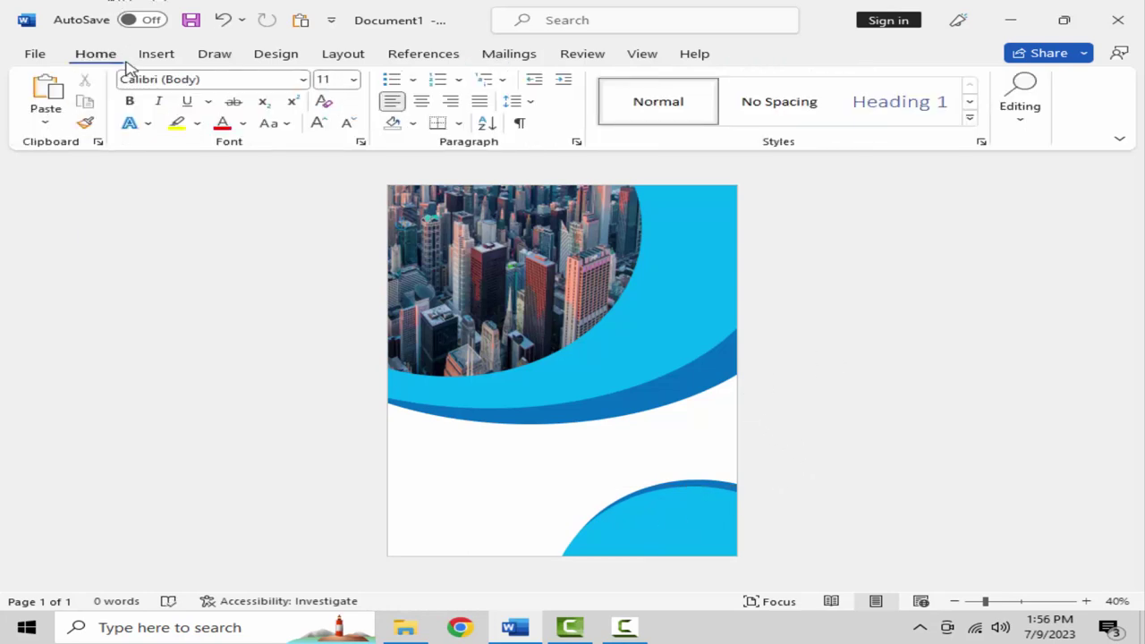
Step: Draw a text box below the right-hand blue curve with no fill
{"action": "left_click", "coordinate": [153, 57]}
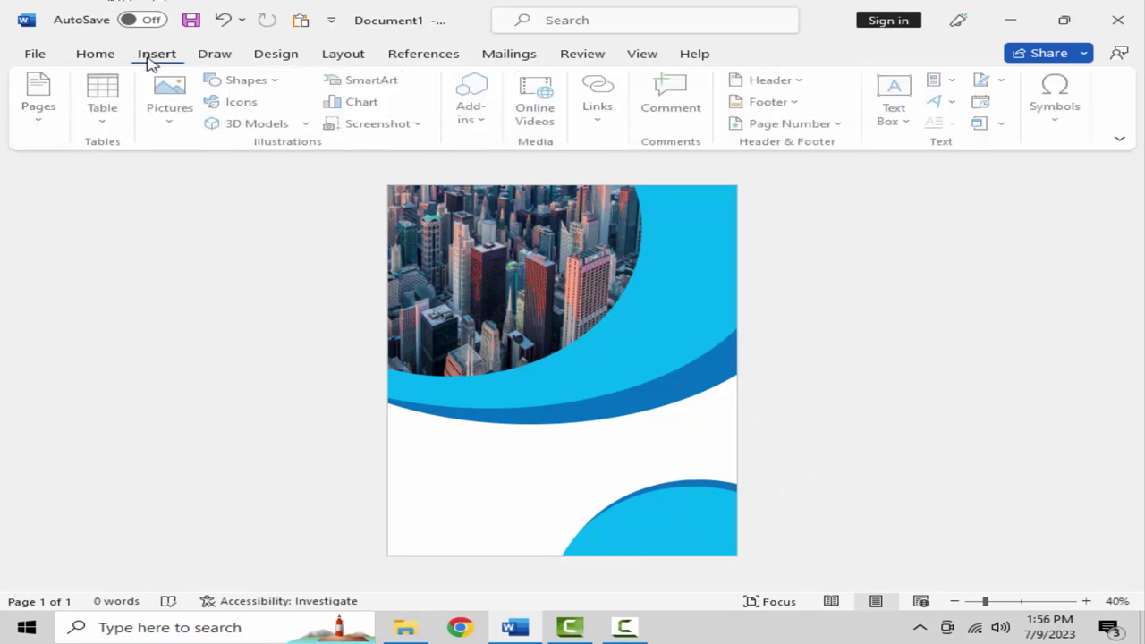
{"action": "left_click", "coordinate": [235, 81]}
{"action": "left_click", "coordinate": [221, 126]}
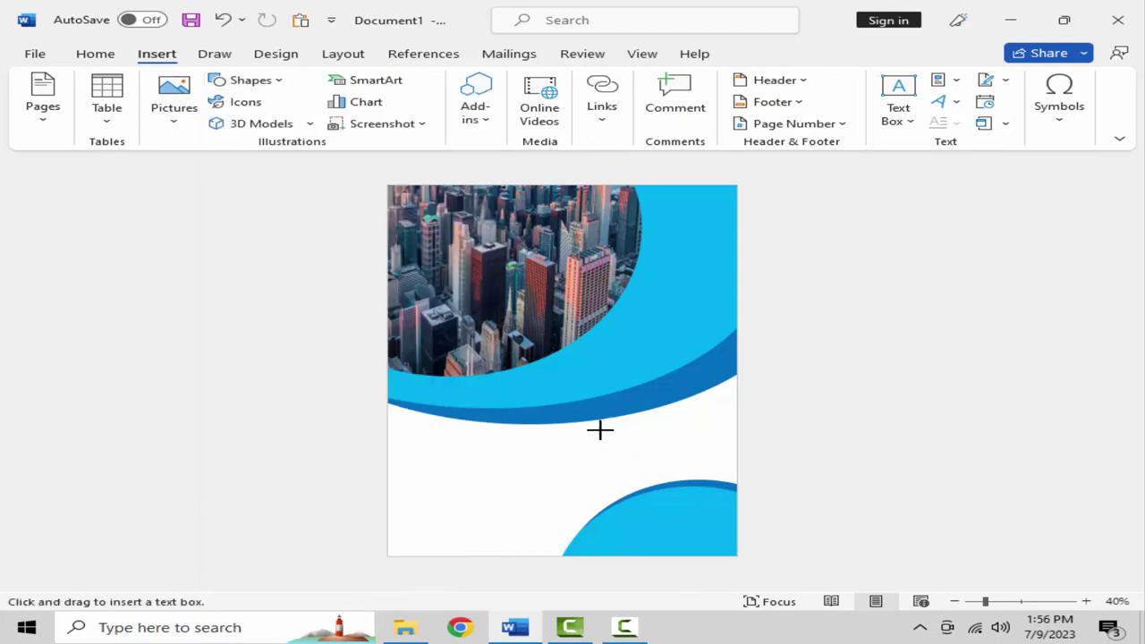
{"action": "left_click_drag", "start_coordinate": [601, 427], "coordinate": [744, 486]}
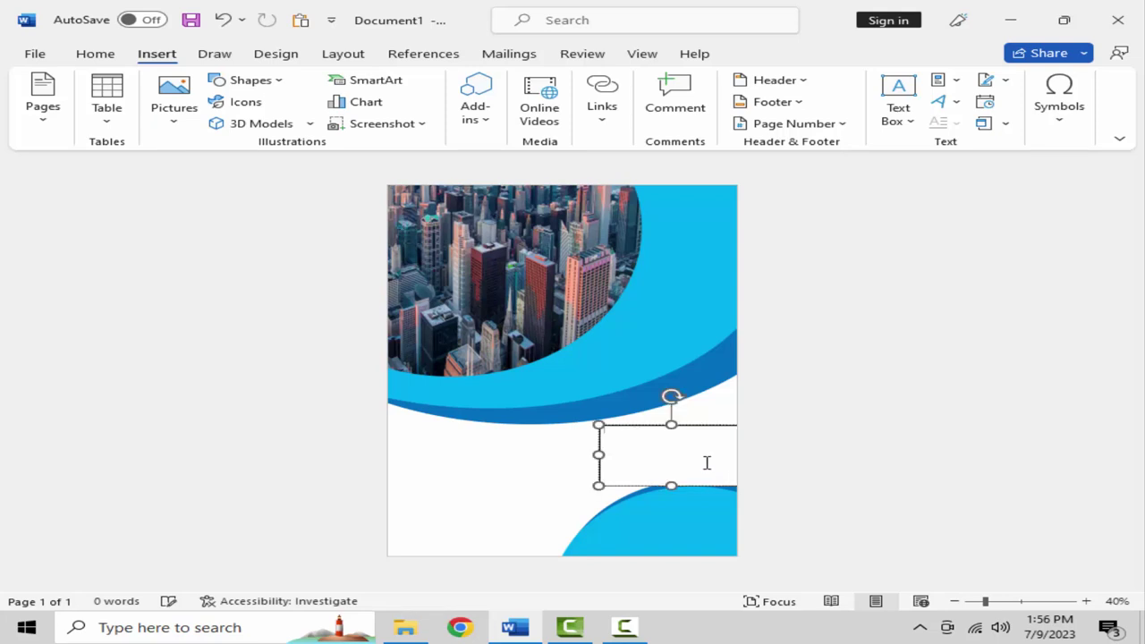
{"action": "left_click", "coordinate": [643, 423]}
{"action": "left_click_drag", "start_coordinate": [644, 423], "coordinate": [638, 419]}
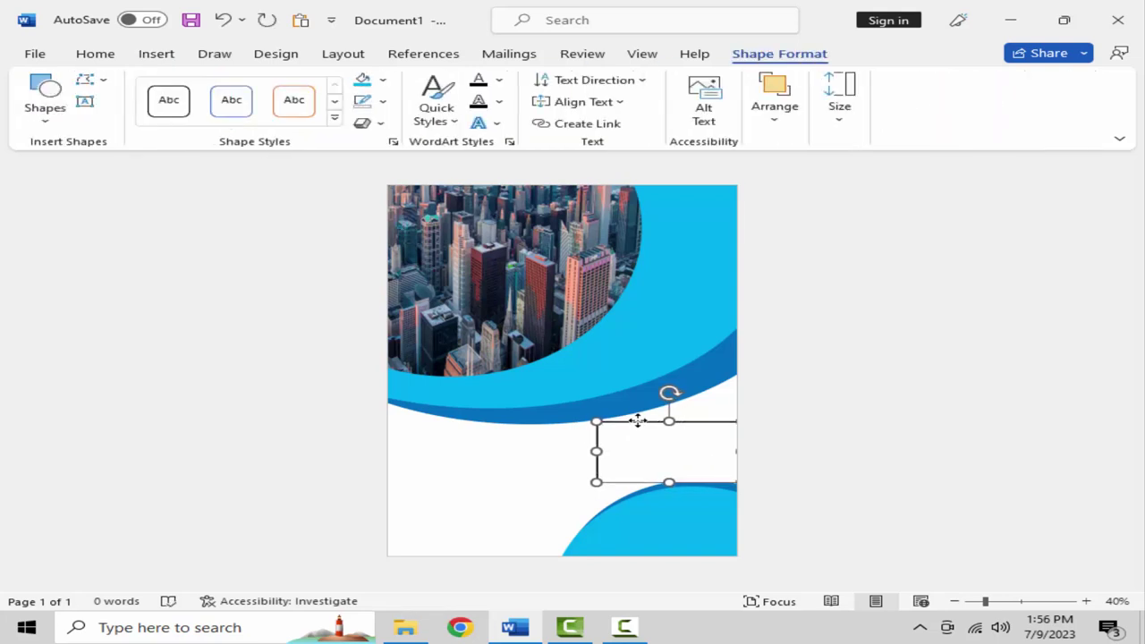
{"action": "left_click", "coordinate": [383, 80]}
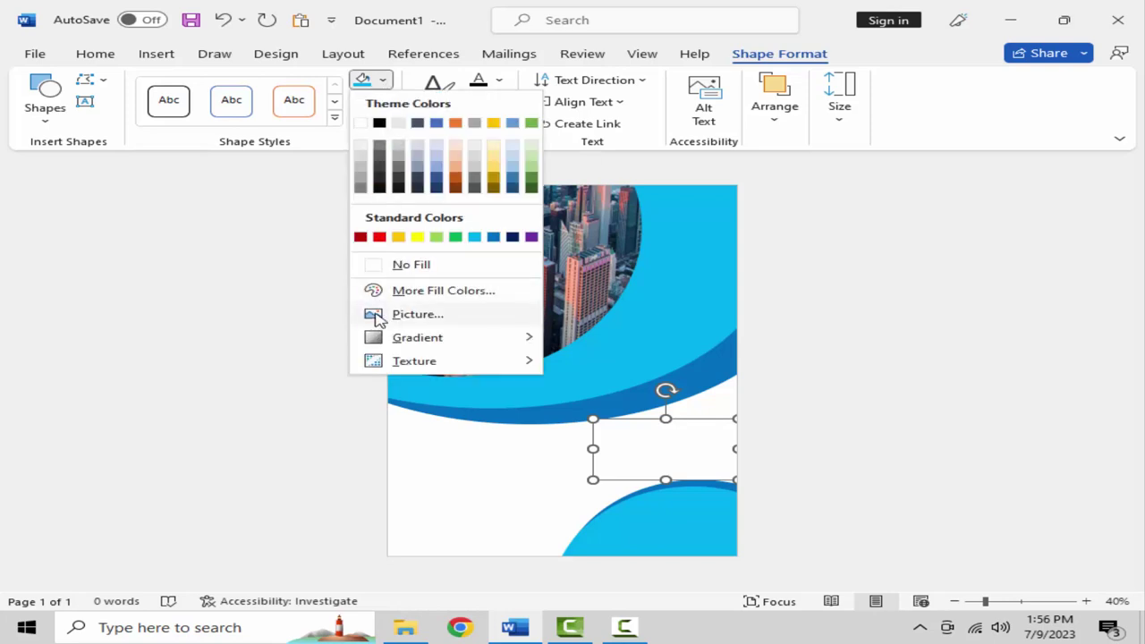
{"action": "left_click", "coordinate": [394, 266]}
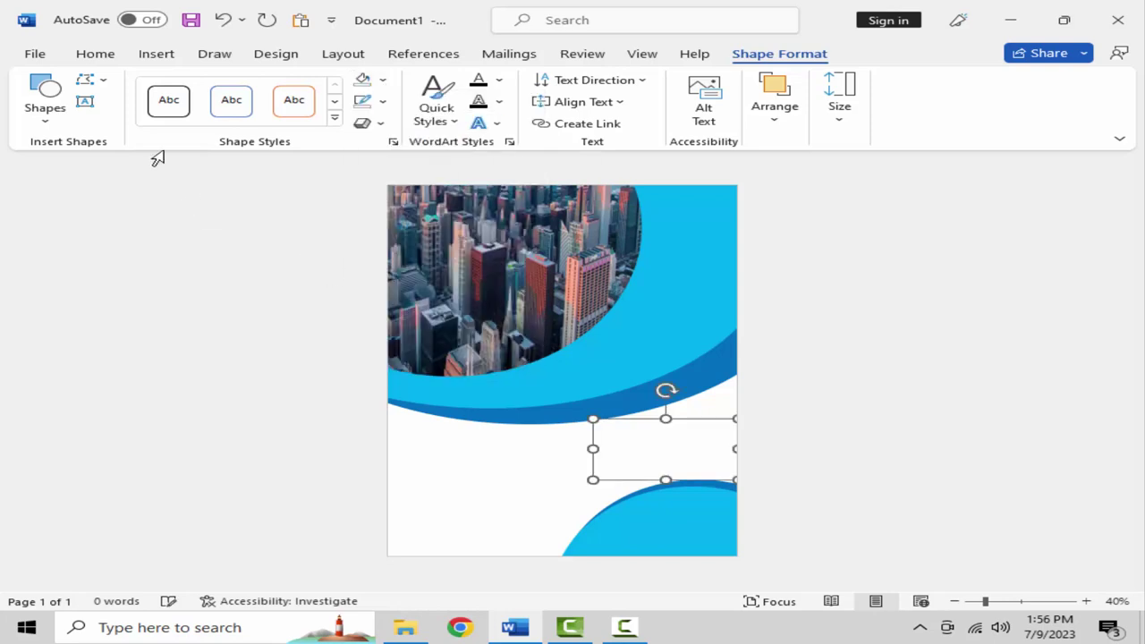
Step: Set the text box font colour to light blue and type the year
{"action": "left_click", "coordinate": [106, 55]}
{"action": "left_click", "coordinate": [243, 123]}
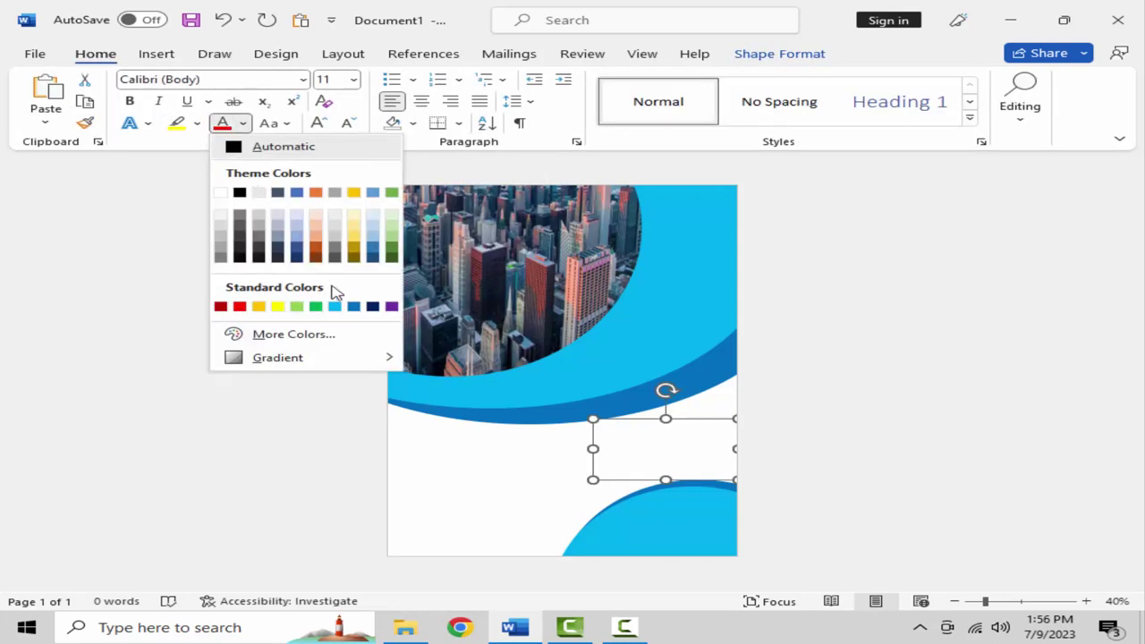
{"action": "left_click", "coordinate": [333, 305]}
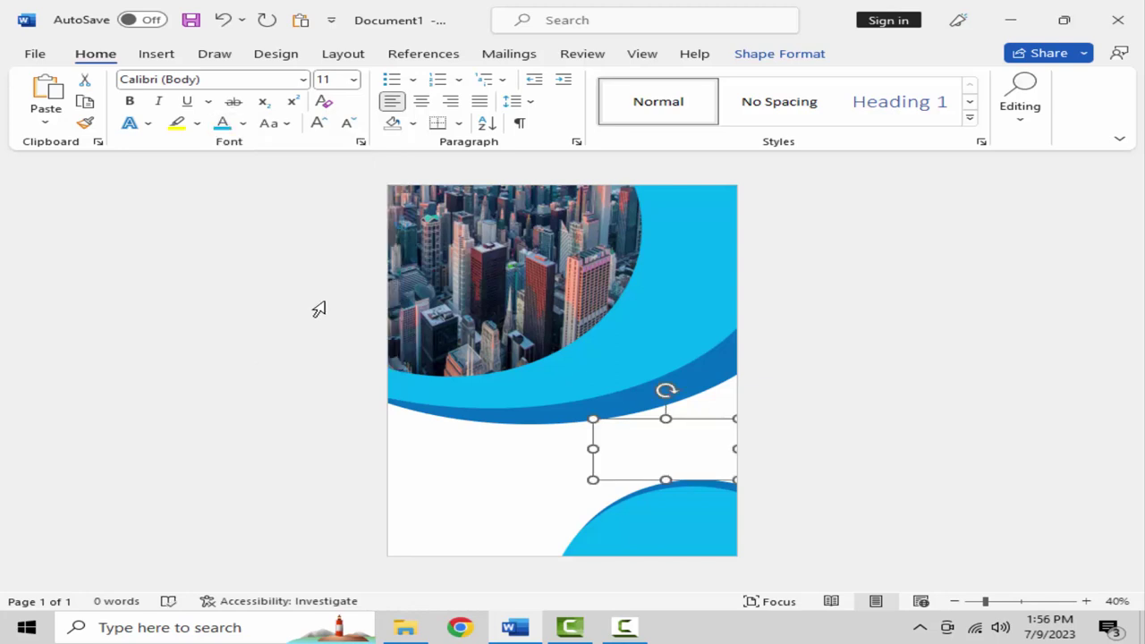
{"action": "type", "text": "T"}
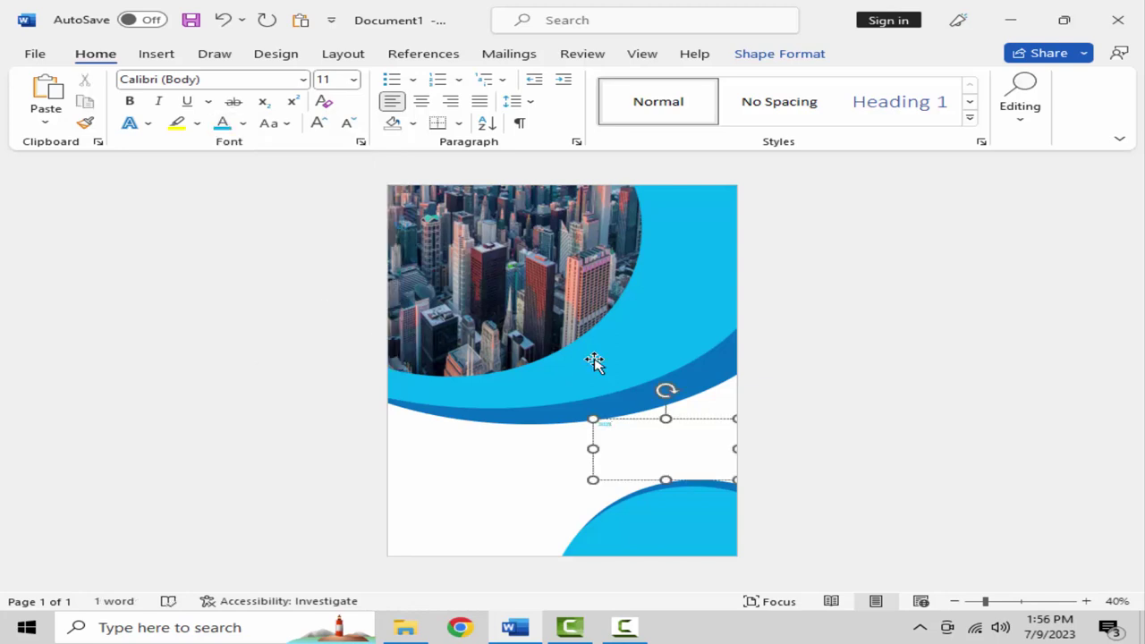
Step: Enlarge the 2023 text to 80 pt and move it up beneath the blue curve
{"action": "left_click_drag", "start_coordinate": [657, 435], "coordinate": [555, 416]}
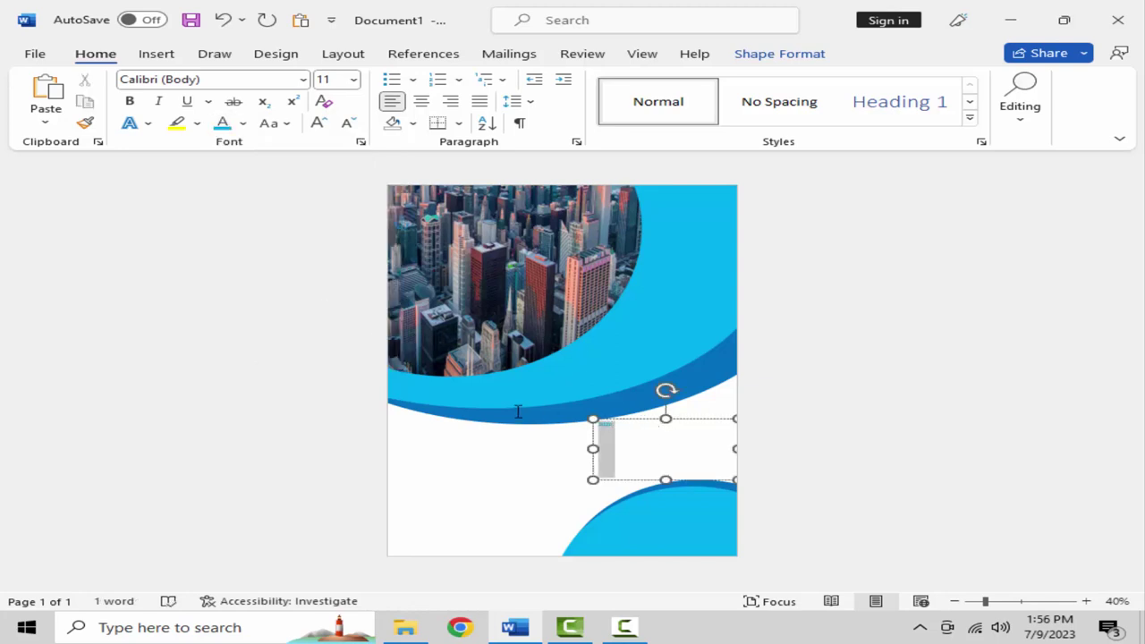
{"action": "left_click", "coordinate": [318, 123]}
{"action": "left_click", "coordinate": [318, 123]}
{"action": "left_click", "coordinate": [319, 123]}
{"action": "left_click", "coordinate": [318, 124]}
{"action": "left_click", "coordinate": [319, 124]}
{"action": "left_click", "coordinate": [319, 124]}
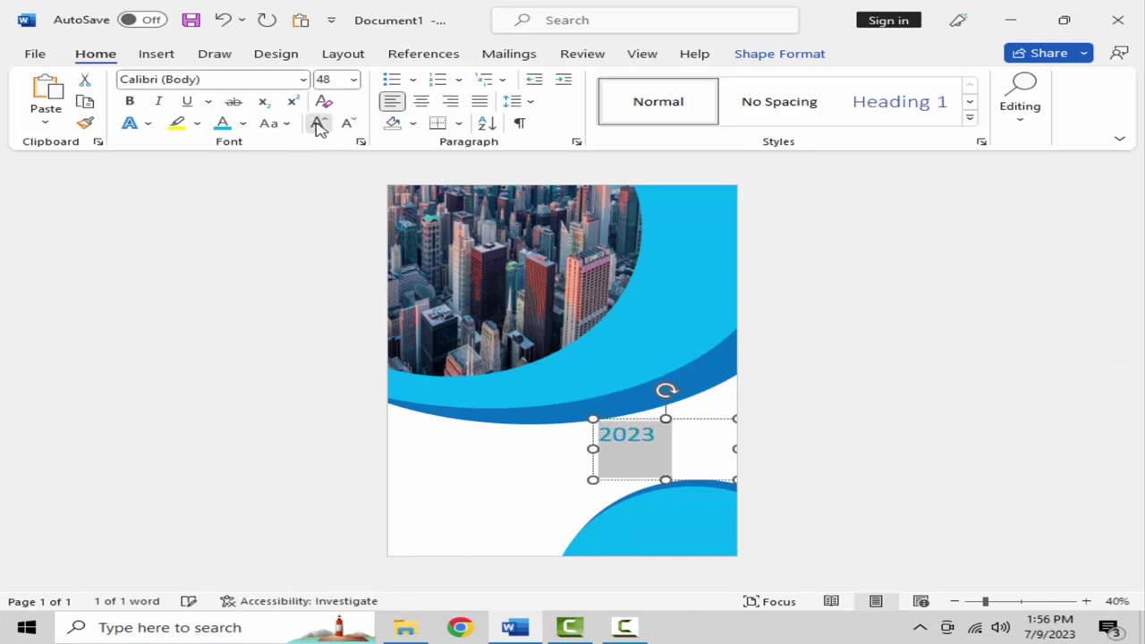
{"action": "left_click", "coordinate": [319, 123]}
{"action": "left_click", "coordinate": [319, 123]}
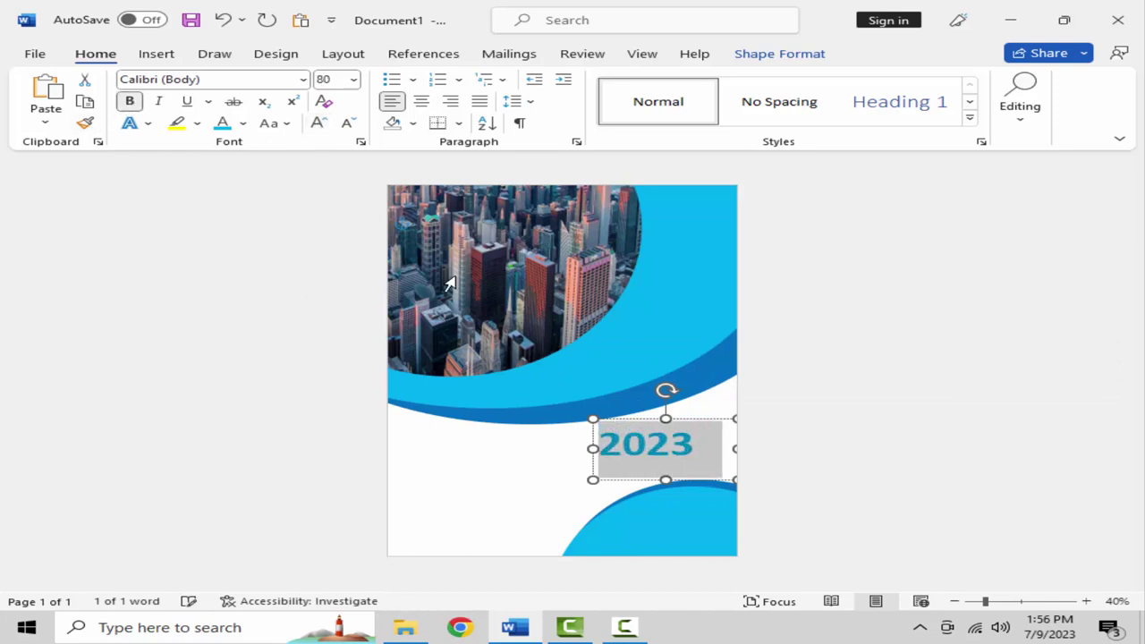
{"action": "left_click", "coordinate": [667, 417]}
{"action": "mouse_move", "coordinate": [667, 417]}
{"action": "left_mouse_down"}
{"action": "mouse_move", "coordinate": [682, 407]}
{"action": "mouse_move", "coordinate": [663, 403]}
{"action": "left_mouse_up"}
Step: Draw a new text box just below the 2023 heading
{"action": "left_click", "coordinate": [803, 388]}
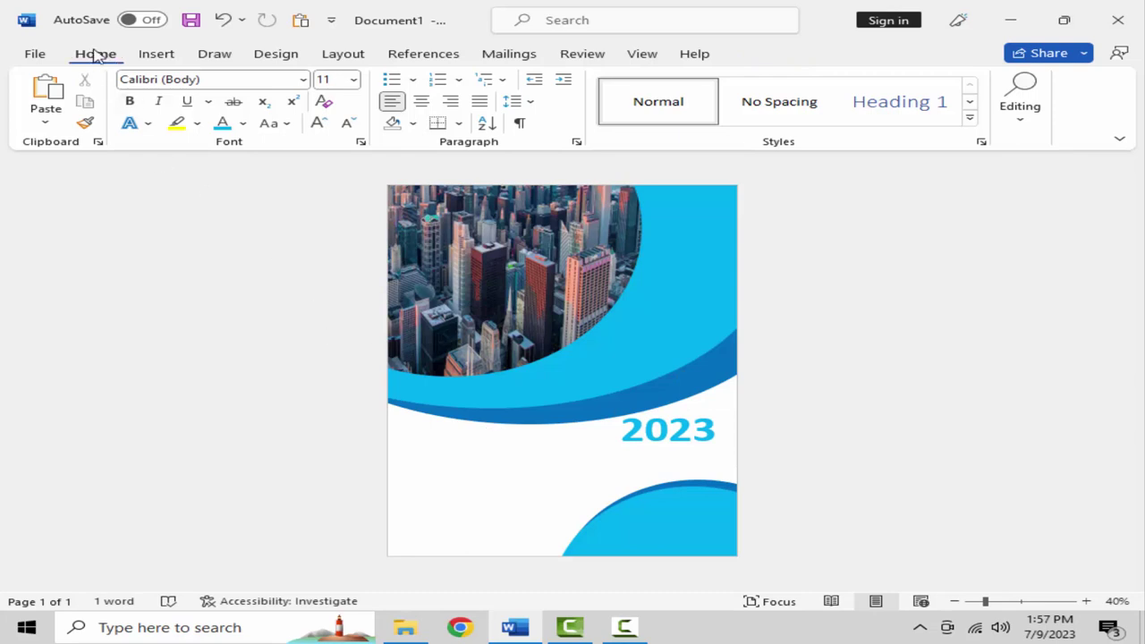
{"action": "left_click", "coordinate": [156, 54]}
{"action": "left_click", "coordinate": [218, 83]}
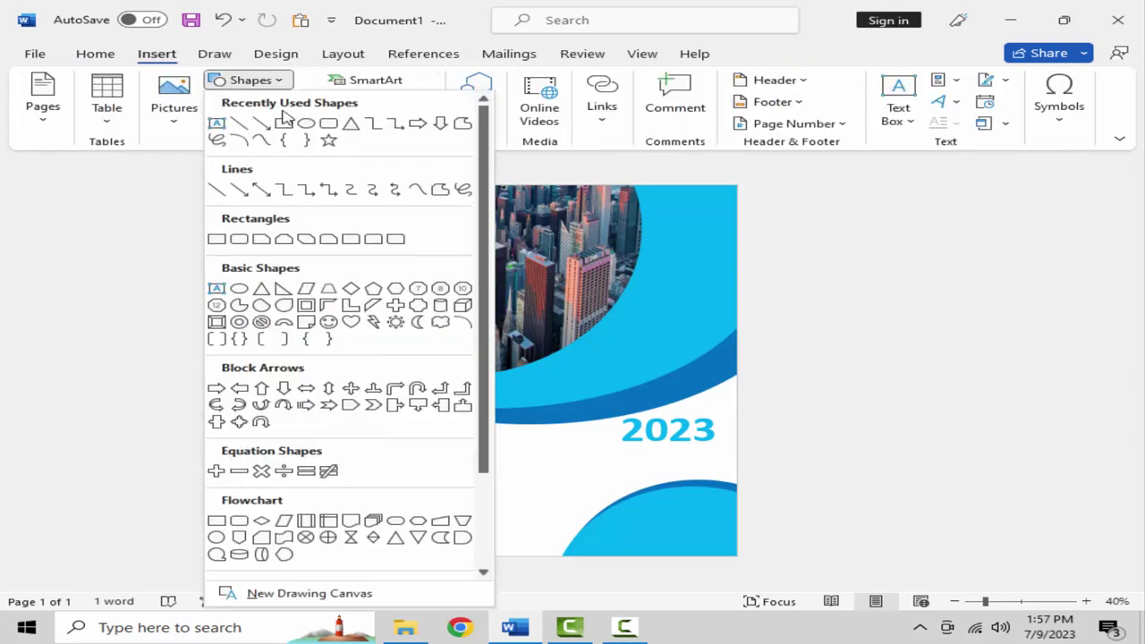
{"action": "left_click", "coordinate": [218, 121]}
{"action": "left_click_drag", "start_coordinate": [612, 439], "coordinate": [724, 475]}
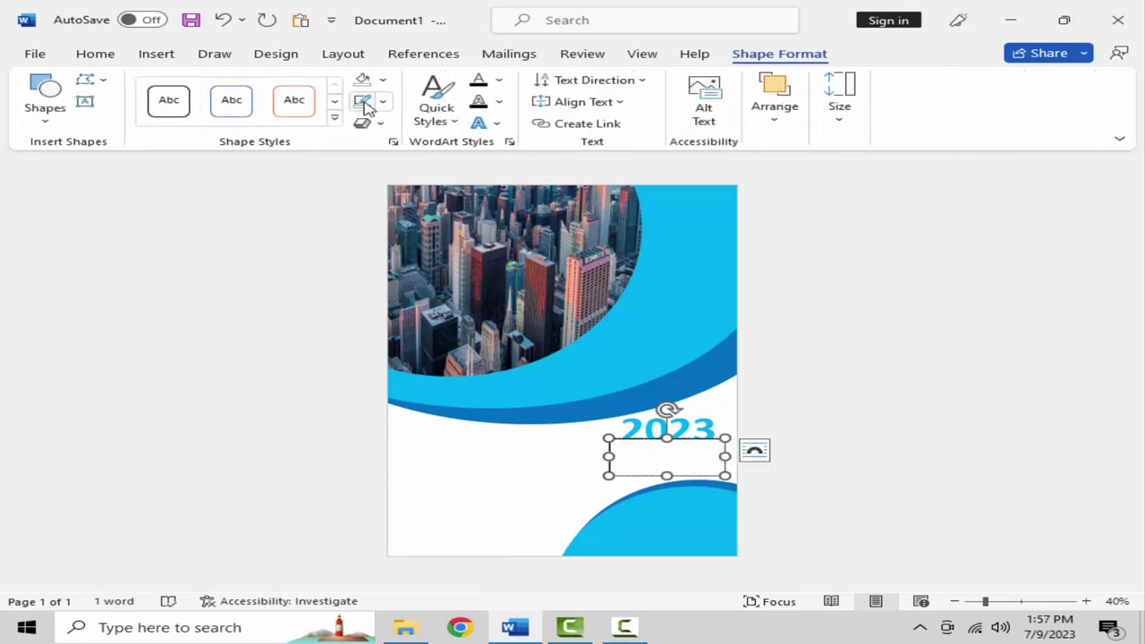
Step: Make the FLYER DESIGN caption black and grow its font two sizes
{"action": "left_click", "coordinate": [93, 55]}
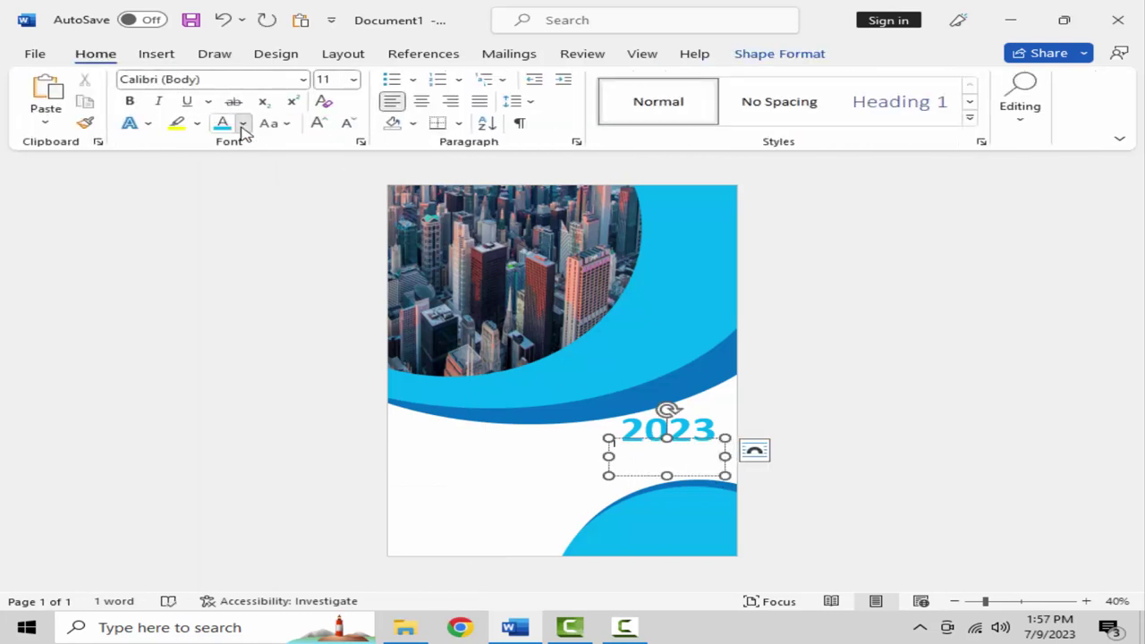
{"action": "left_click", "coordinate": [242, 123]}
{"action": "left_click", "coordinate": [251, 192]}
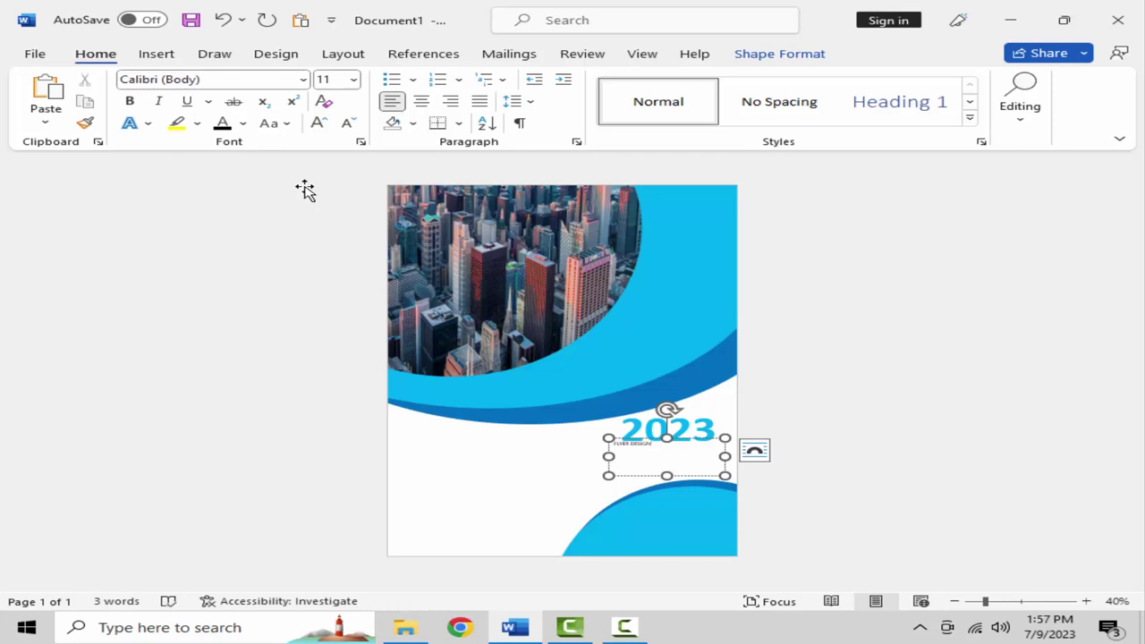
{"action": "left_click_drag", "start_coordinate": [612, 446], "coordinate": [584, 447]}
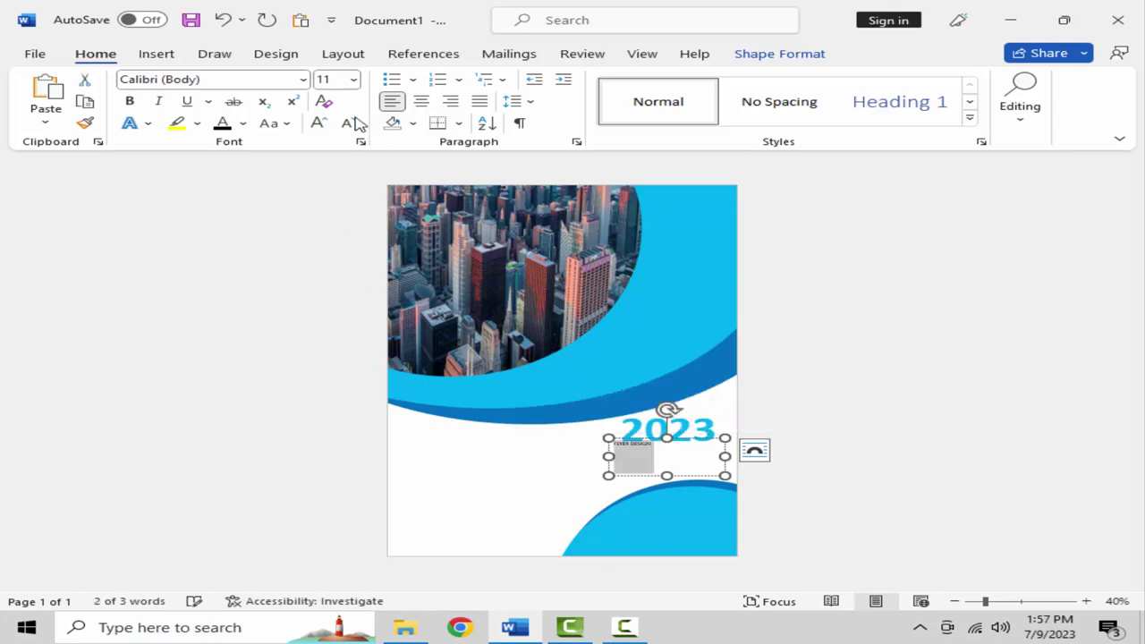
{"action": "left_click", "coordinate": [318, 123]}
{"action": "left_click", "coordinate": [319, 123]}
{"action": "left_click", "coordinate": [318, 123]}
{"action": "left_click", "coordinate": [318, 124]}
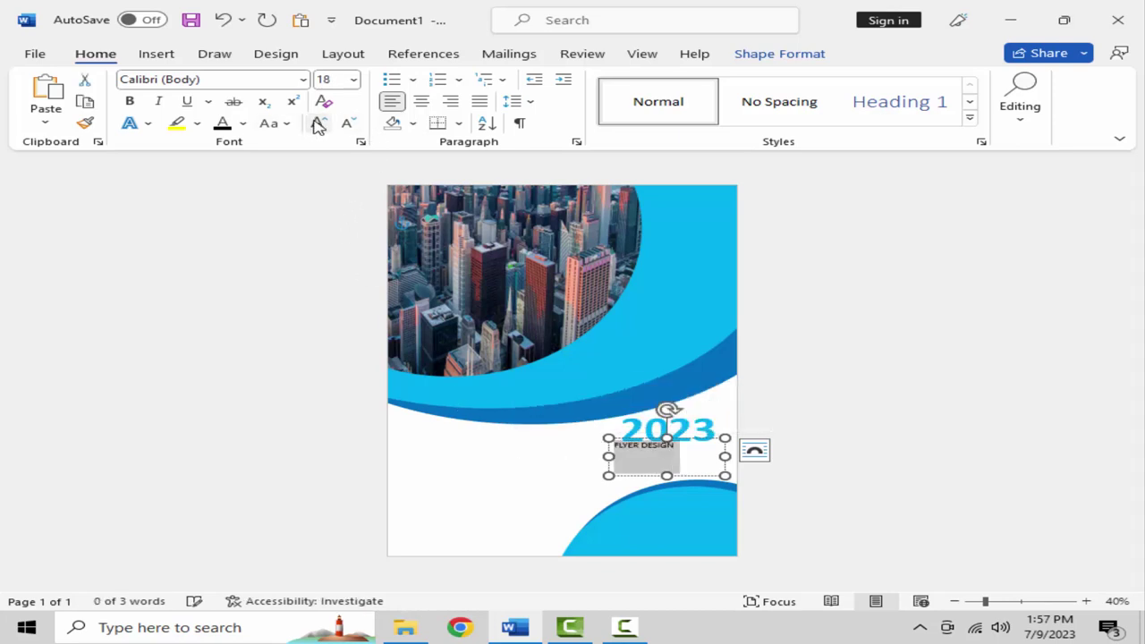
Step: Move the FLYER DESIGN caption right beneath 2023 and nudge it into place
{"action": "left_click_drag", "start_coordinate": [651, 440], "coordinate": [680, 440]}
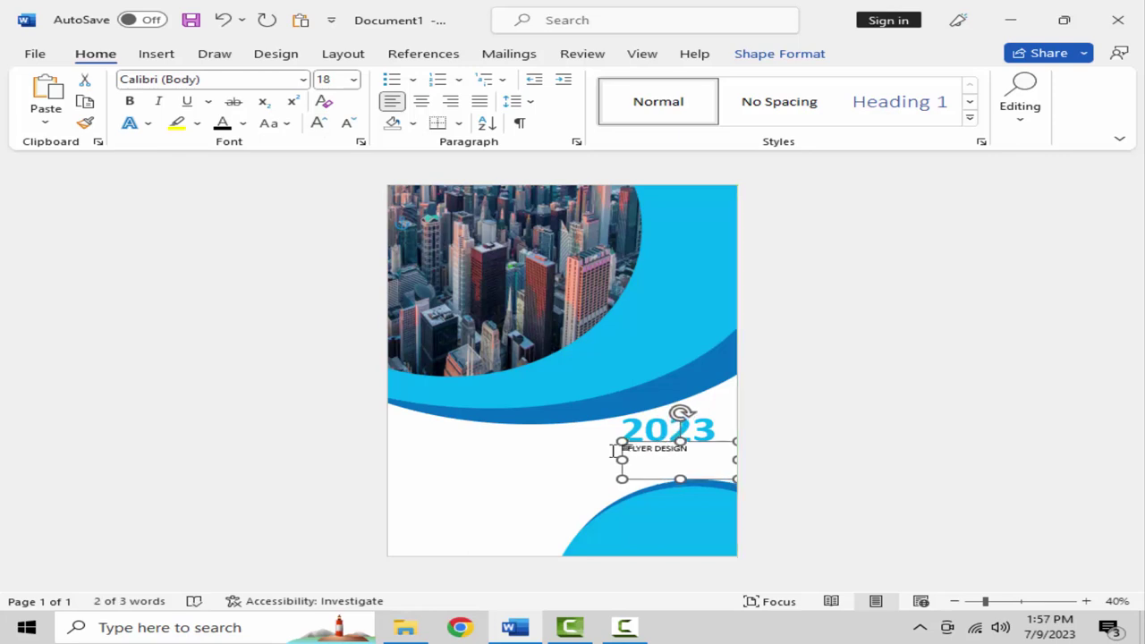
{"action": "key", "text": "Right"}
{"action": "key", "text": "Right"}
{"action": "key", "text": "Right"}
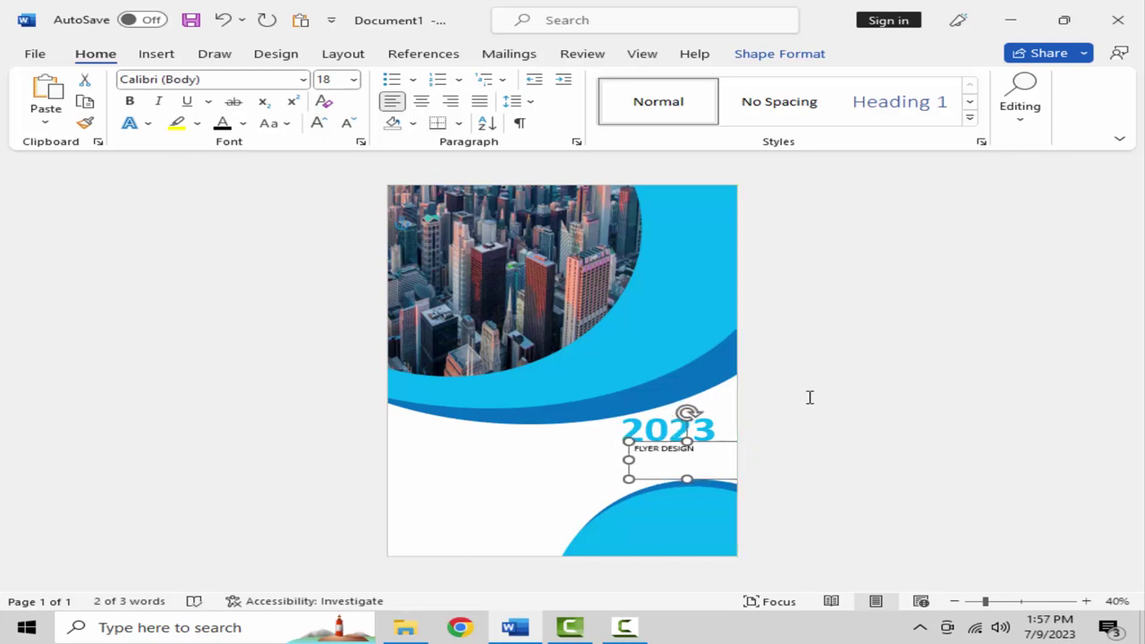
{"action": "left_click", "coordinate": [765, 408]}
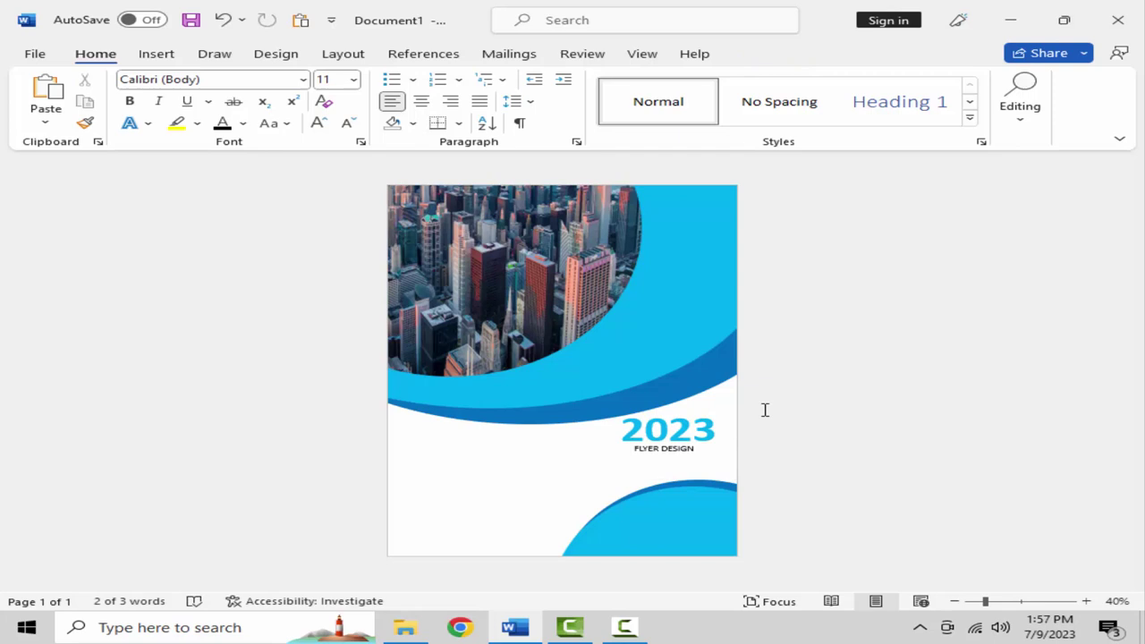
Step: Select the caption and the 2023 text in turn to compare their alignment
{"action": "left_click", "coordinate": [681, 449]}
{"action": "triple_click", "coordinate": [667, 448]}
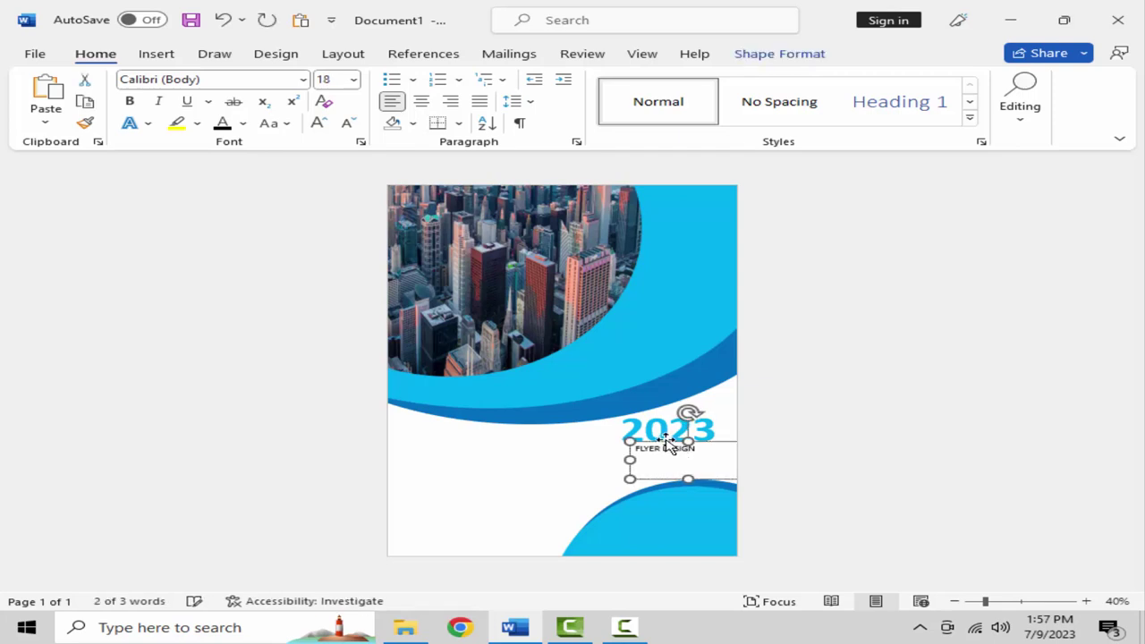
{"action": "left_click", "coordinate": [665, 414]}
{"action": "double_click", "coordinate": [664, 407]}
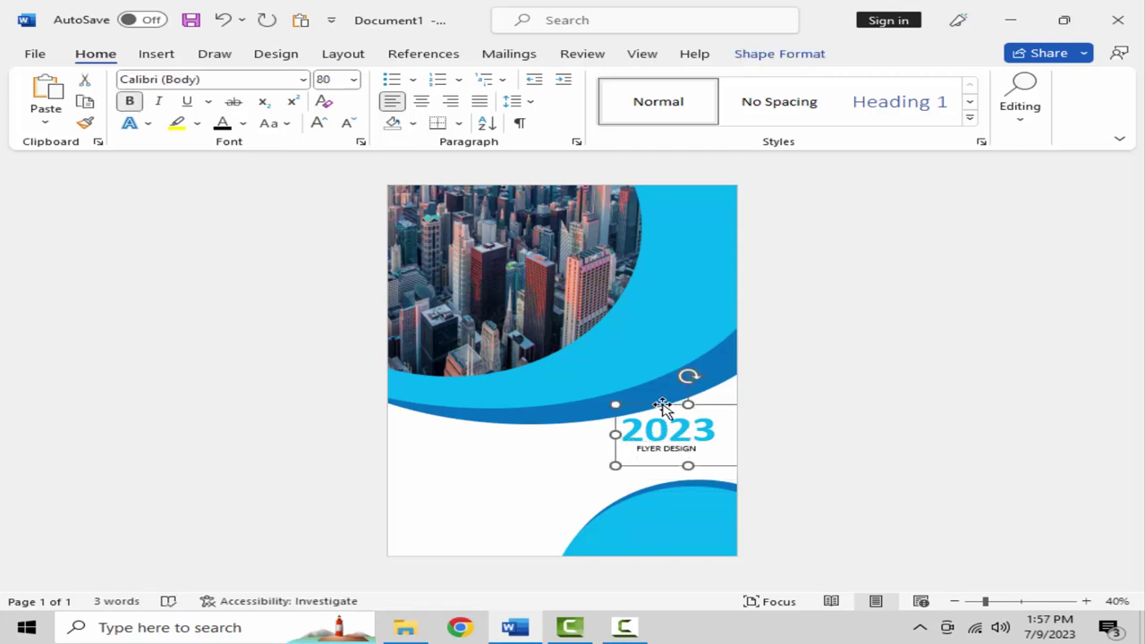
{"action": "left_click", "coordinate": [795, 430]}
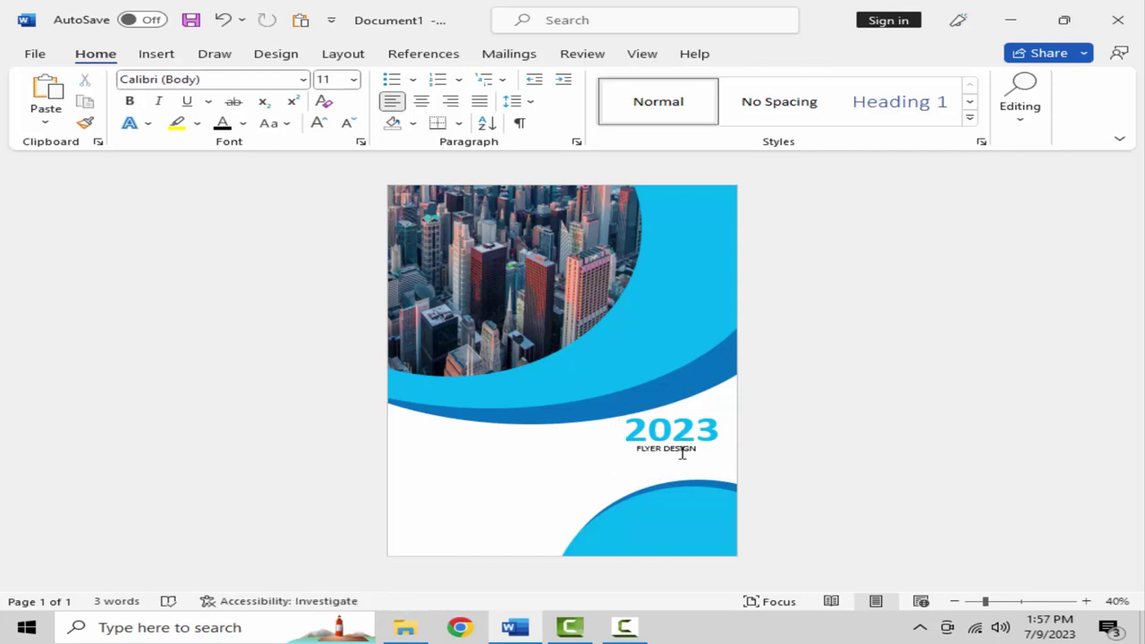
{"action": "left_click", "coordinate": [677, 449]}
{"action": "triple_click", "coordinate": [678, 447]}
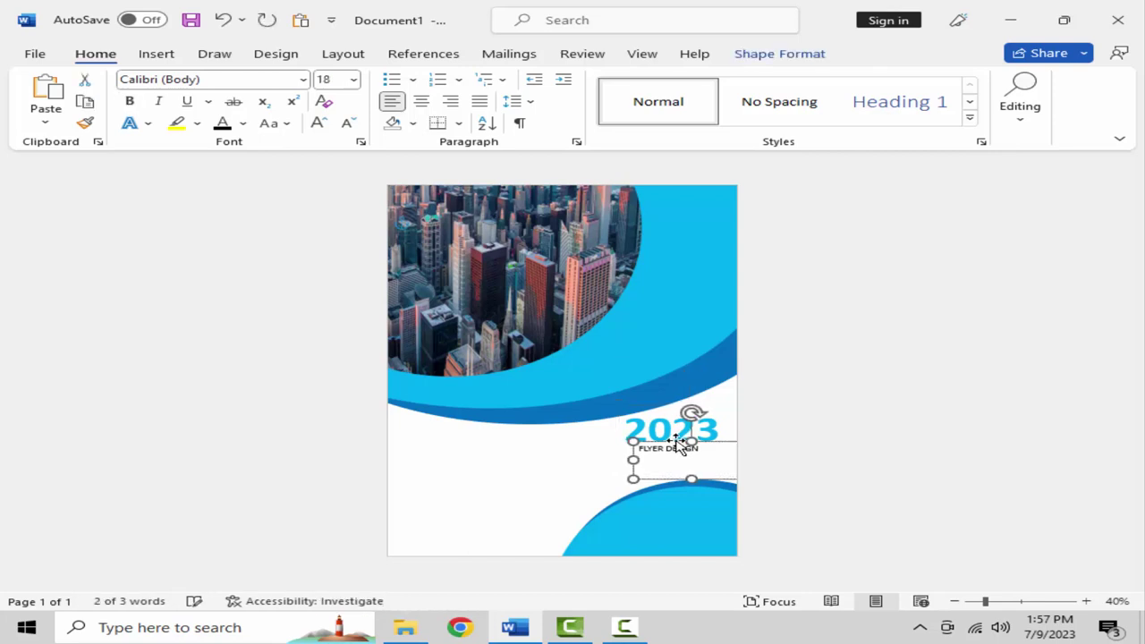
{"action": "left_click", "coordinate": [797, 430]}
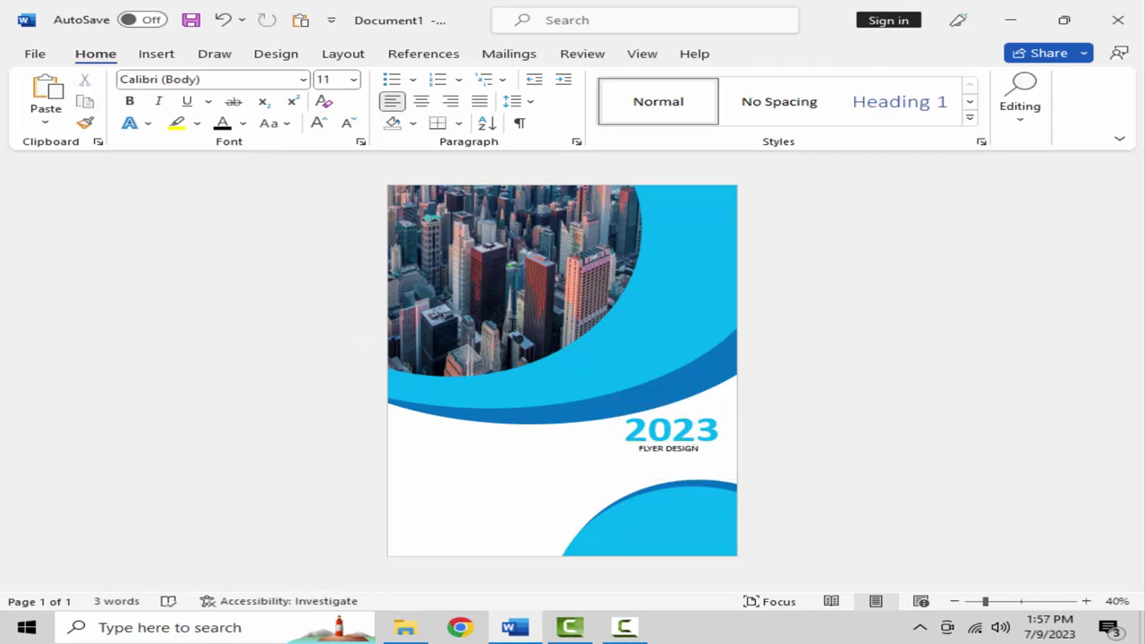
Step: Draw a text box over the upper part of the city photo
{"action": "left_click", "coordinate": [158, 55]}
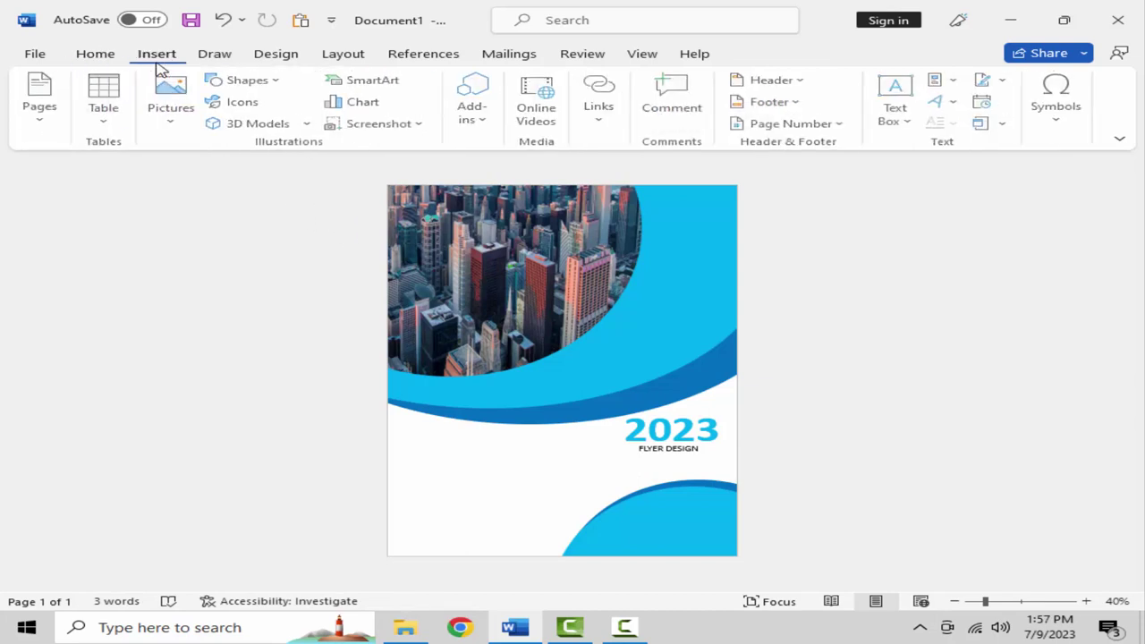
{"action": "left_click", "coordinate": [254, 80]}
{"action": "left_click", "coordinate": [217, 124]}
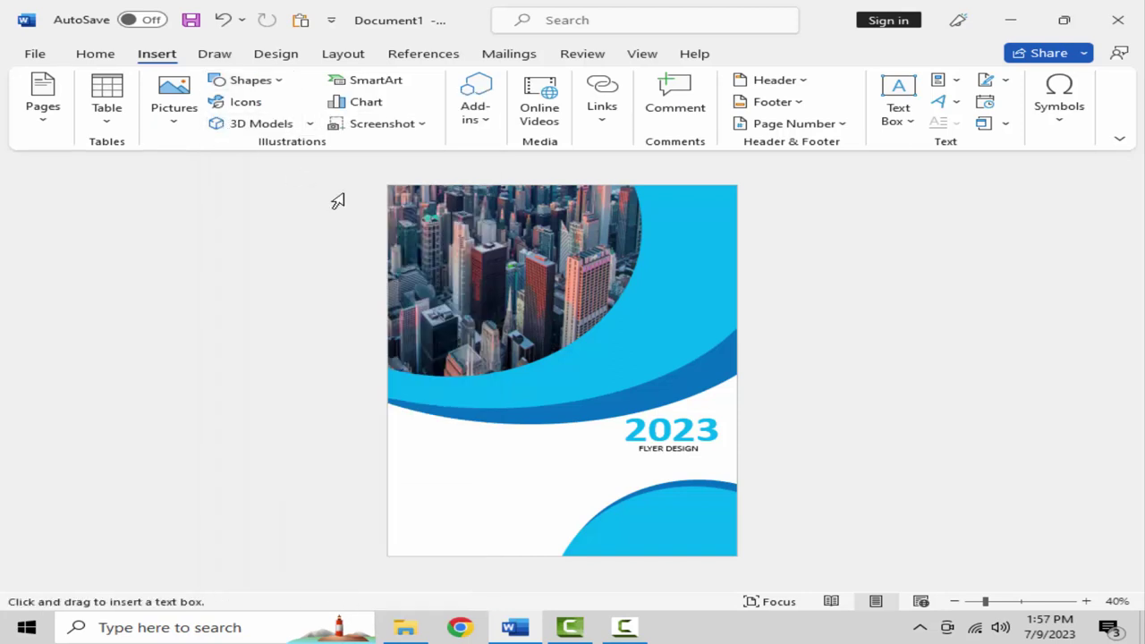
{"action": "left_click_drag", "start_coordinate": [405, 216], "coordinate": [594, 300]}
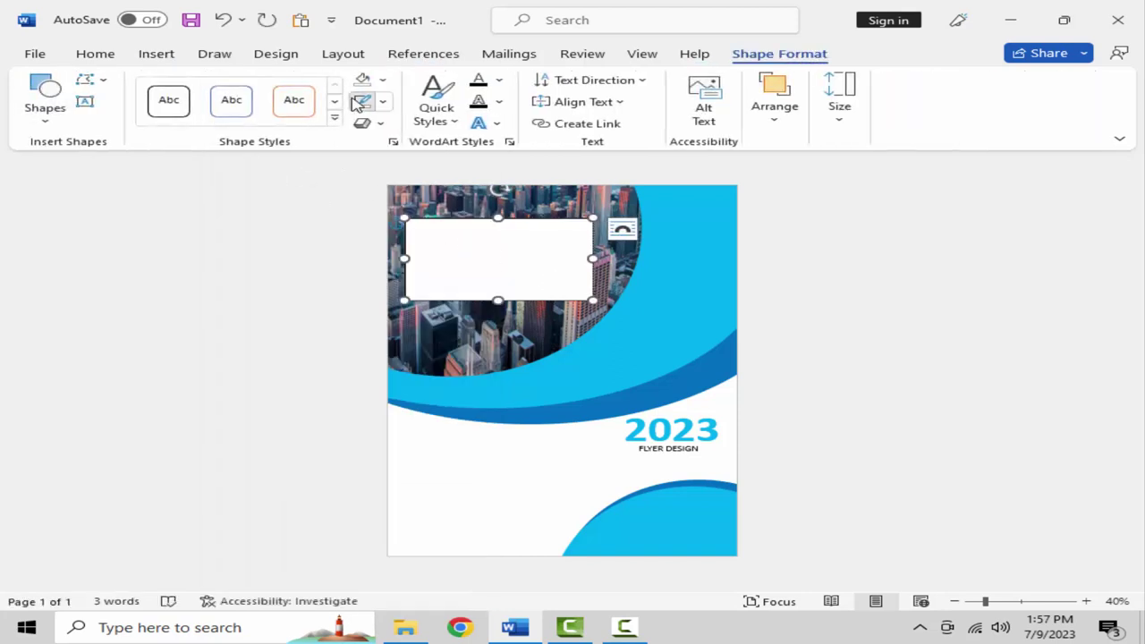
Step: Give the new text box no fill and white font colour
{"action": "left_click", "coordinate": [362, 79]}
{"action": "left_click", "coordinate": [95, 55]}
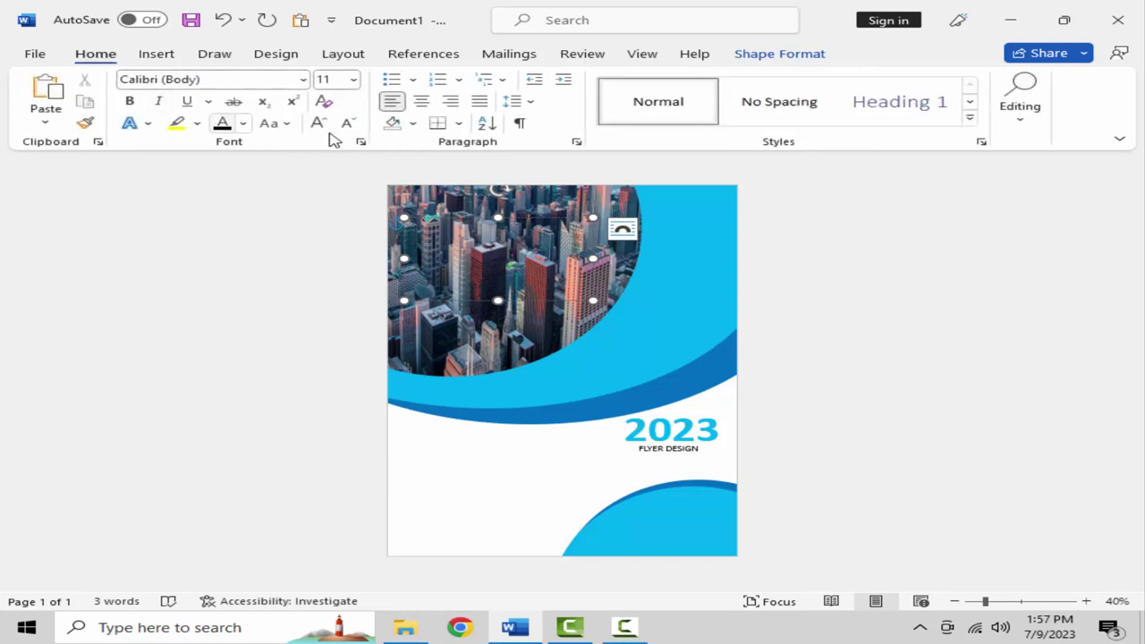
{"action": "left_click", "coordinate": [242, 124]}
{"action": "left_click", "coordinate": [220, 191]}
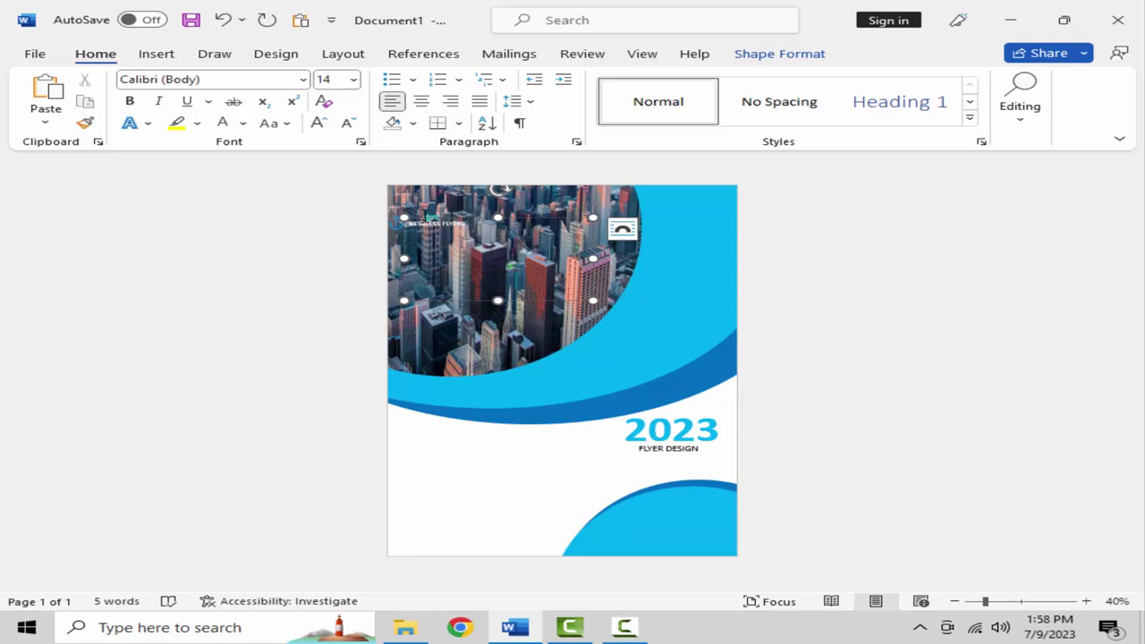
Step: Enlarge the title text, undoing an accidental deletion of its box
{"action": "left_click_drag", "start_coordinate": [470, 224], "coordinate": [398, 224]}
{"action": "left_click", "coordinate": [320, 123]}
{"action": "left_click", "coordinate": [319, 123]}
{"action": "left_click", "coordinate": [320, 123]}
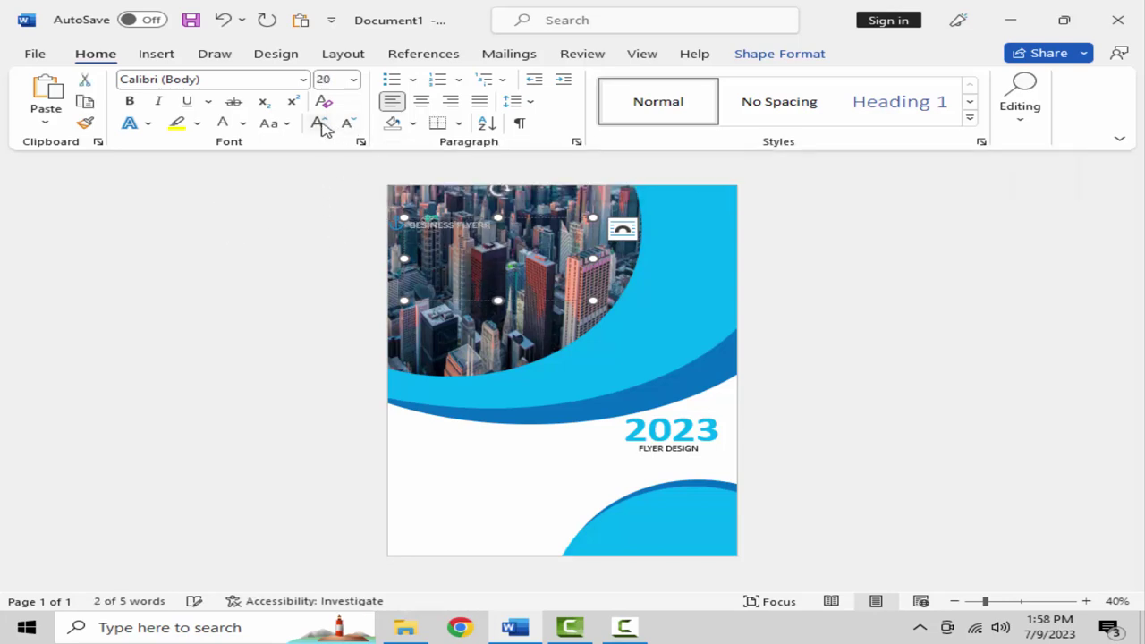
{"action": "left_click", "coordinate": [319, 123]}
{"action": "left_click", "coordinate": [320, 123]}
{"action": "left_click", "coordinate": [320, 123]}
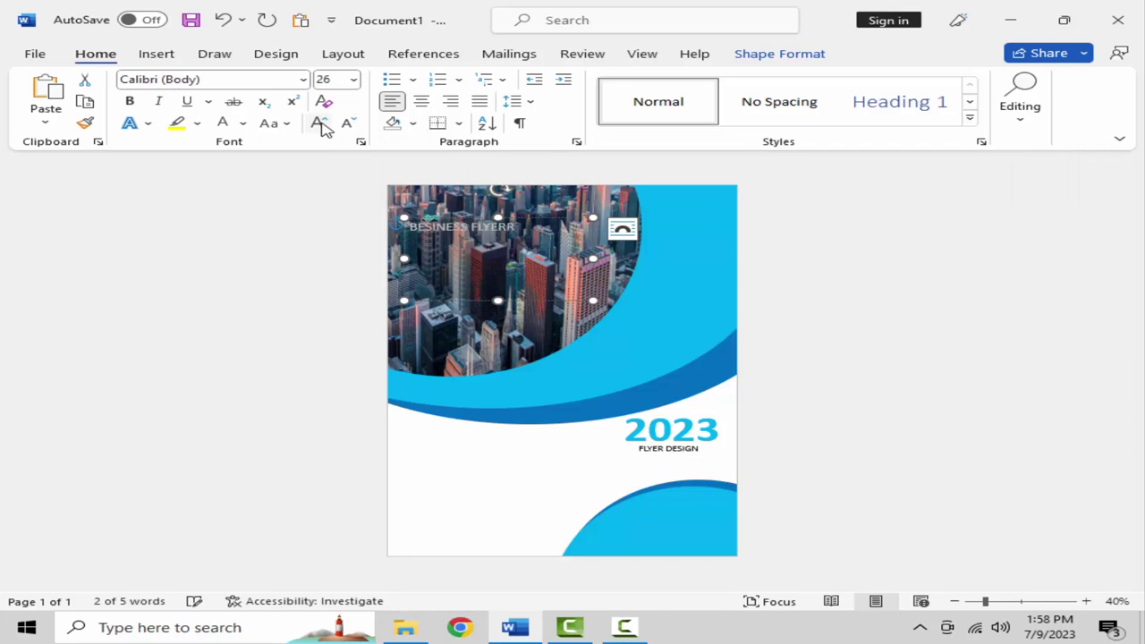
{"action": "left_click", "coordinate": [516, 235]}
{"action": "left_click", "coordinate": [530, 226]}
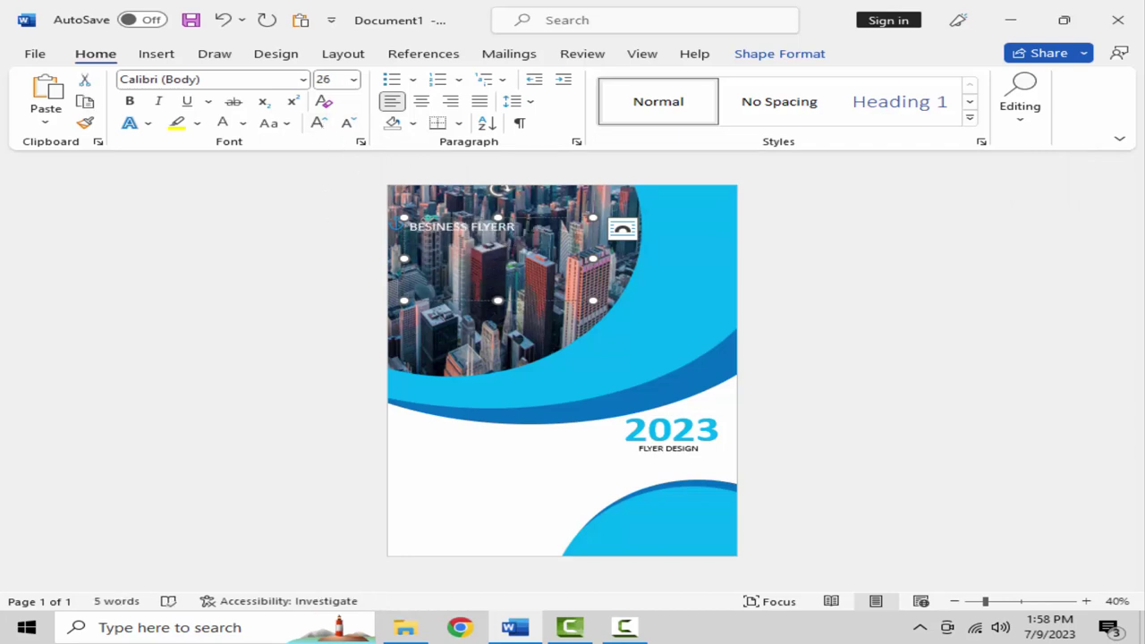
{"action": "key", "text": "Delete"}
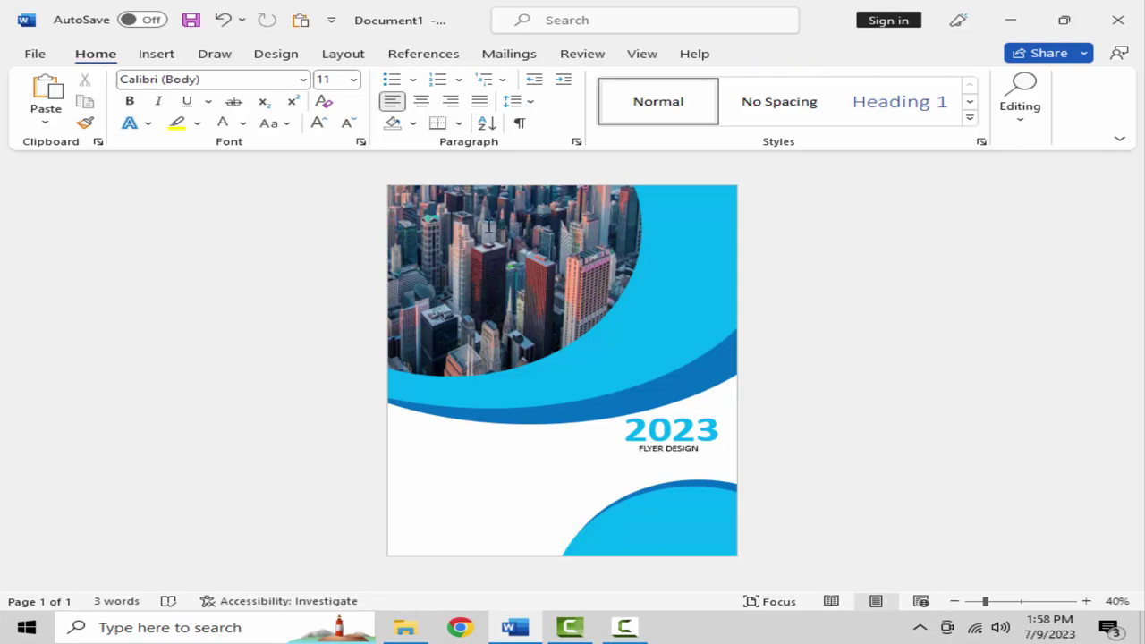
{"action": "key", "text": "ctrl+z"}
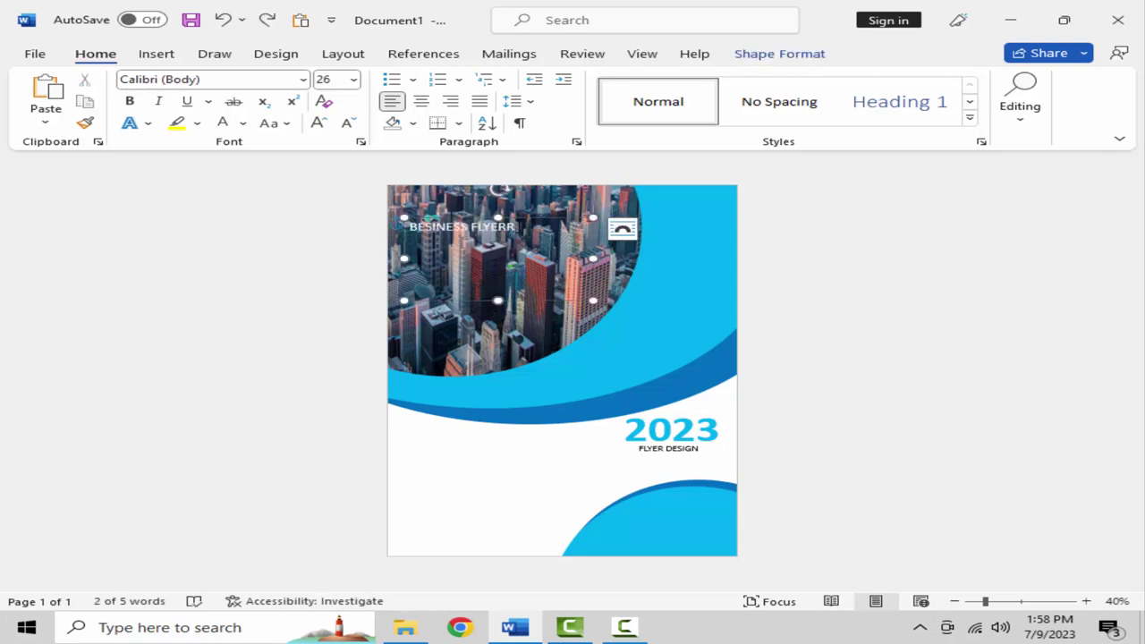
{"action": "left_click", "coordinate": [521, 235]}
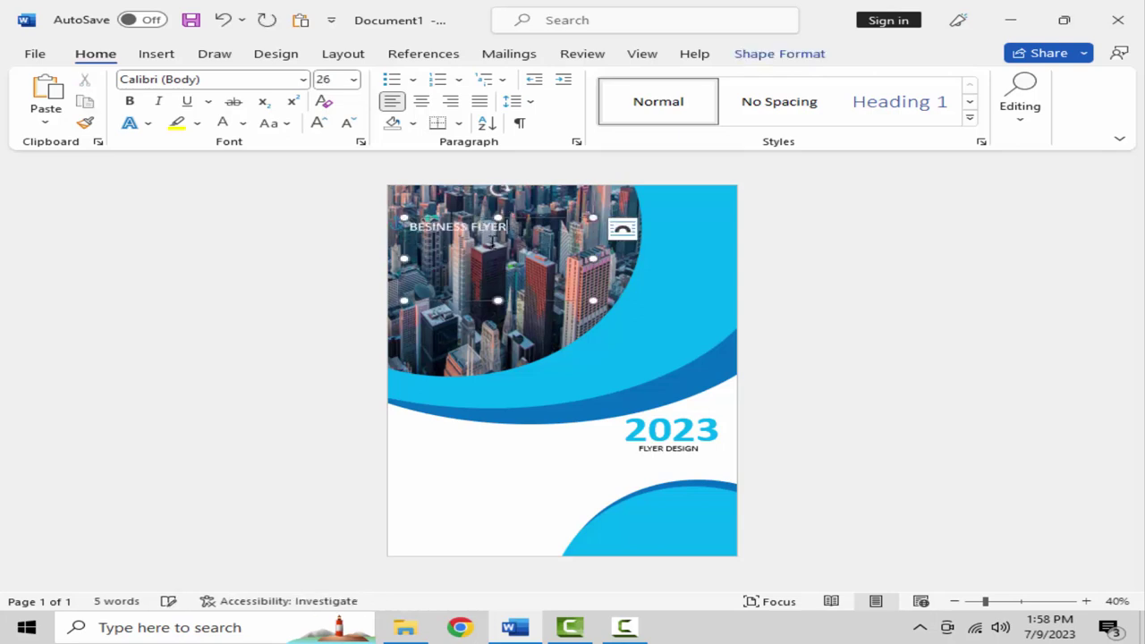
Step: Grow the title to 48 pt, split it onto two lines, enlarge further and bold it
{"action": "left_click_drag", "start_coordinate": [510, 227], "coordinate": [390, 235]}
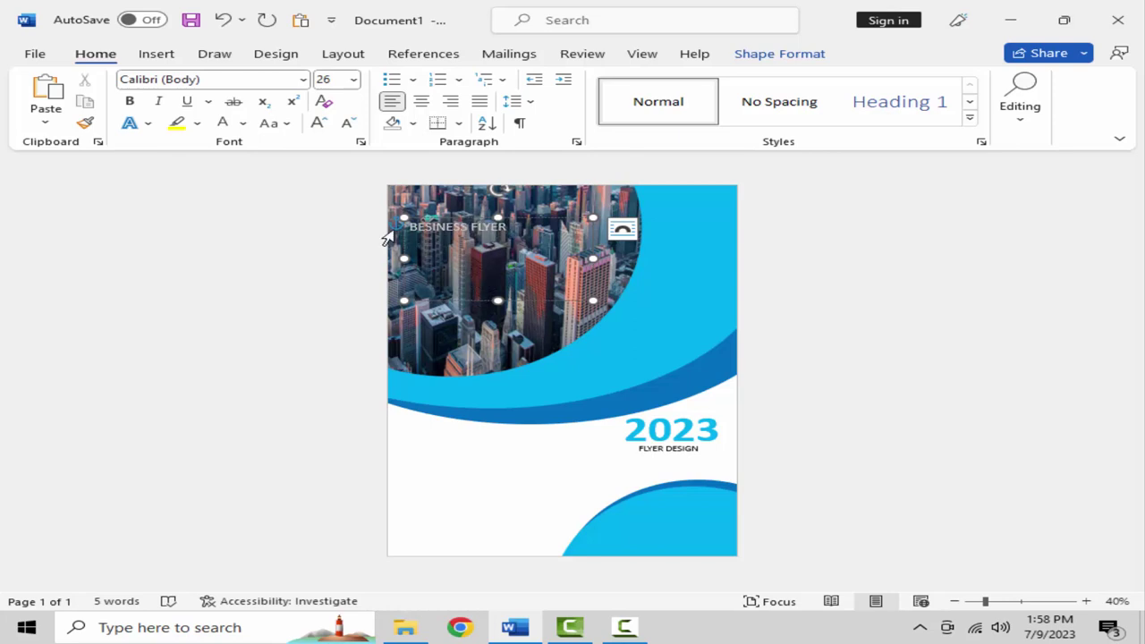
{"action": "left_click", "coordinate": [319, 123]}
{"action": "left_click", "coordinate": [319, 123]}
{"action": "left_click", "coordinate": [322, 124]}
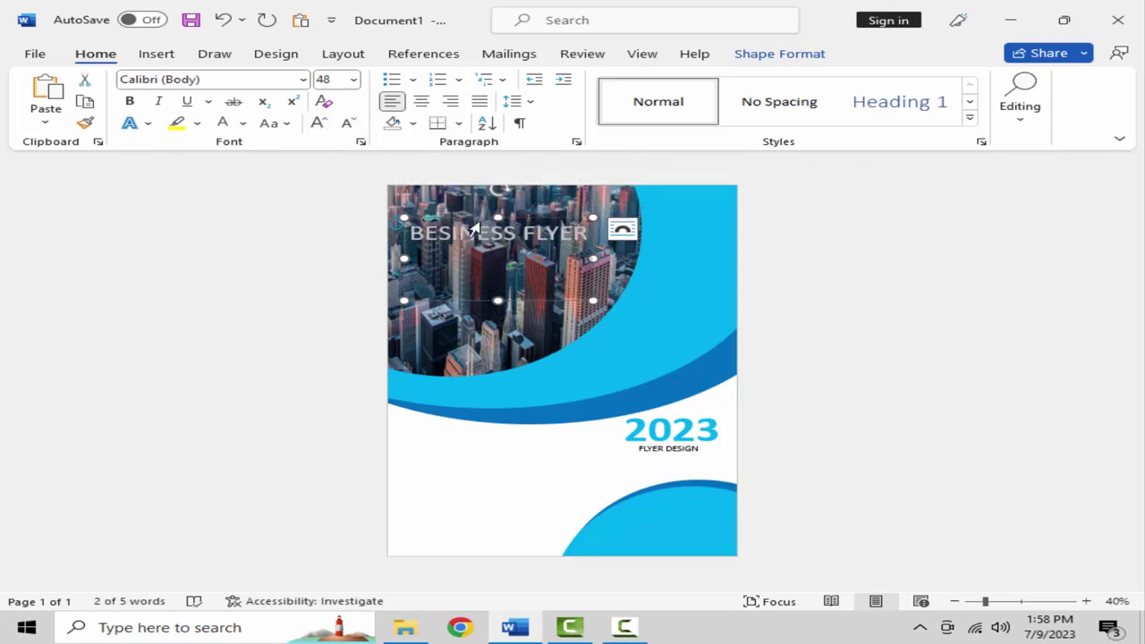
{"action": "left_click", "coordinate": [519, 234]}
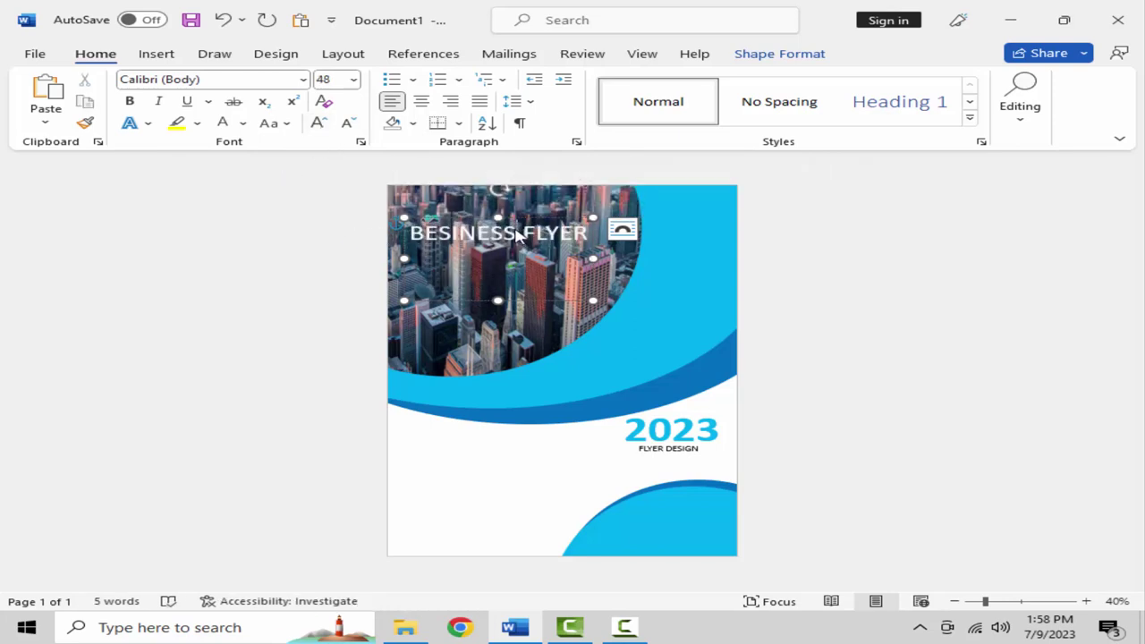
{"action": "key", "text": "Return"}
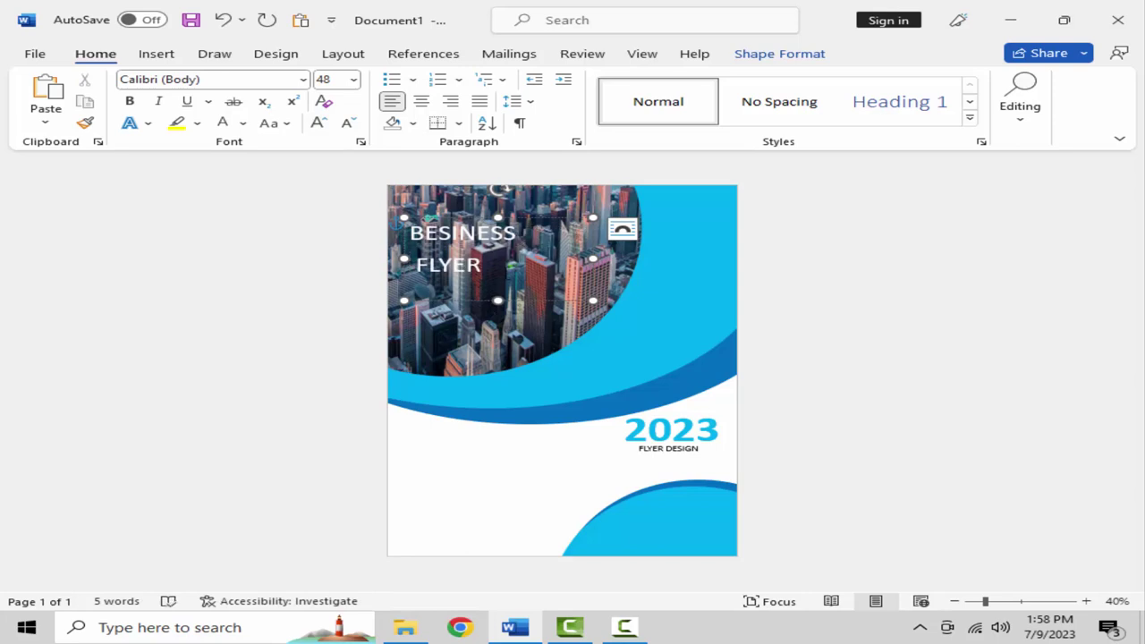
{"action": "left_click_drag", "start_coordinate": [488, 268], "coordinate": [363, 230]}
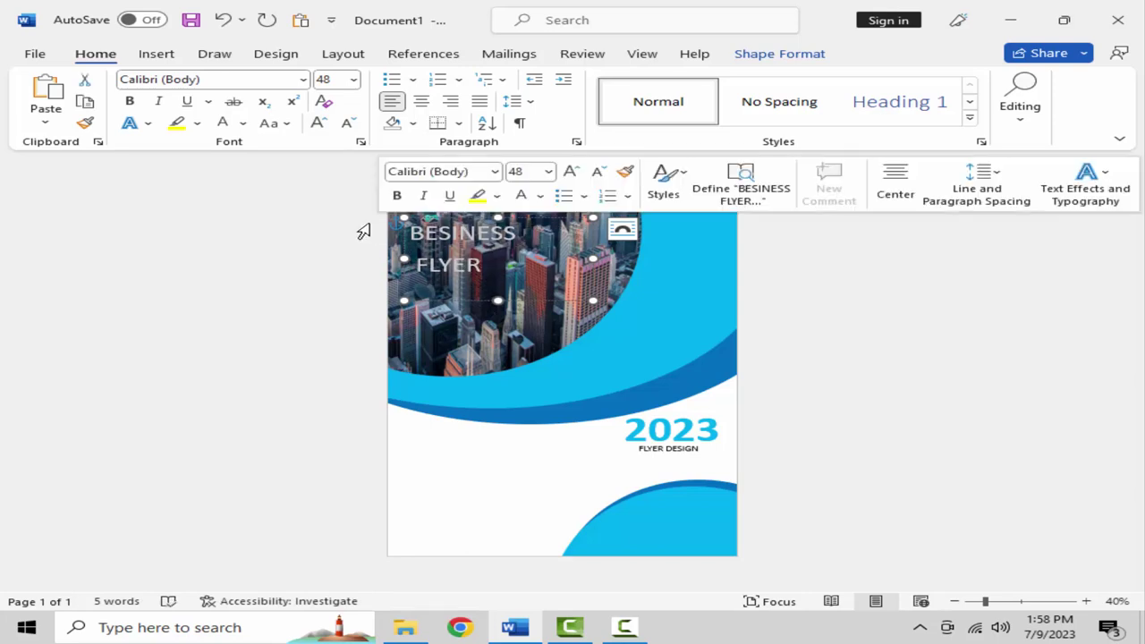
{"action": "left_click", "coordinate": [317, 124]}
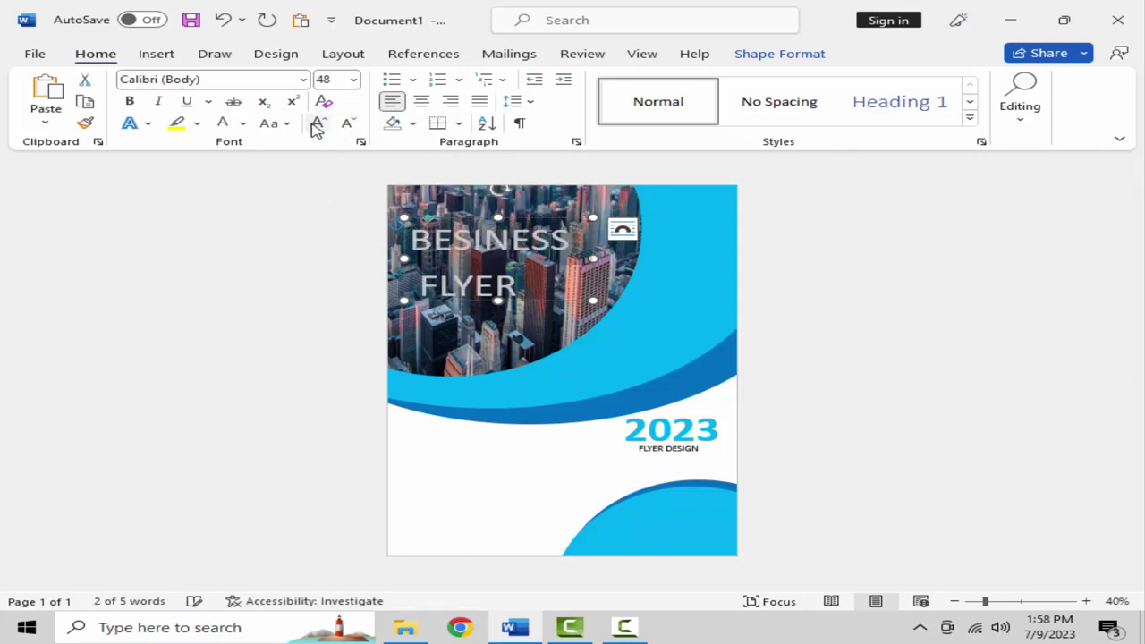
{"action": "left_click", "coordinate": [130, 101]}
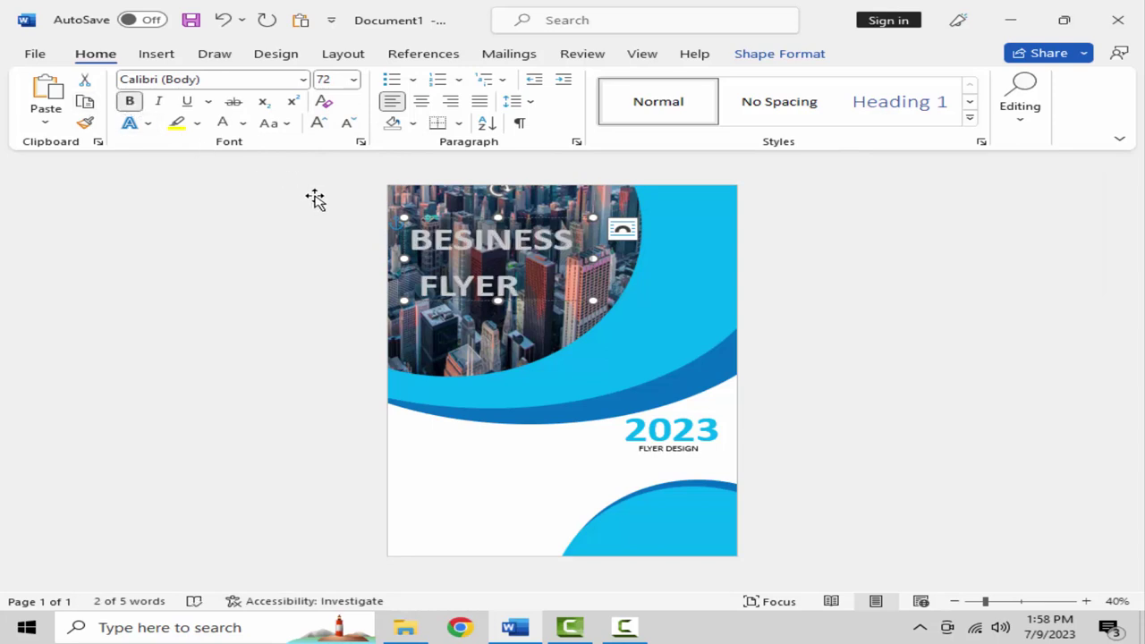
Step: Correct BESINESS to BUSINESS in the title
{"action": "left_click", "coordinate": [457, 237]}
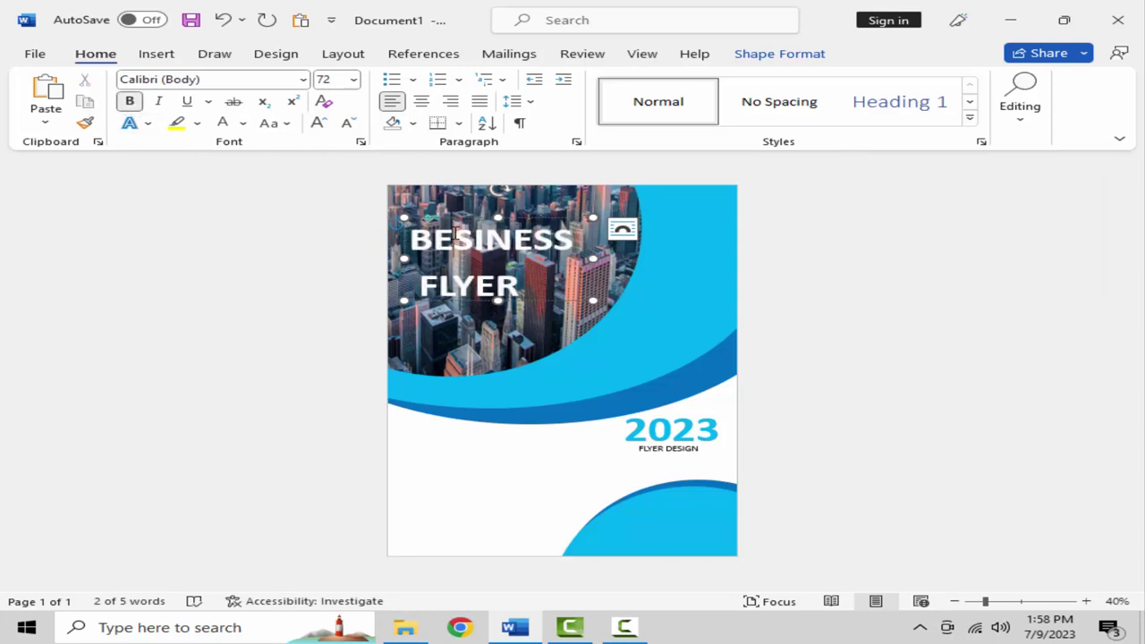
{"action": "key", "text": "BackSpace"}
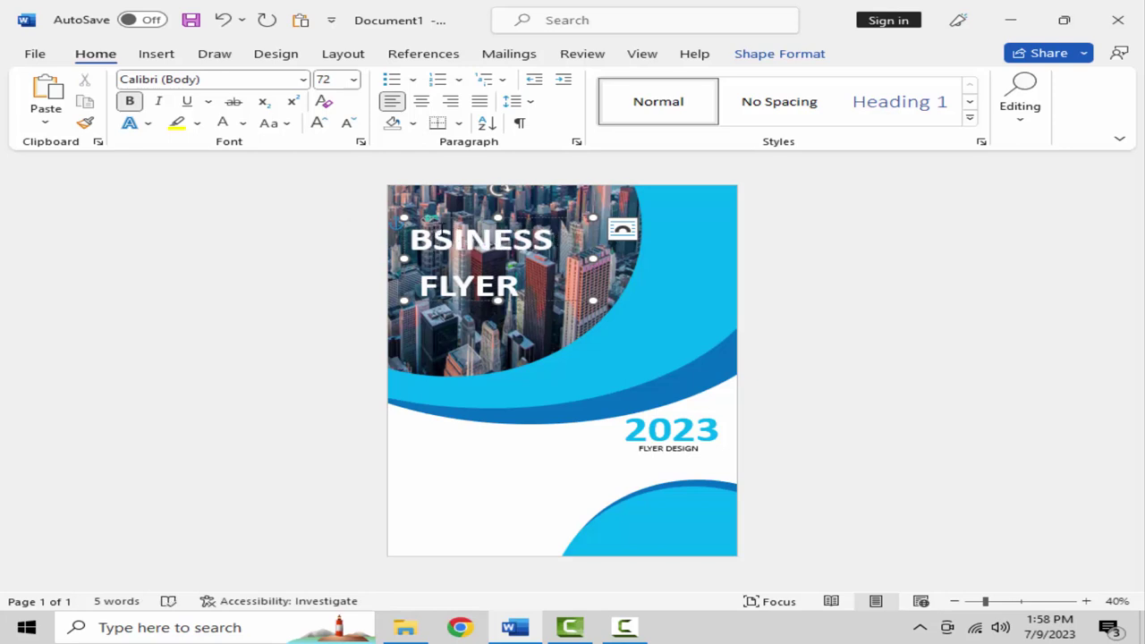
{"action": "type", "text": "U"}
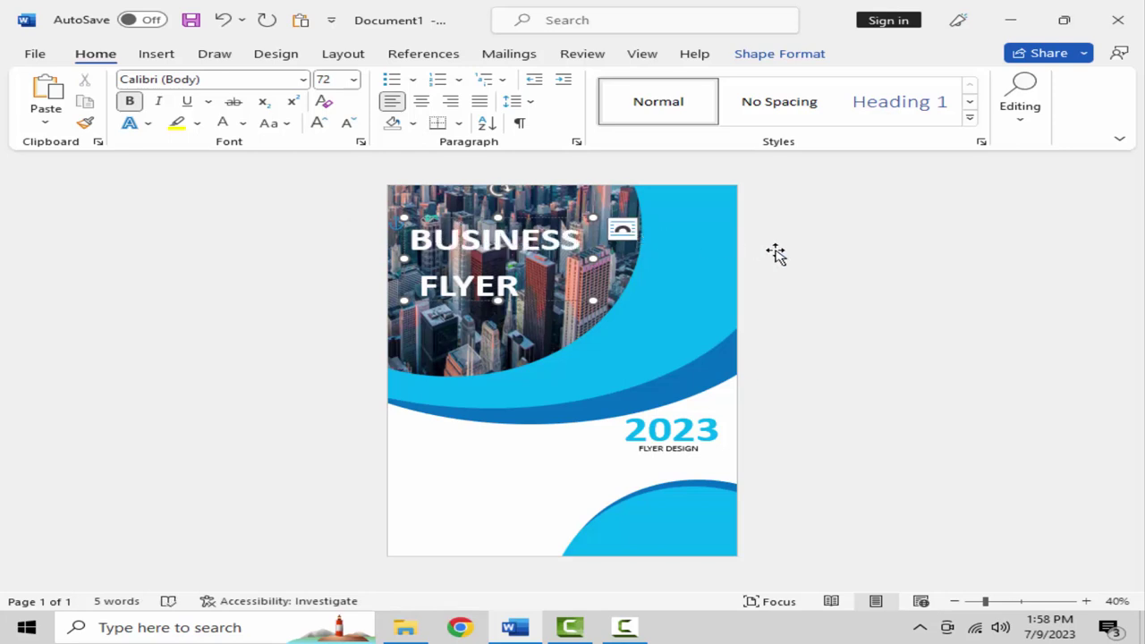
Step: Shift the BUSINESS FLYER box slightly left and nudge it up three times
{"action": "left_click", "coordinate": [777, 255]}
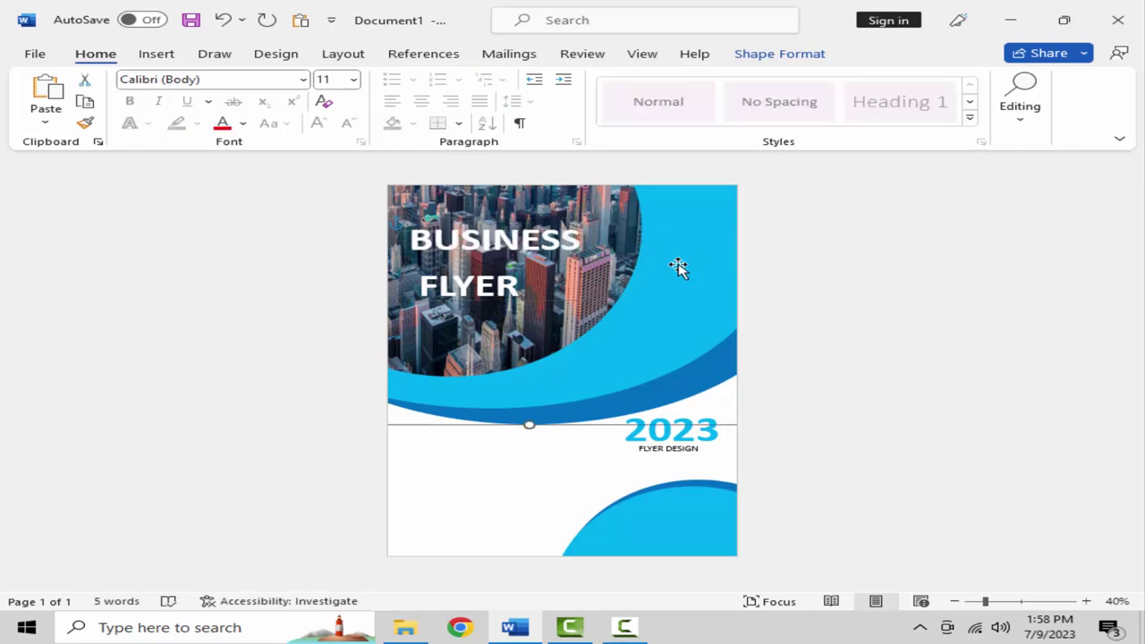
{"action": "left_click", "coordinate": [447, 234]}
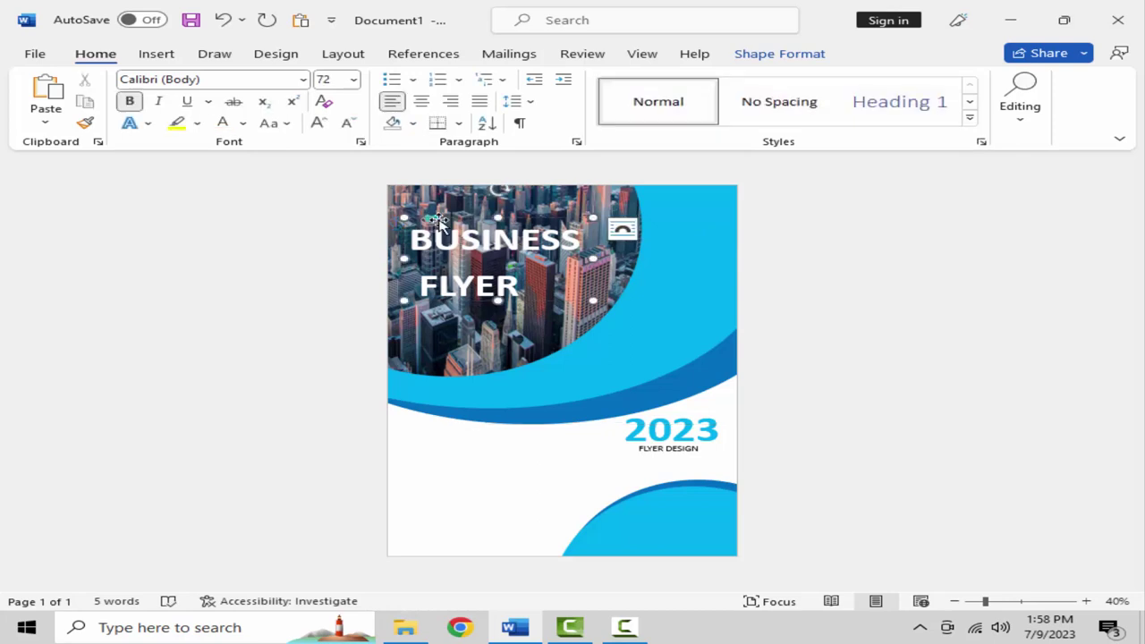
{"action": "left_click_drag", "start_coordinate": [438, 216], "coordinate": [429, 192]}
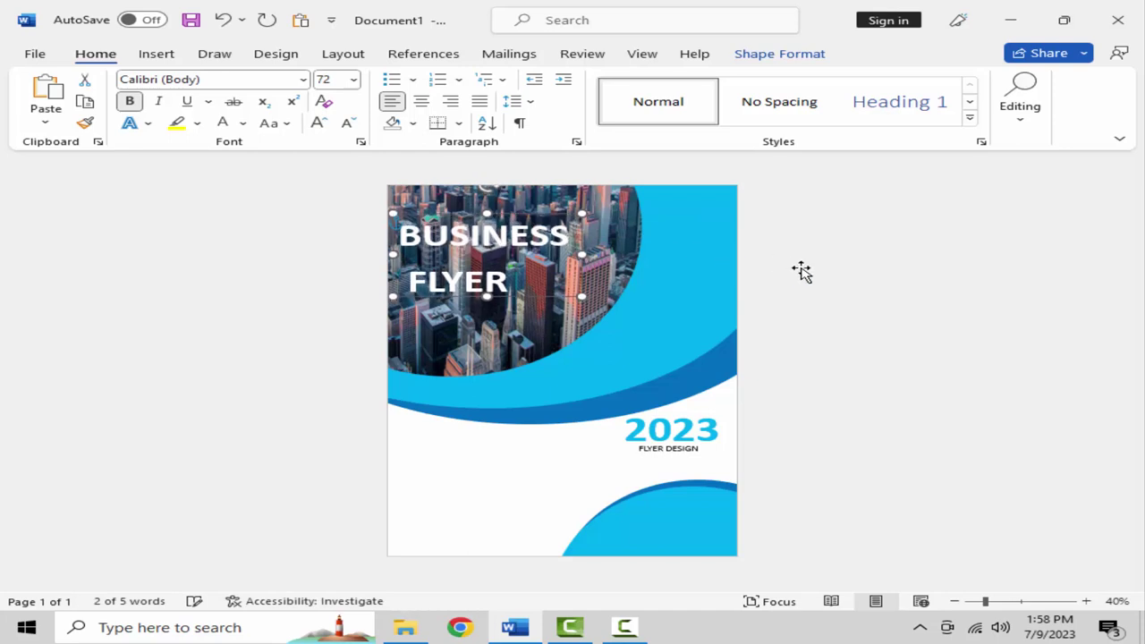
{"action": "key", "text": "Up"}
{"action": "key", "text": "Up"}
{"action": "key", "text": "Up"}
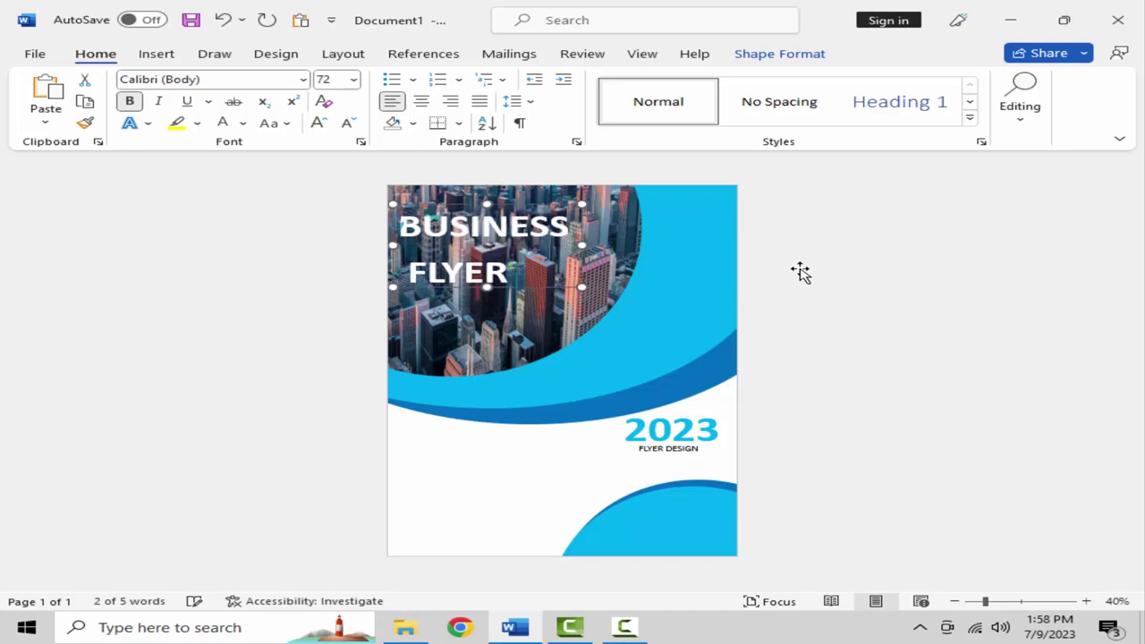
{"action": "key", "text": "Up"}
{"action": "key", "text": "Up"}
{"action": "key", "text": "Up"}
{"action": "key", "text": "Up"}
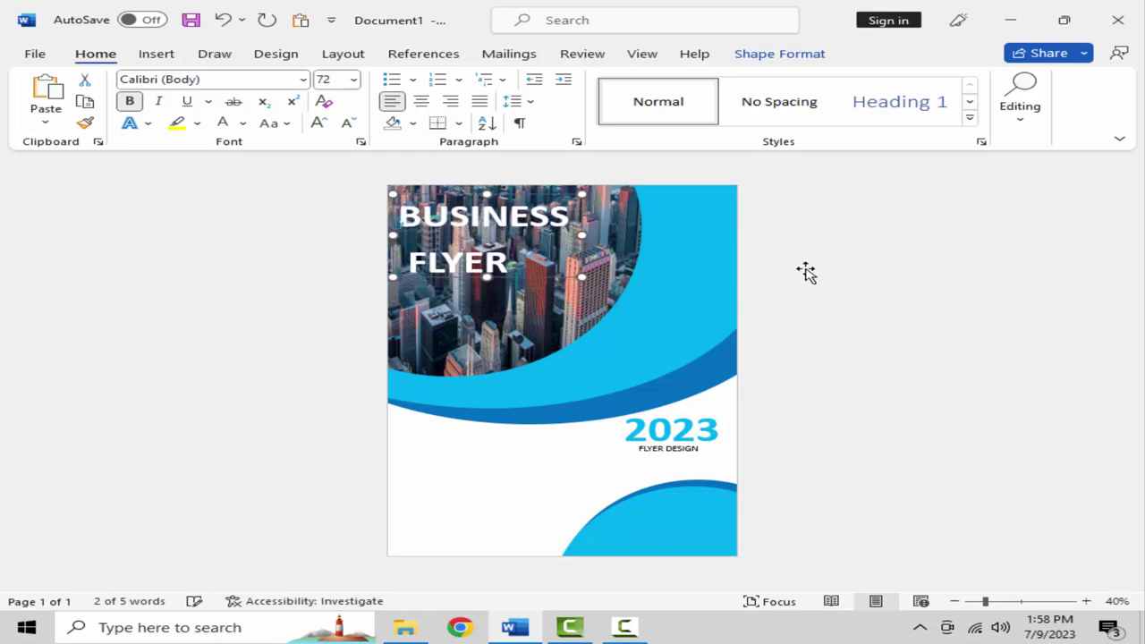
{"action": "key", "text": "Up"}
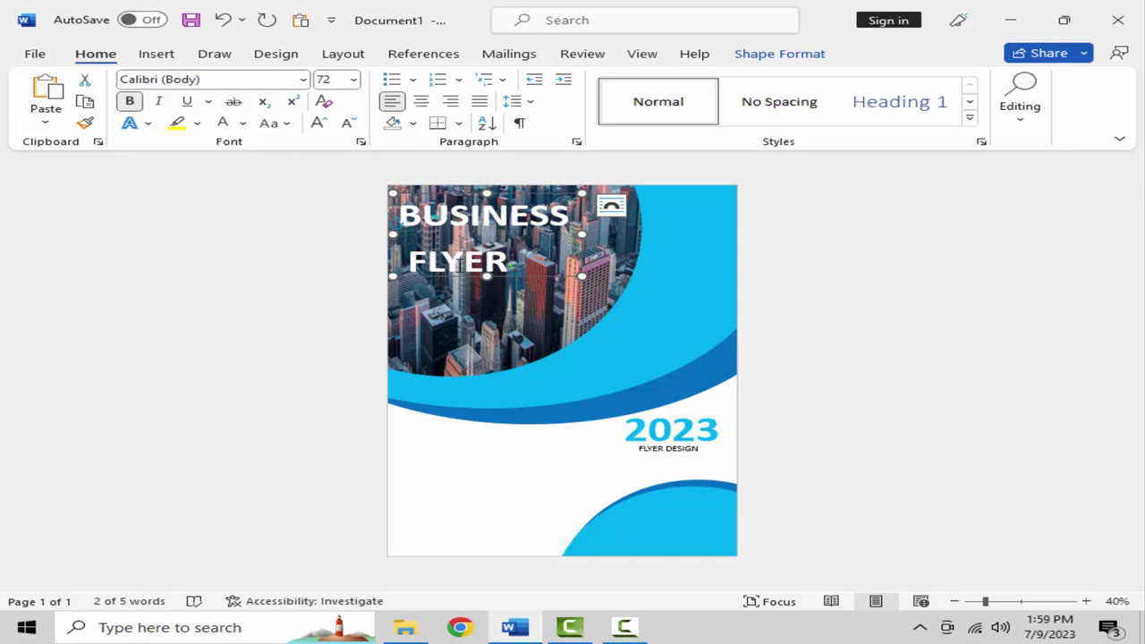
Step: Draw a small white-filled circle at the page's top right
{"action": "left_click", "coordinate": [147, 59]}
{"action": "left_click", "coordinate": [228, 80]}
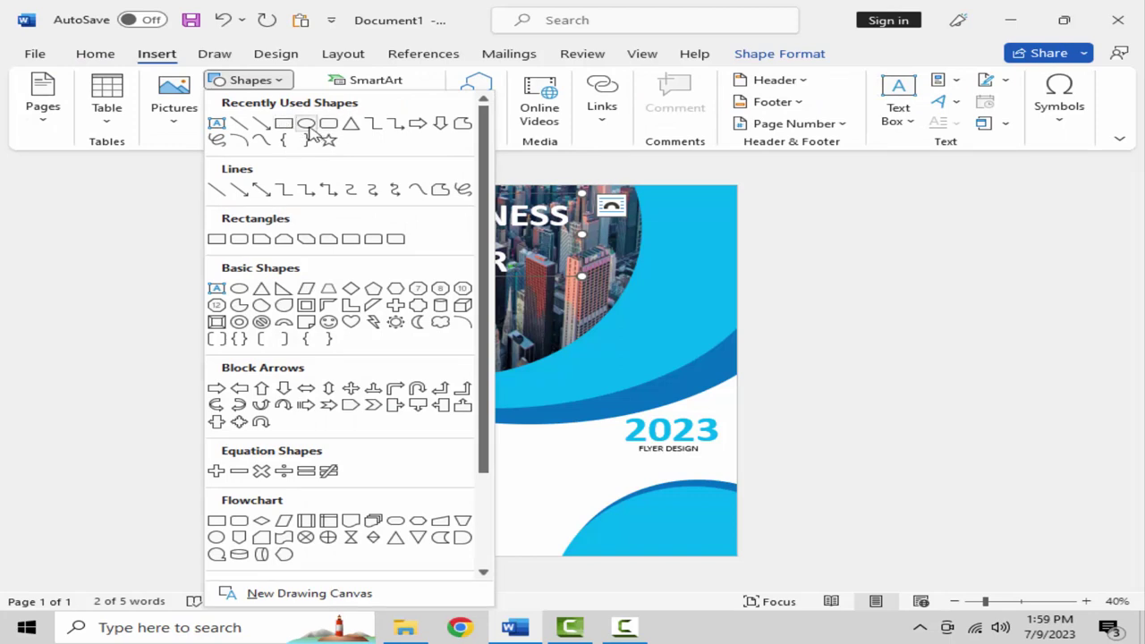
{"action": "left_click", "coordinate": [308, 125]}
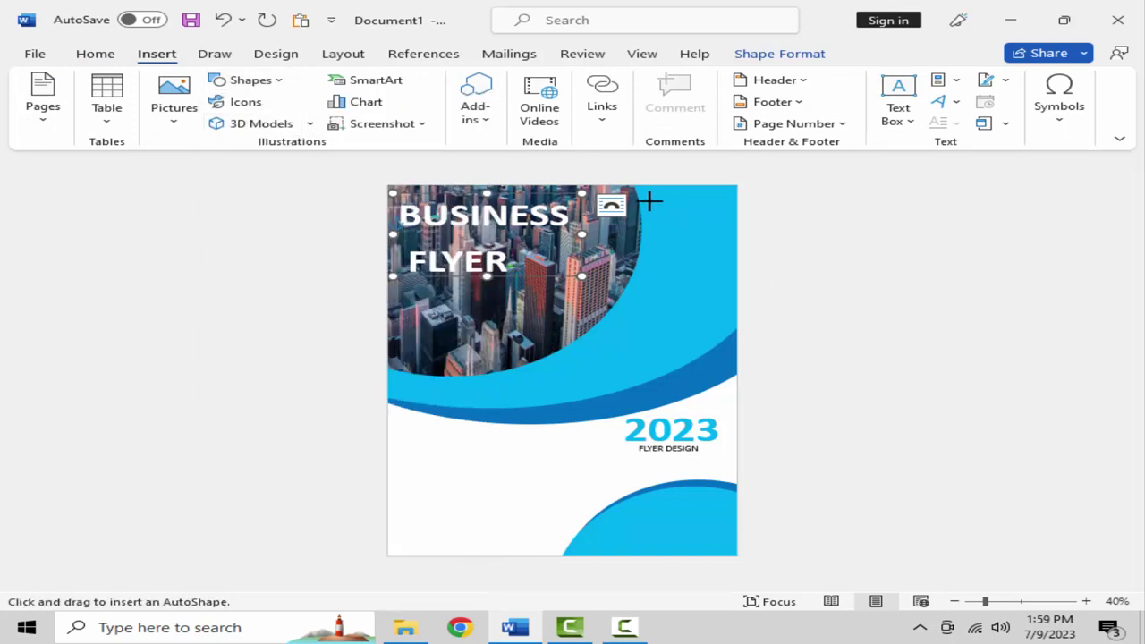
{"action": "left_click_drag", "start_coordinate": [647, 196], "coordinate": [664, 208]}
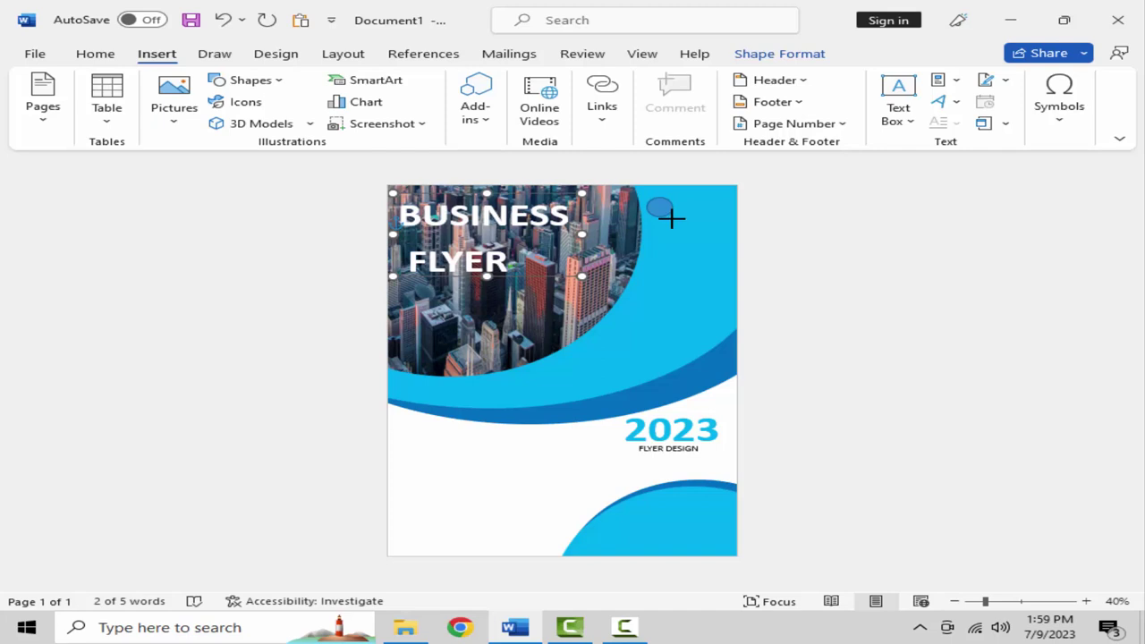
{"action": "left_click_drag", "start_coordinate": [671, 217], "coordinate": [672, 220]}
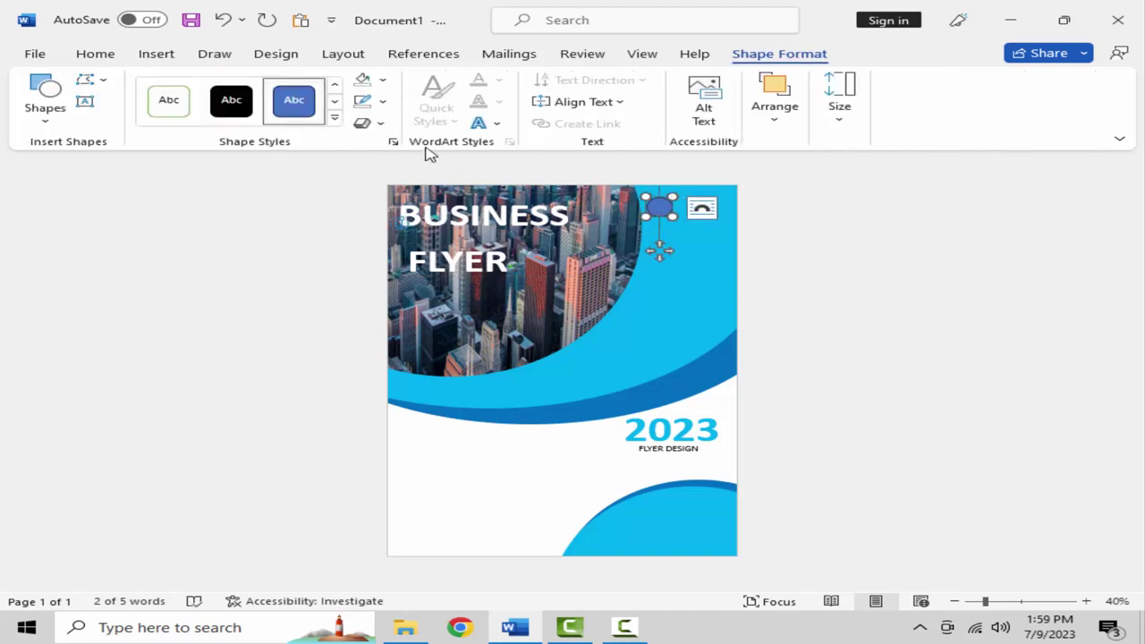
{"action": "left_click", "coordinate": [387, 81]}
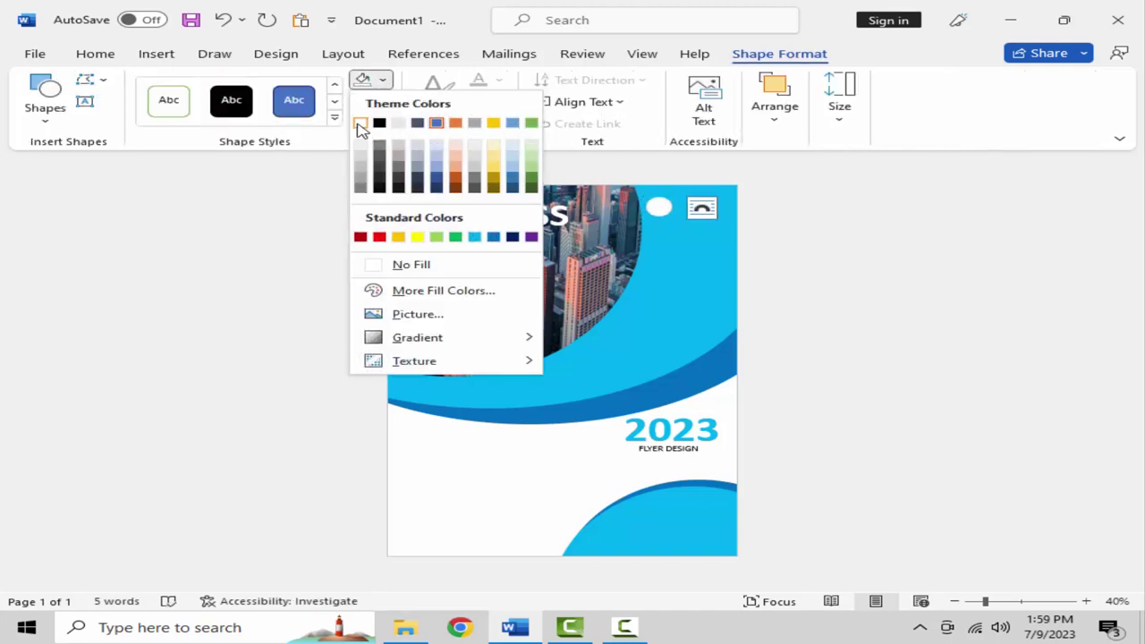
{"action": "left_click", "coordinate": [376, 120]}
{"action": "left_click_drag", "start_coordinate": [659, 206], "coordinate": [661, 220]}
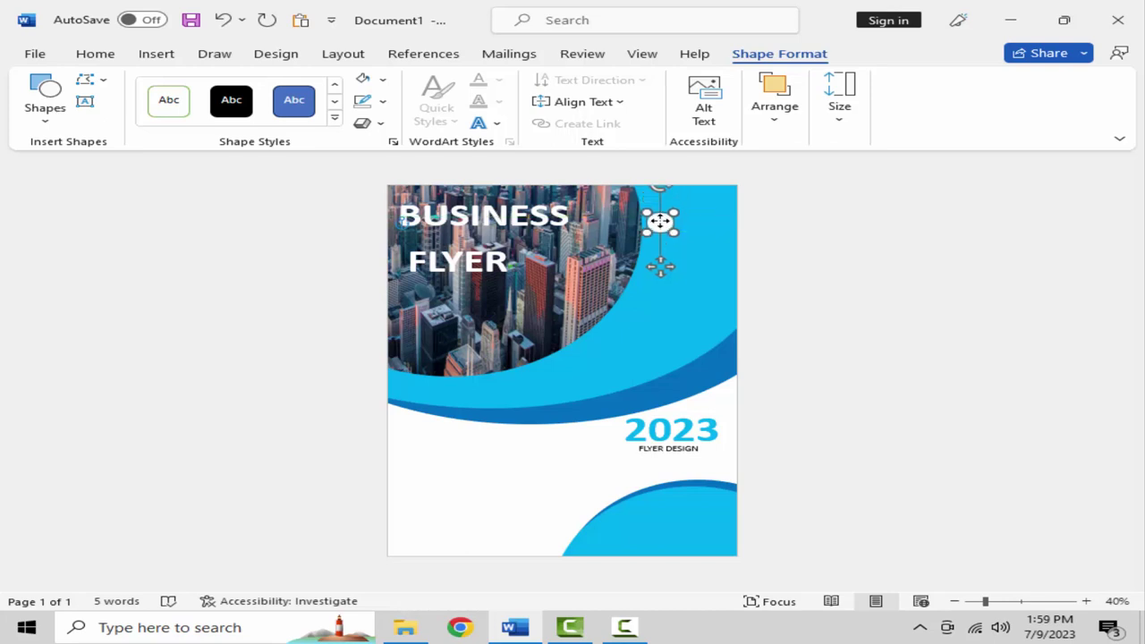
{"action": "left_click", "coordinate": [812, 248]}
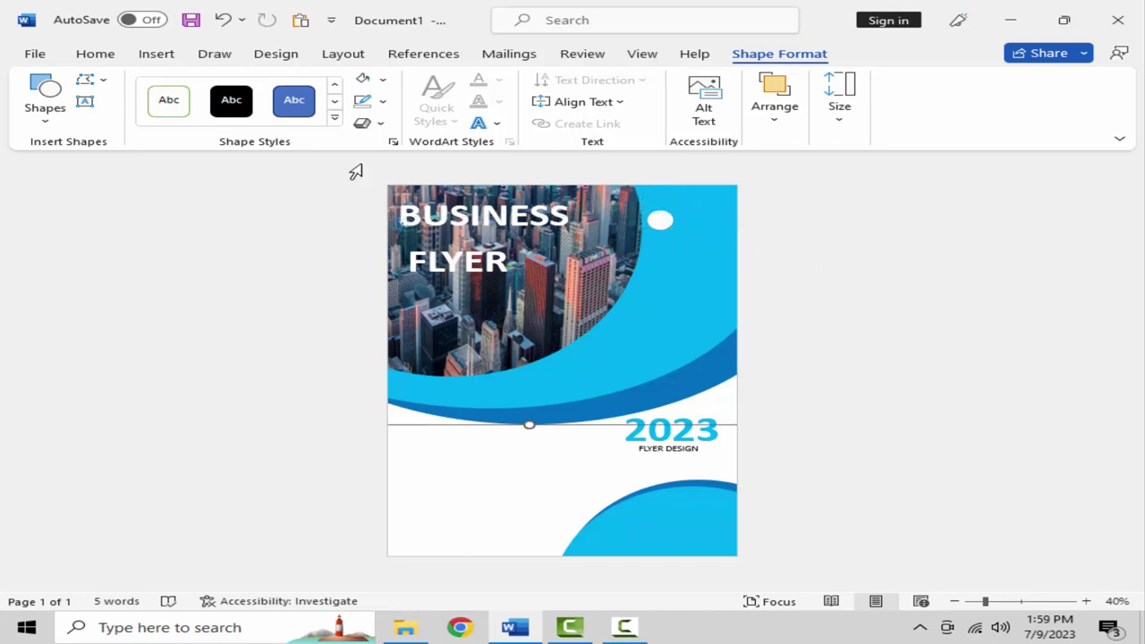
Step: Draw a transparent text box to the right of the white circle
{"action": "left_click", "coordinate": [152, 56]}
{"action": "left_click", "coordinate": [252, 80]}
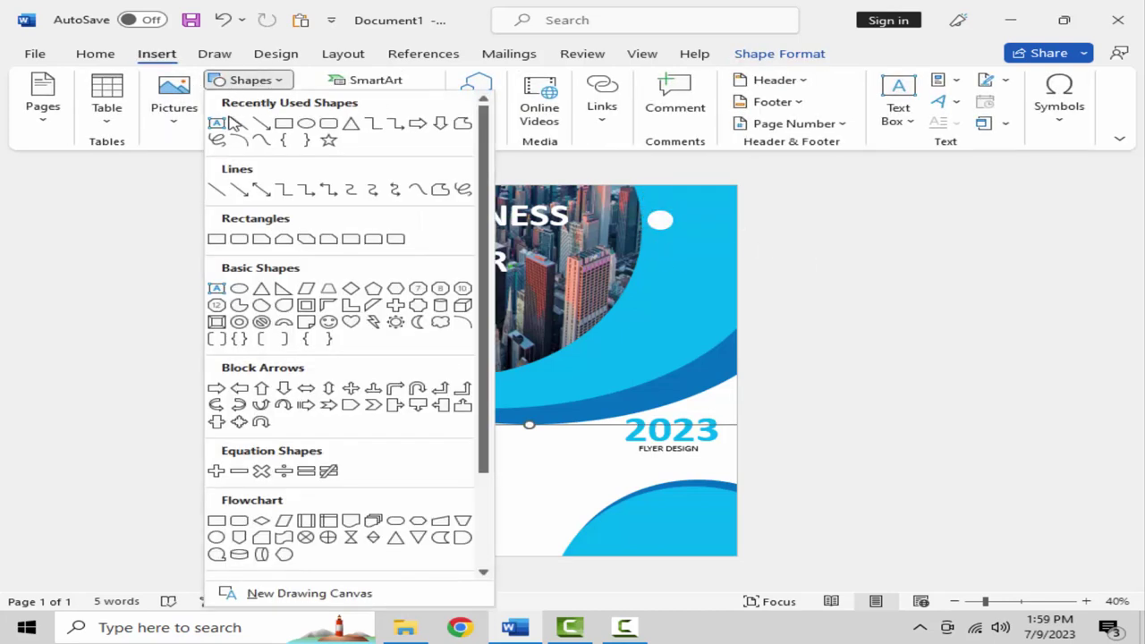
{"action": "left_click", "coordinate": [217, 124]}
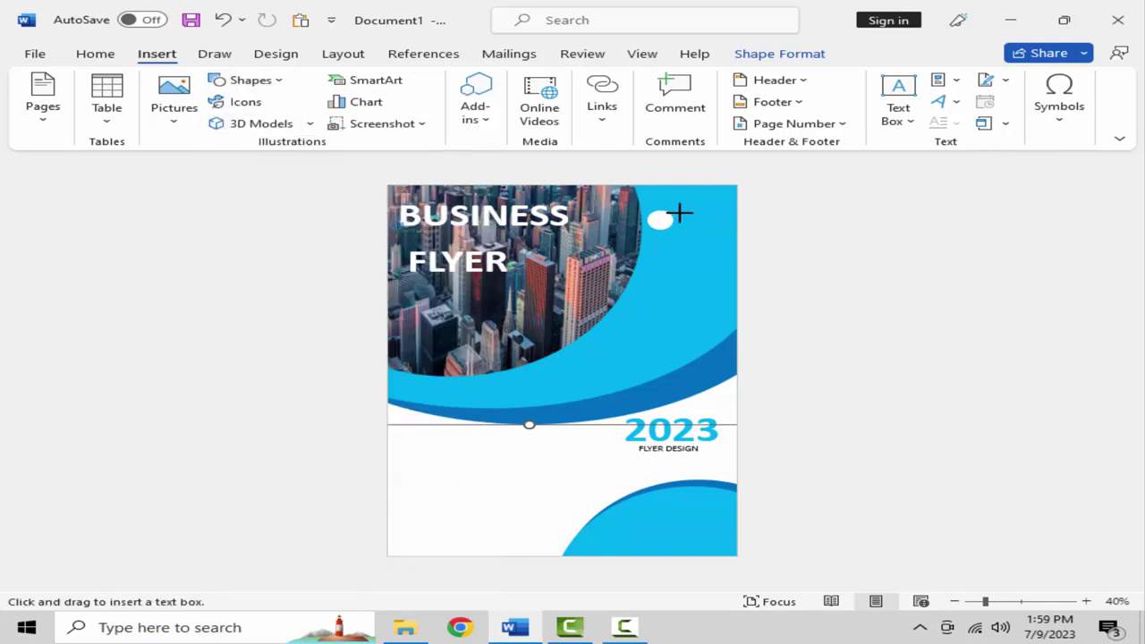
{"action": "left_click_drag", "start_coordinate": [659, 240], "coordinate": [724, 266]}
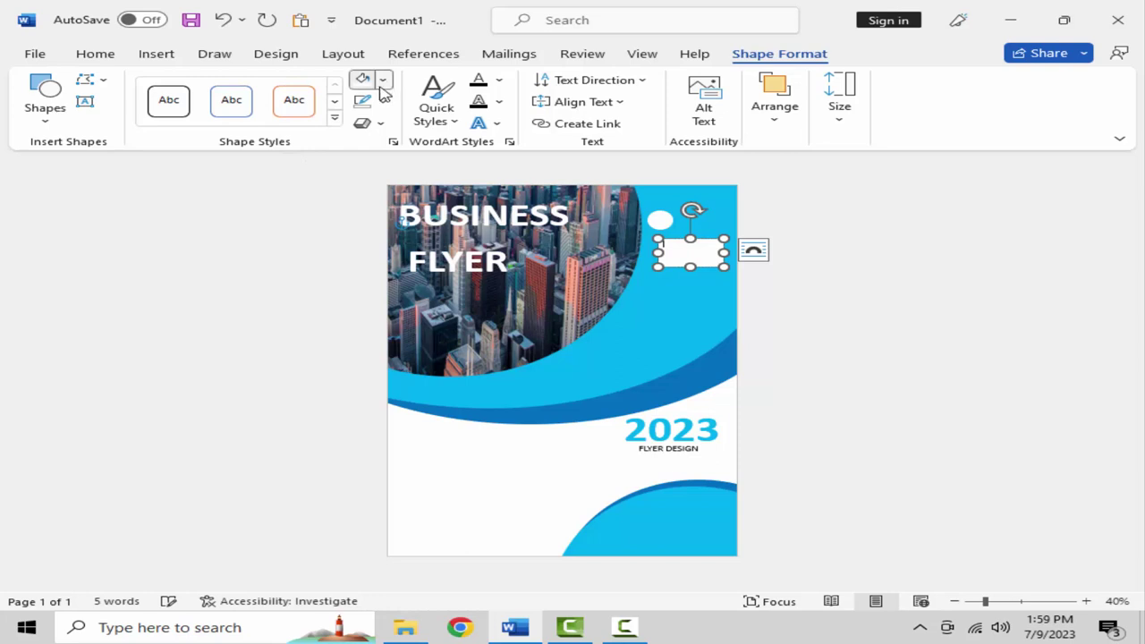
{"action": "left_click", "coordinate": [382, 79]}
{"action": "left_click", "coordinate": [380, 265]}
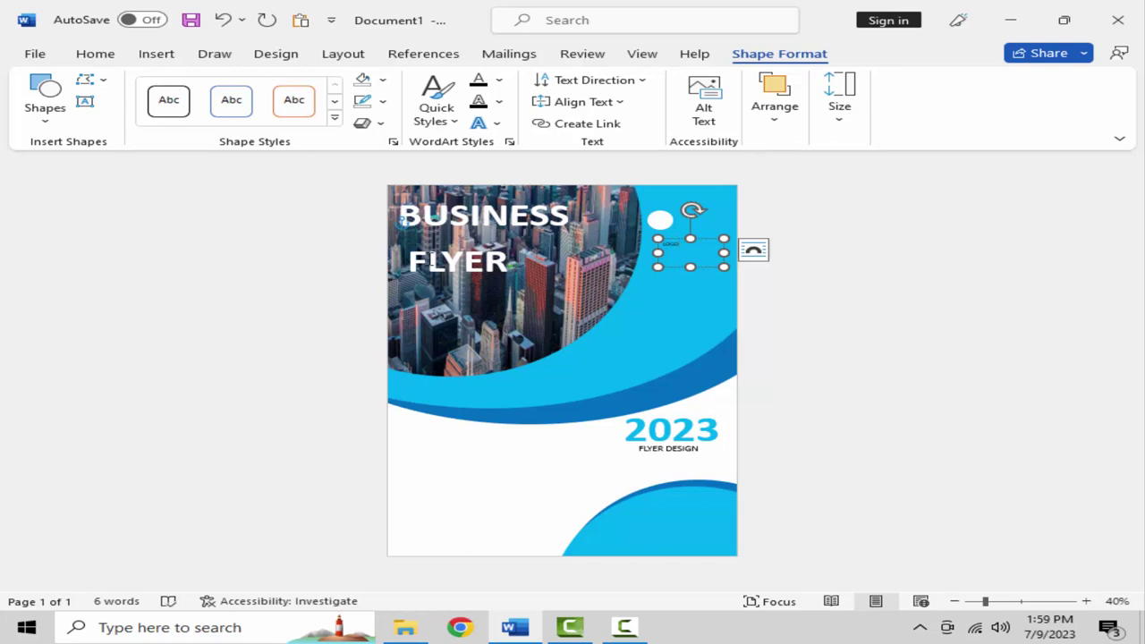
Step: Make the LOGO text bold at 24 pt
{"action": "left_click", "coordinate": [96, 54]}
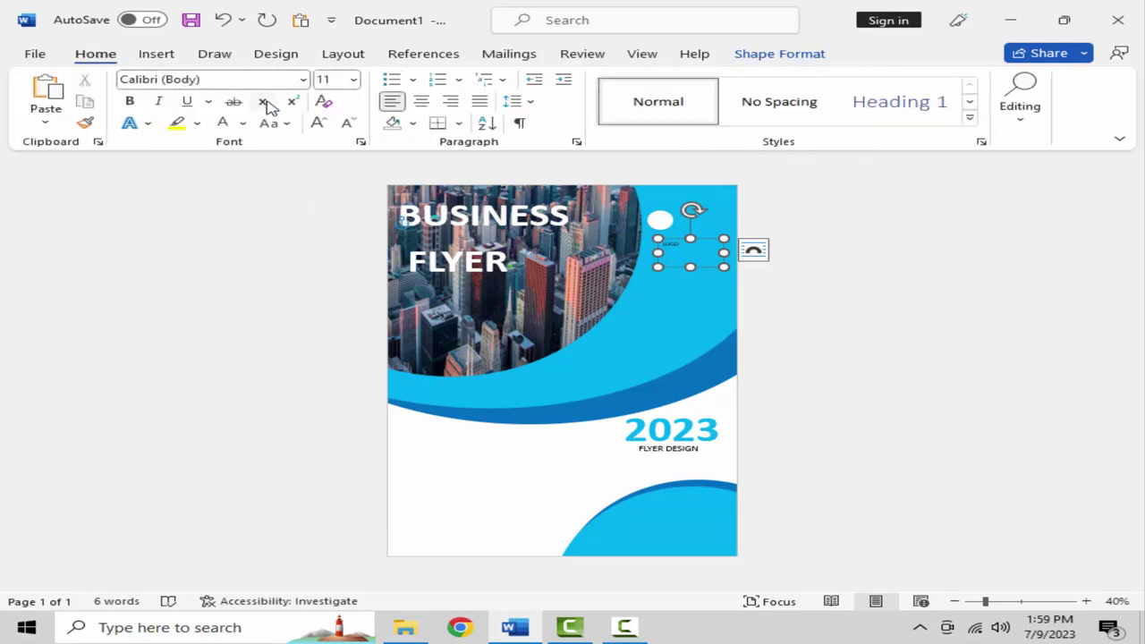
{"action": "left_click", "coordinate": [320, 125]}
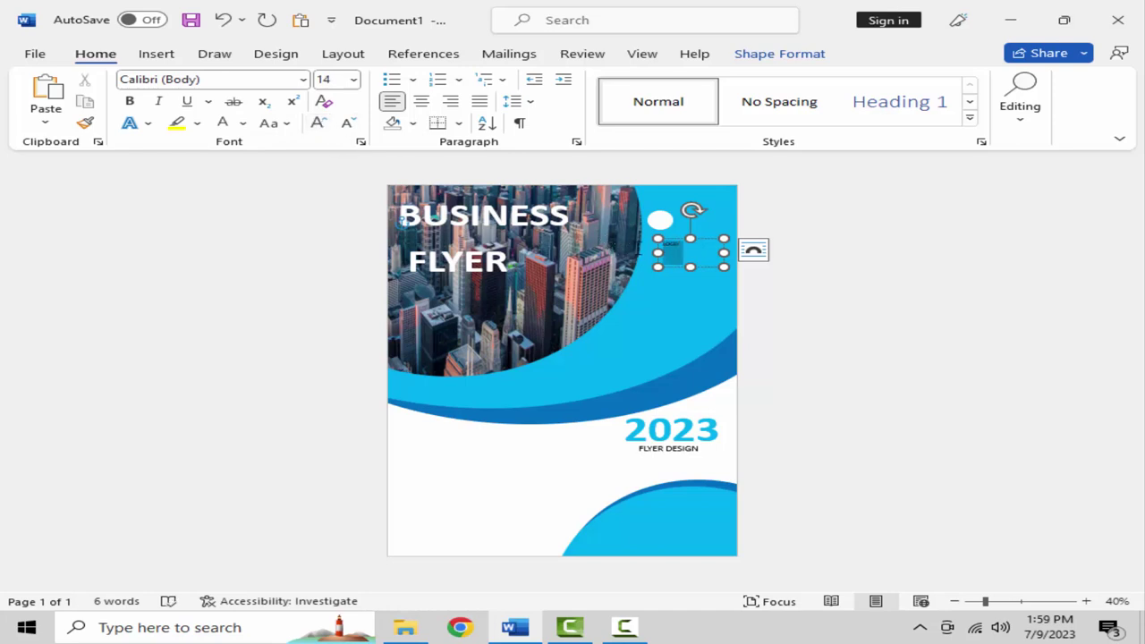
{"action": "left_click_drag", "start_coordinate": [673, 253], "coordinate": [358, 175]}
{"action": "left_click", "coordinate": [314, 125]}
{"action": "left_click", "coordinate": [314, 126]}
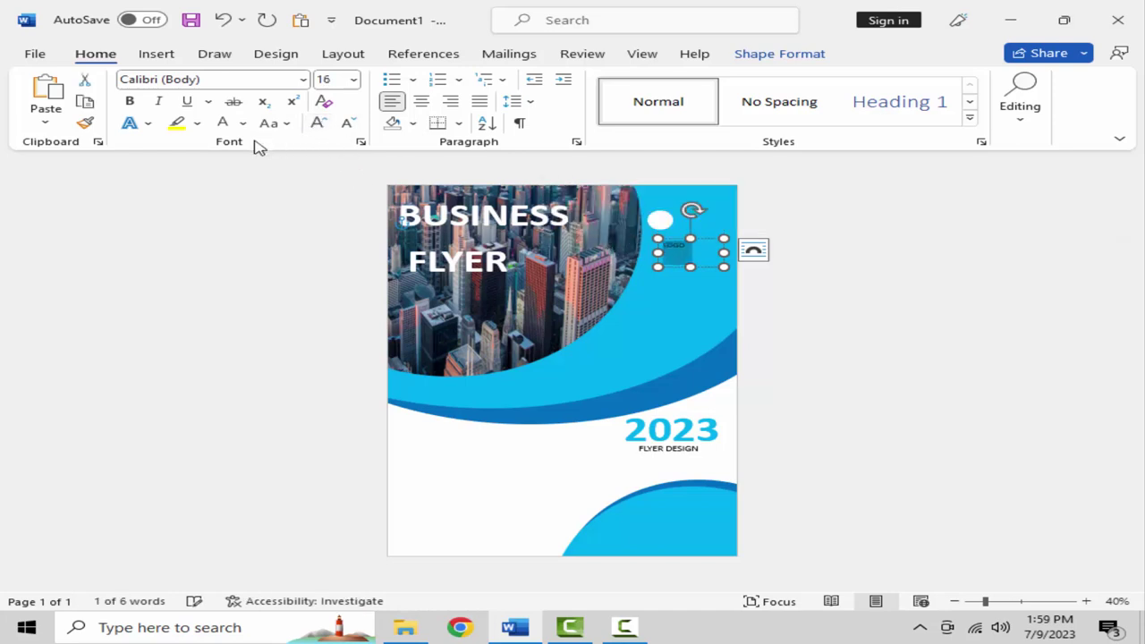
{"action": "left_click", "coordinate": [329, 129]}
{"action": "left_click", "coordinate": [329, 130]}
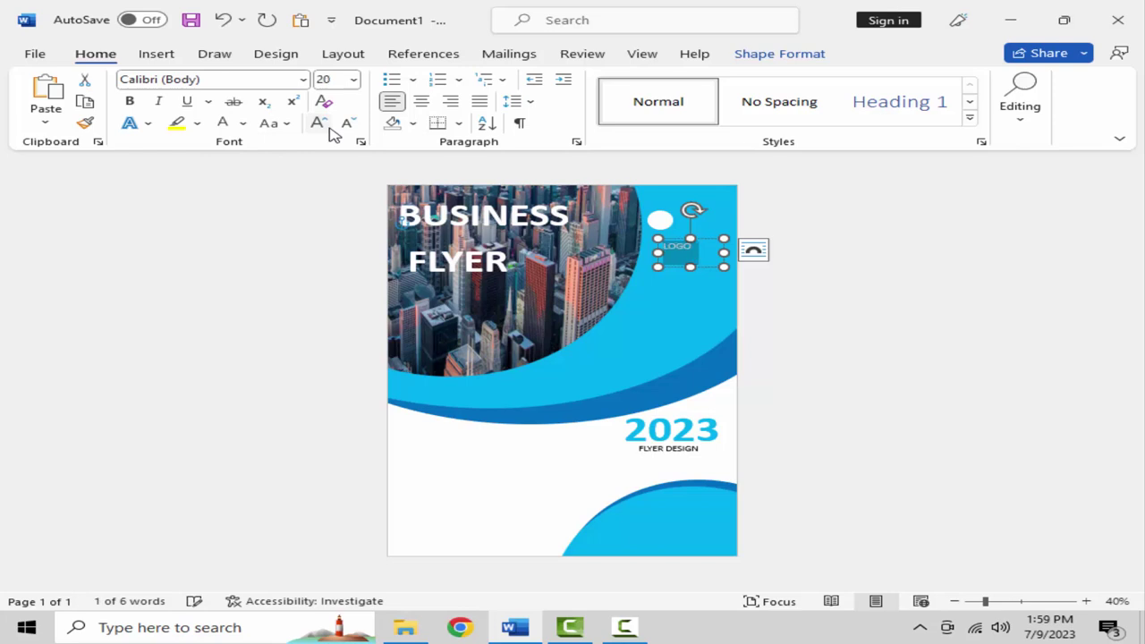
{"action": "left_click", "coordinate": [328, 131]}
{"action": "left_click", "coordinate": [328, 131]}
{"action": "left_click", "coordinate": [132, 103]}
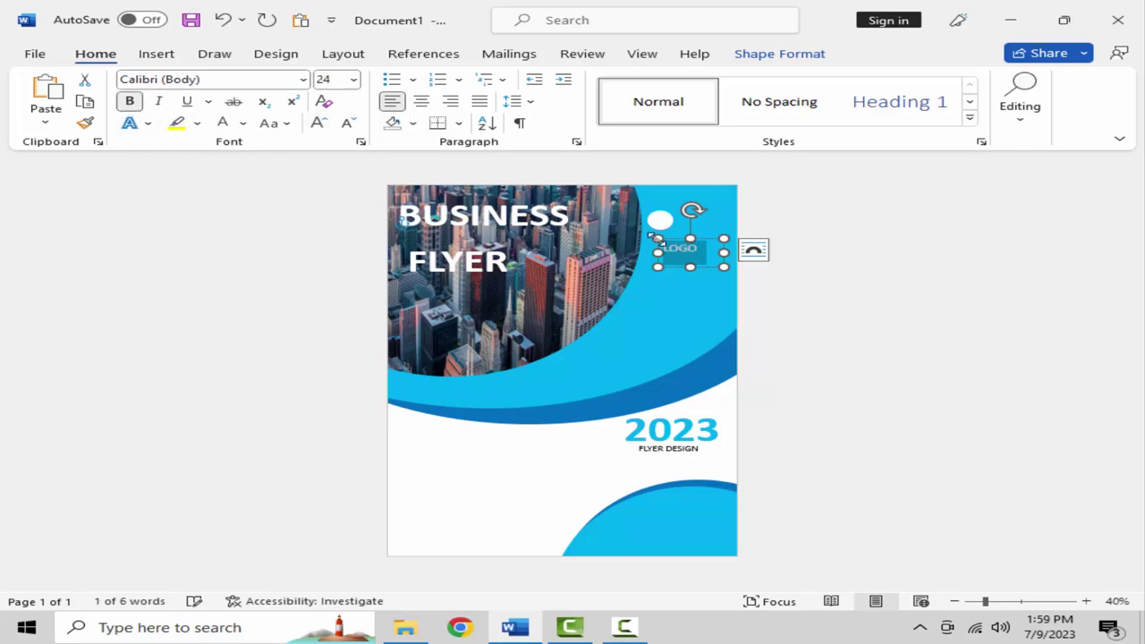
Step: Raise the LOGO label beside the circle and enlarge it to 36 pt
{"action": "left_click_drag", "start_coordinate": [676, 244], "coordinate": [691, 201]}
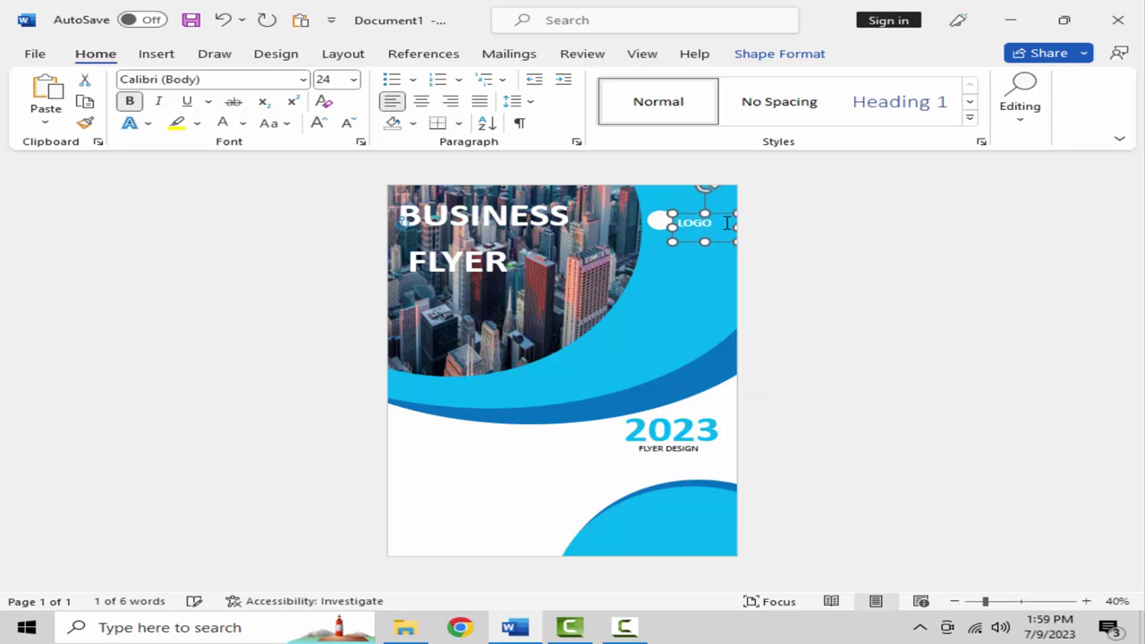
{"action": "double_click", "coordinate": [694, 221]}
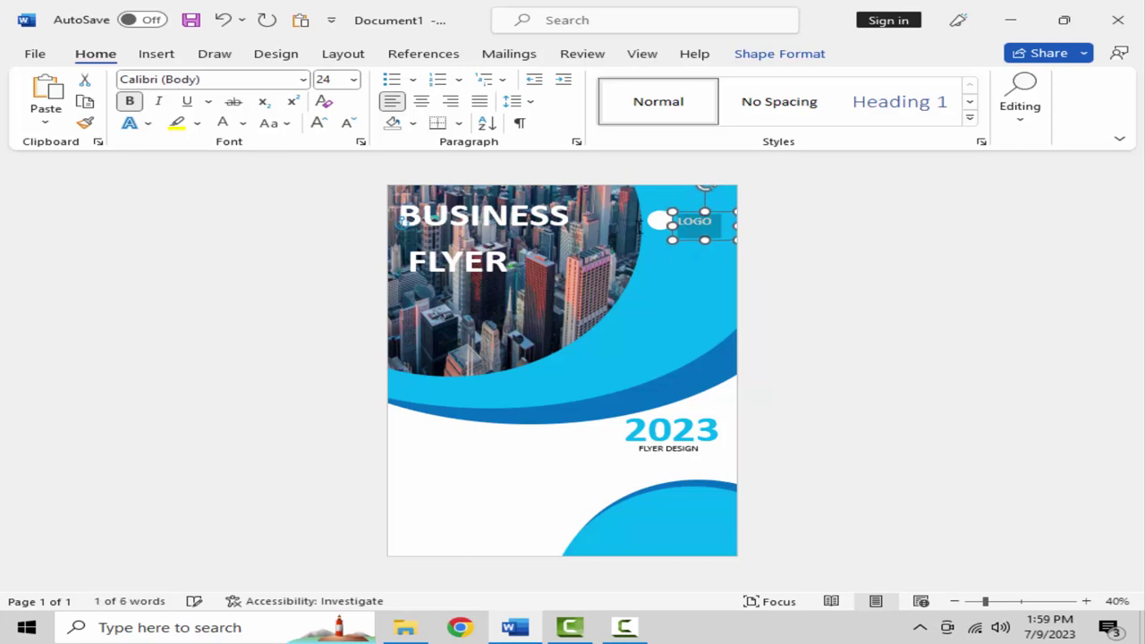
{"action": "left_click", "coordinate": [319, 123]}
{"action": "left_click", "coordinate": [320, 124]}
{"action": "left_click", "coordinate": [319, 124]}
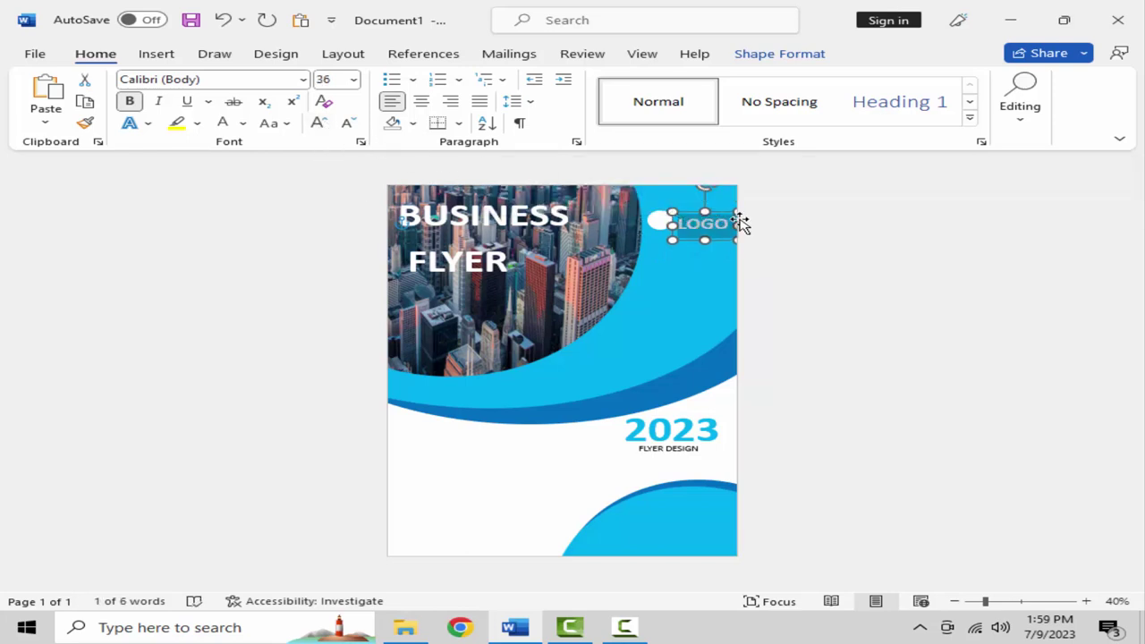
{"action": "left_click_drag", "start_coordinate": [693, 216], "coordinate": [694, 212]}
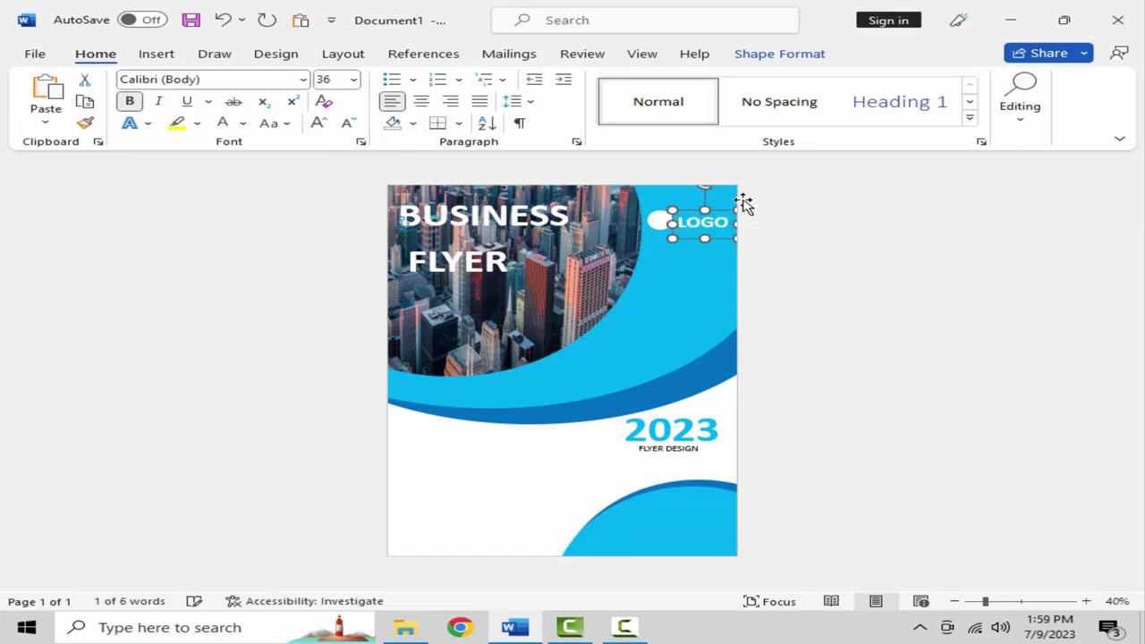
{"action": "left_click", "coordinate": [853, 300]}
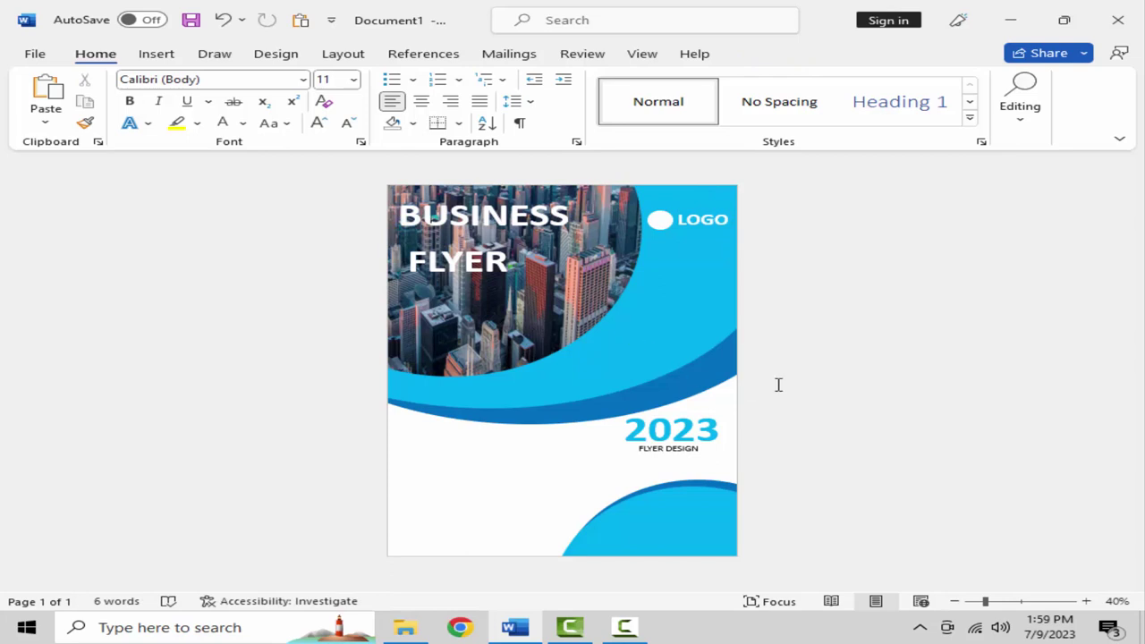
Step: Copy the 2023 text box and paste it keeping source formatting
{"action": "left_click", "coordinate": [145, 56]}
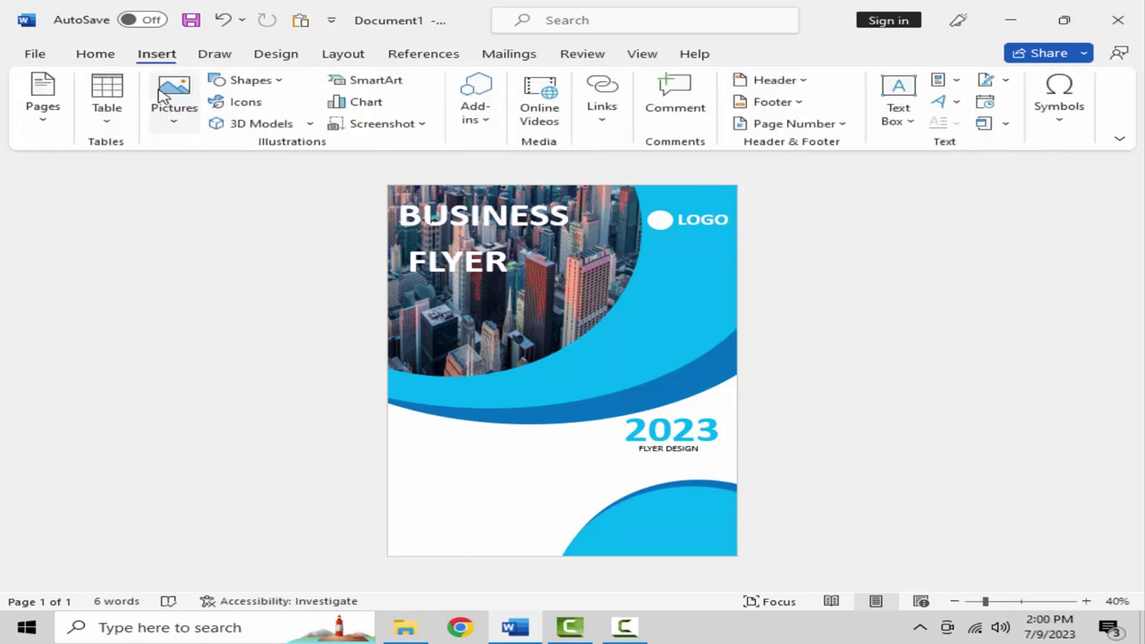
{"action": "left_click", "coordinate": [246, 80]}
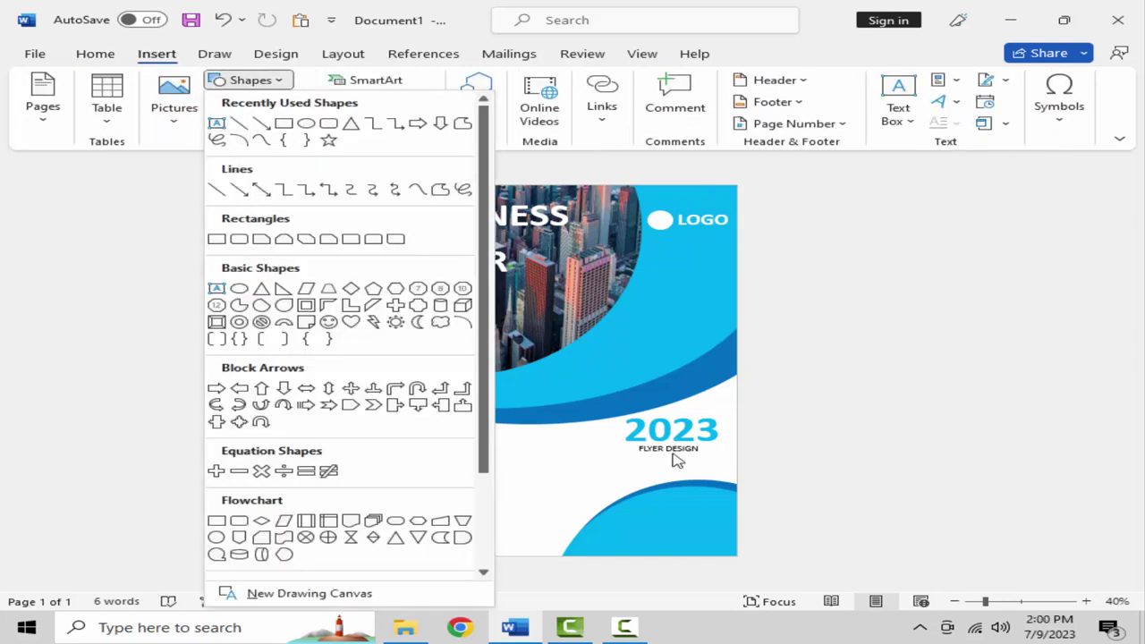
{"action": "left_click", "coordinate": [861, 383]}
{"action": "left_click", "coordinate": [669, 426]}
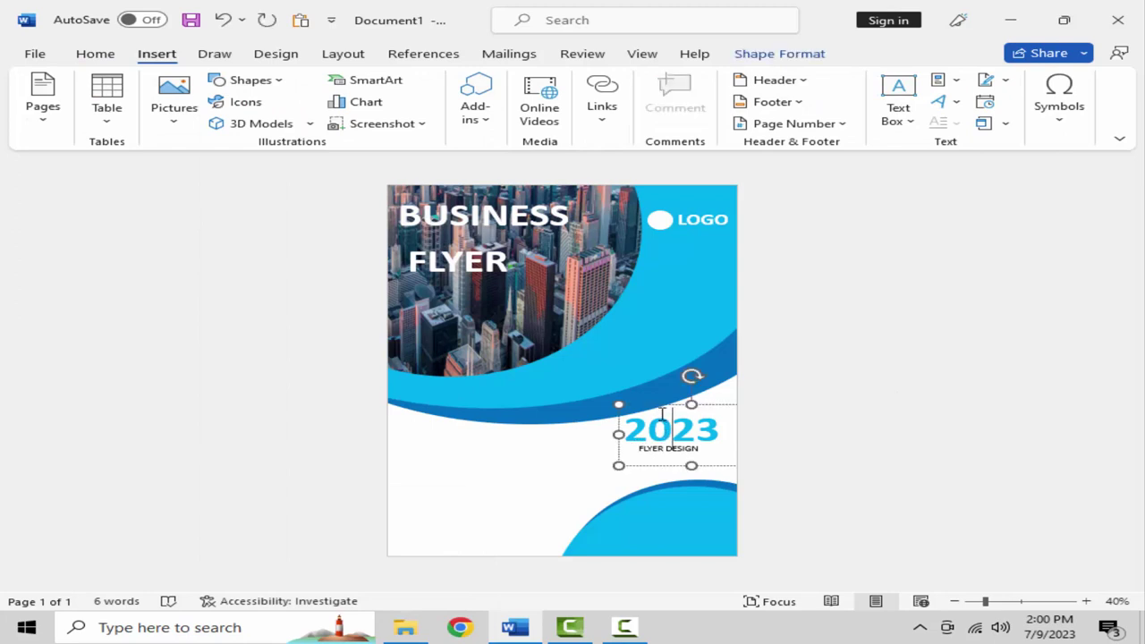
{"action": "right_click", "coordinate": [669, 406]}
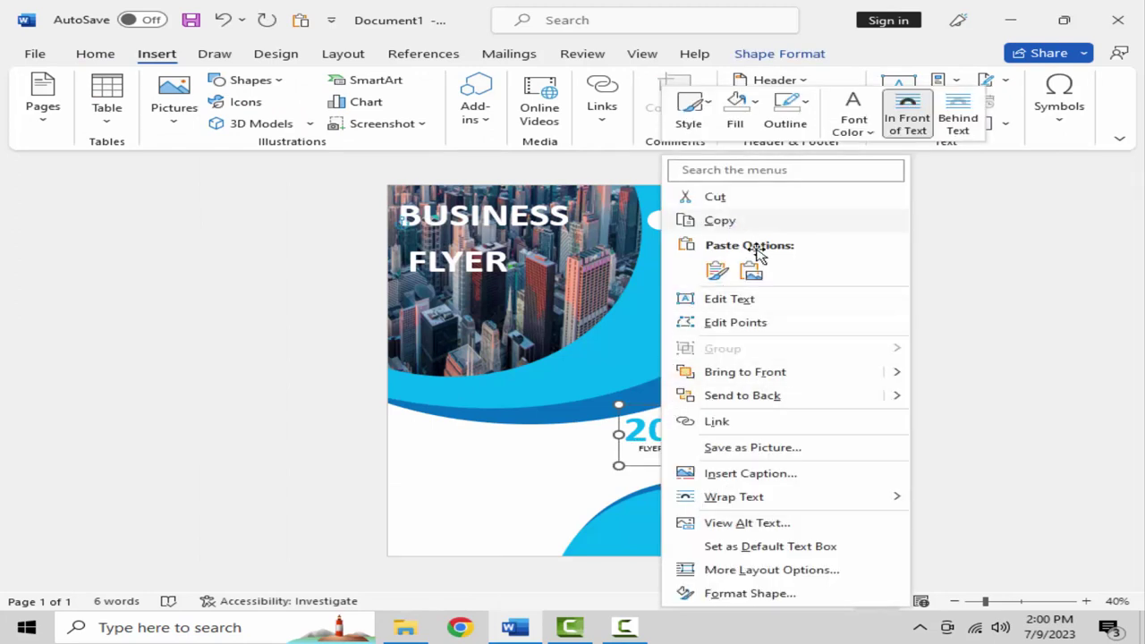
{"action": "left_click", "coordinate": [884, 361]}
{"action": "right_click", "coordinate": [867, 454]}
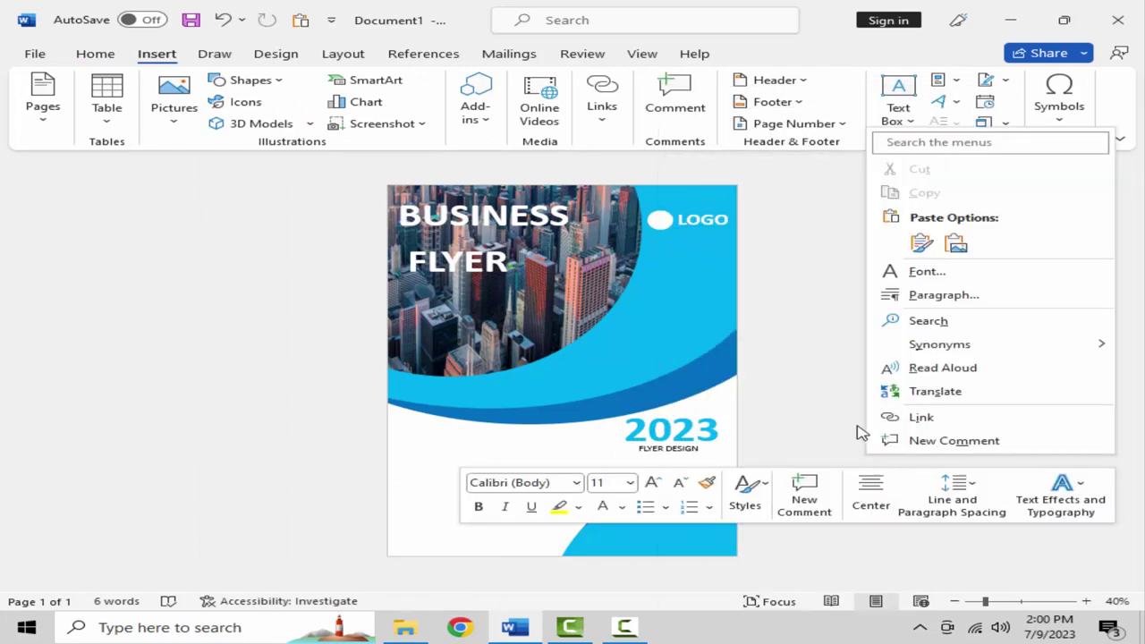
{"action": "left_click", "coordinate": [917, 244]}
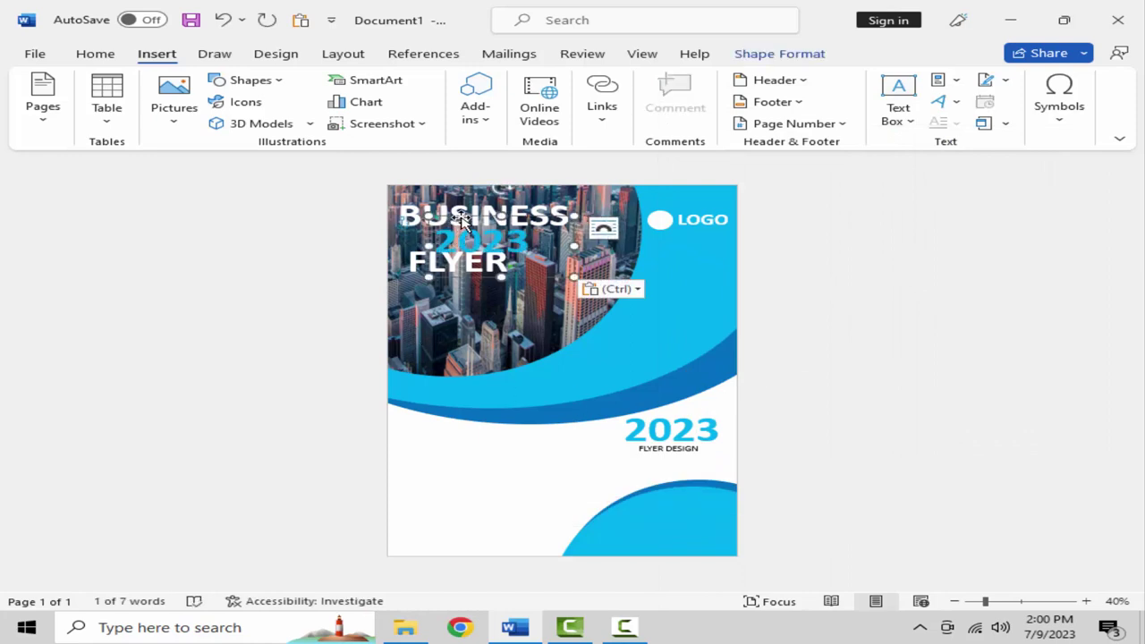
Step: Move the copy below the blue curve on the left and replace 2023 with the headline text
{"action": "left_click_drag", "start_coordinate": [464, 221], "coordinate": [432, 414]}
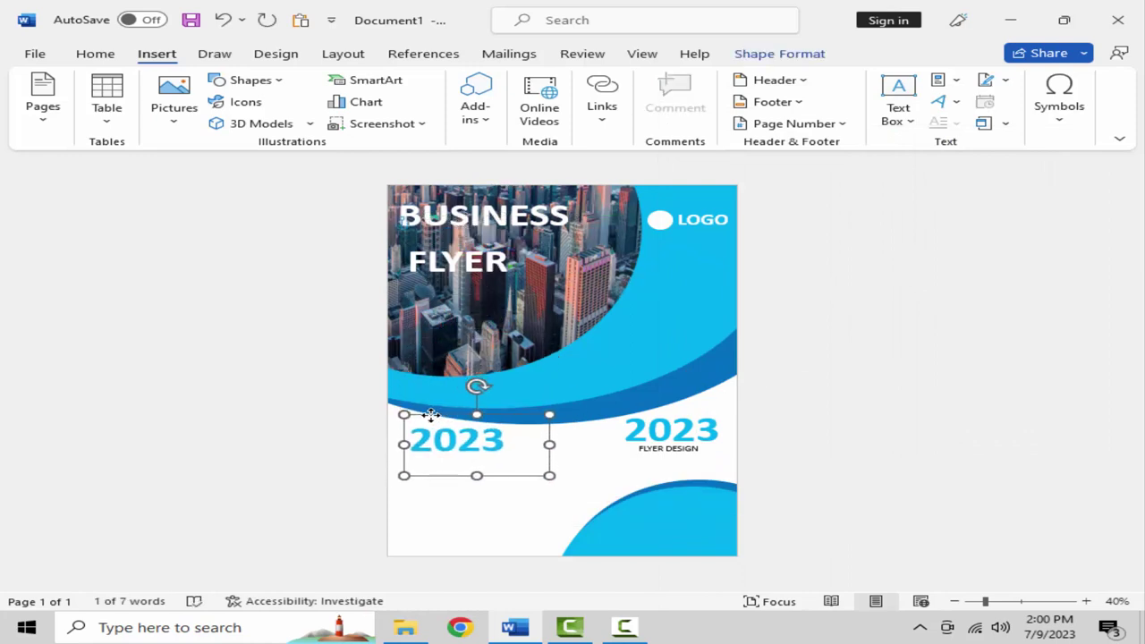
{"action": "left_click_drag", "start_coordinate": [504, 453], "coordinate": [392, 436]}
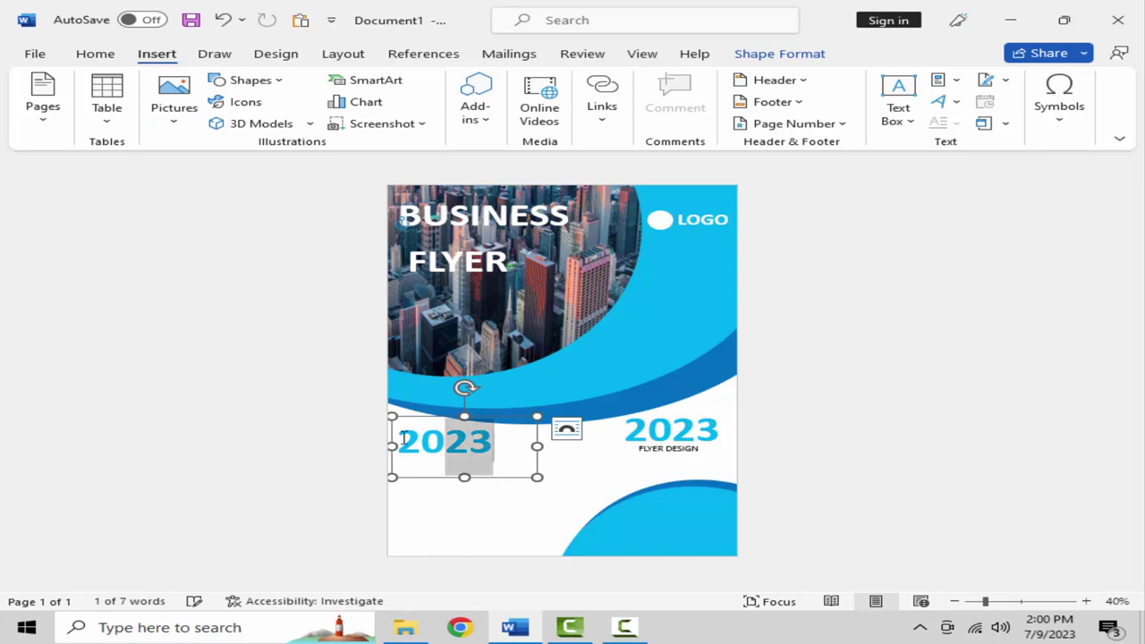
{"action": "type", "text": "HE"}
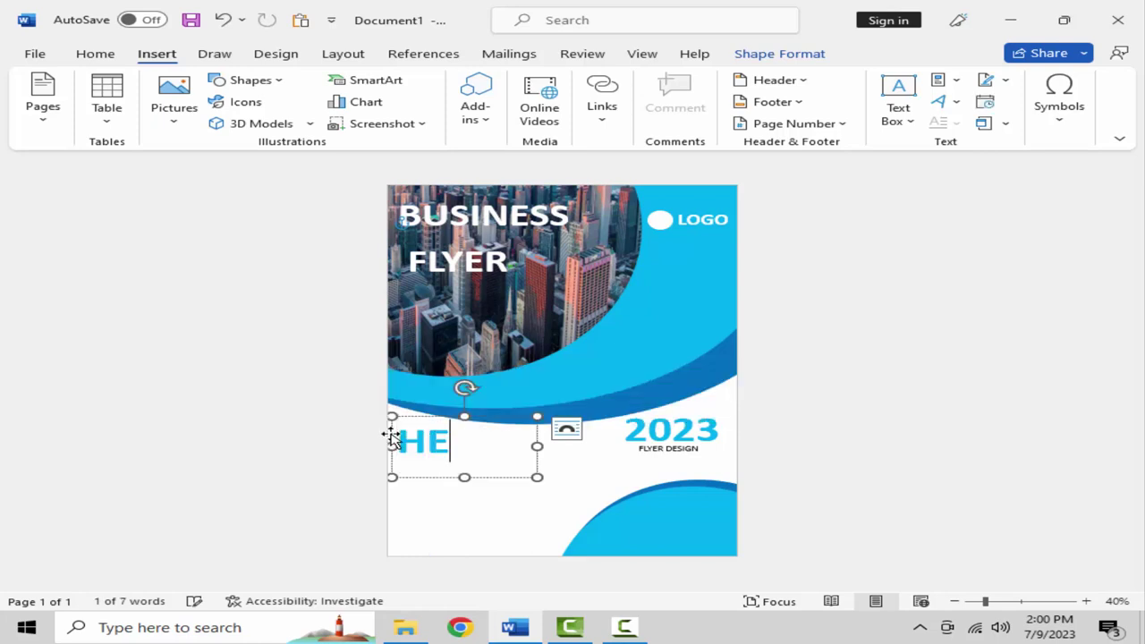
{"action": "type", "text": "AD"}
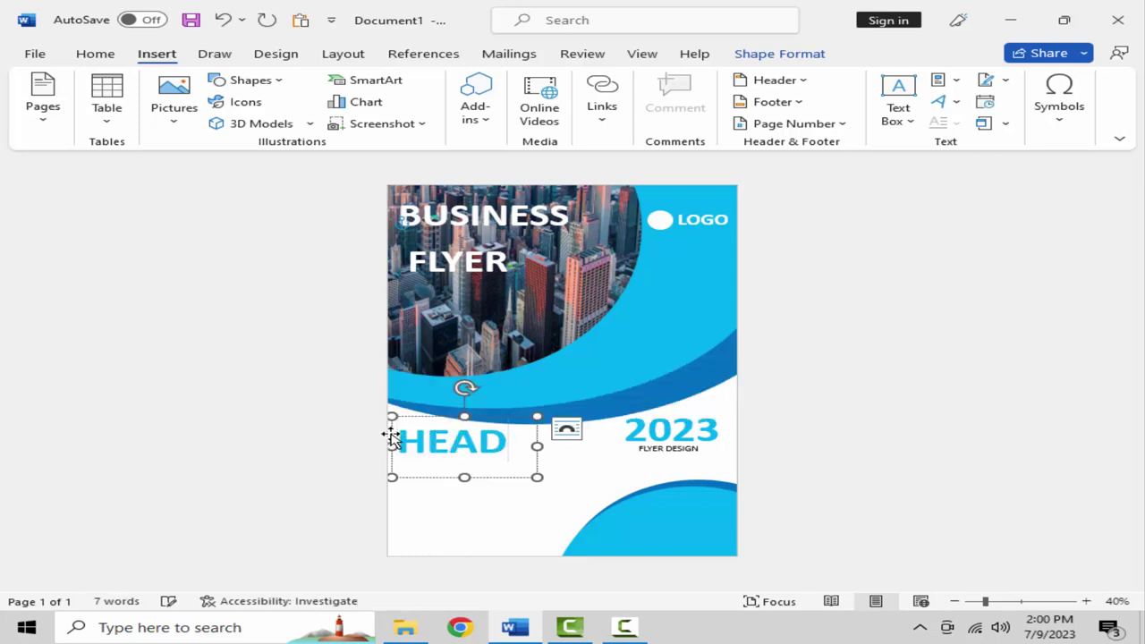
{"action": "type", "text": "L"}
{"action": "mouse_move", "coordinate": [536, 477]}
{"action": "left_mouse_down"}
{"action": "mouse_move", "coordinate": [577, 503]}
{"action": "mouse_move", "coordinate": [373, 427]}
{"action": "left_mouse_up"}
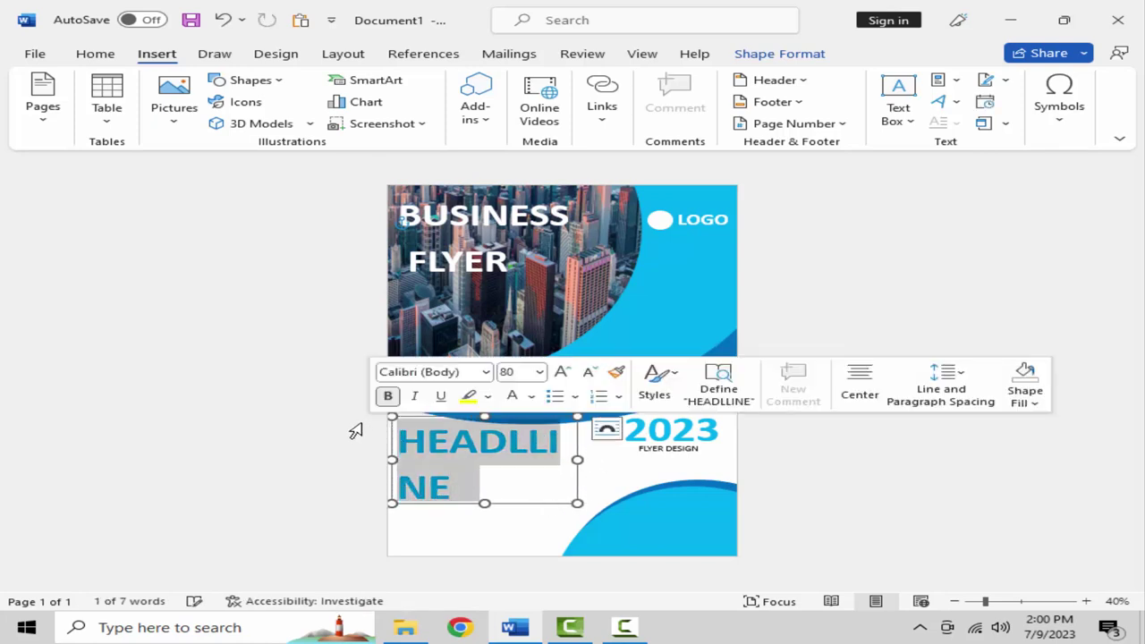
Step: Set the headline to 72 pt, widen its box, and fix the spelling to HEADLINE
{"action": "left_click", "coordinate": [95, 56]}
{"action": "left_click", "coordinate": [347, 123]}
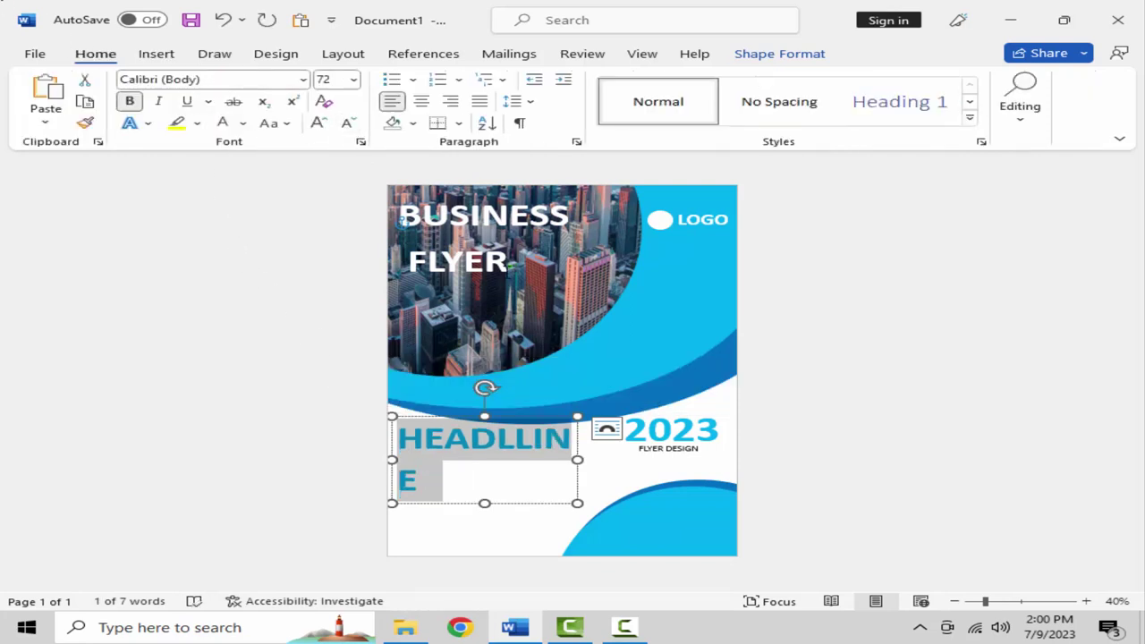
{"action": "left_click_drag", "start_coordinate": [603, 510], "coordinate": [612, 512]}
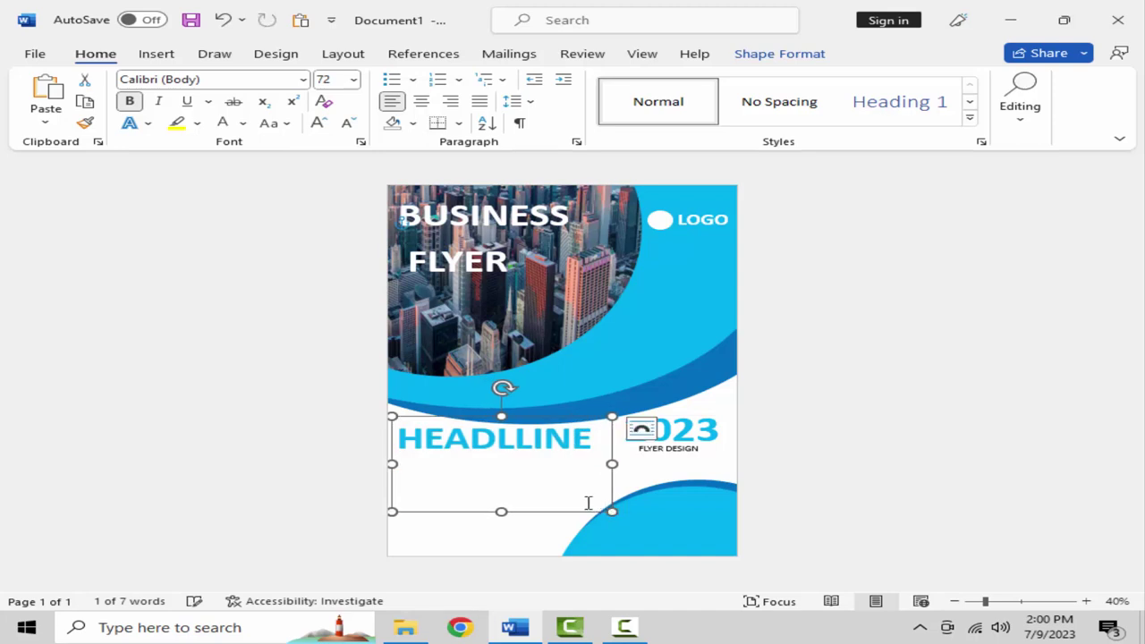
{"action": "left_click", "coordinate": [544, 444]}
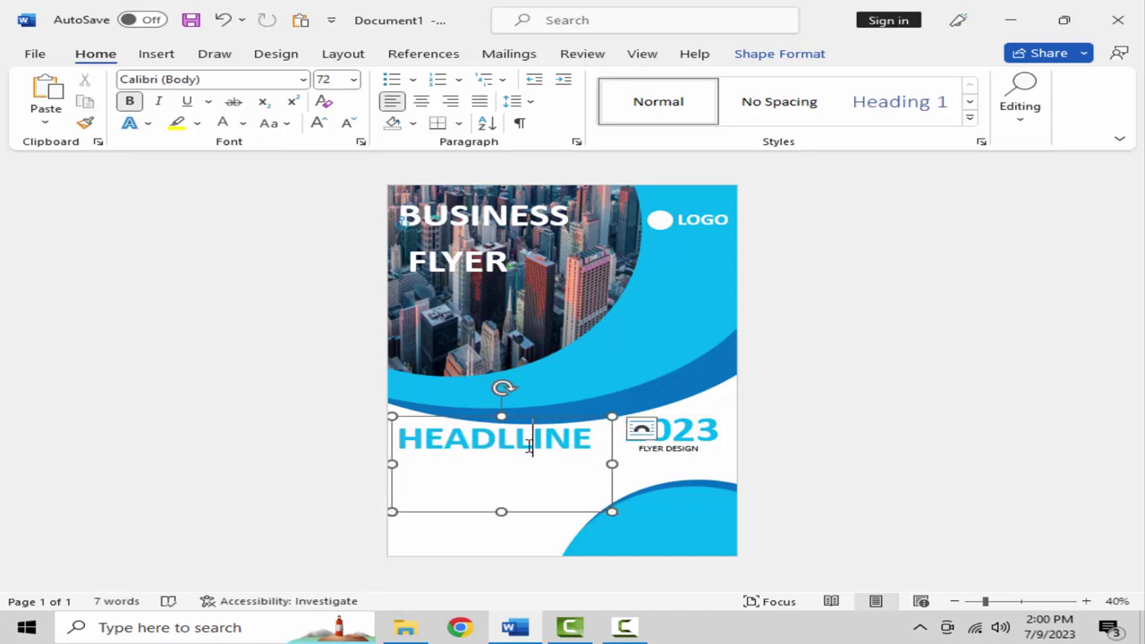
{"action": "key", "text": "BackSpace"}
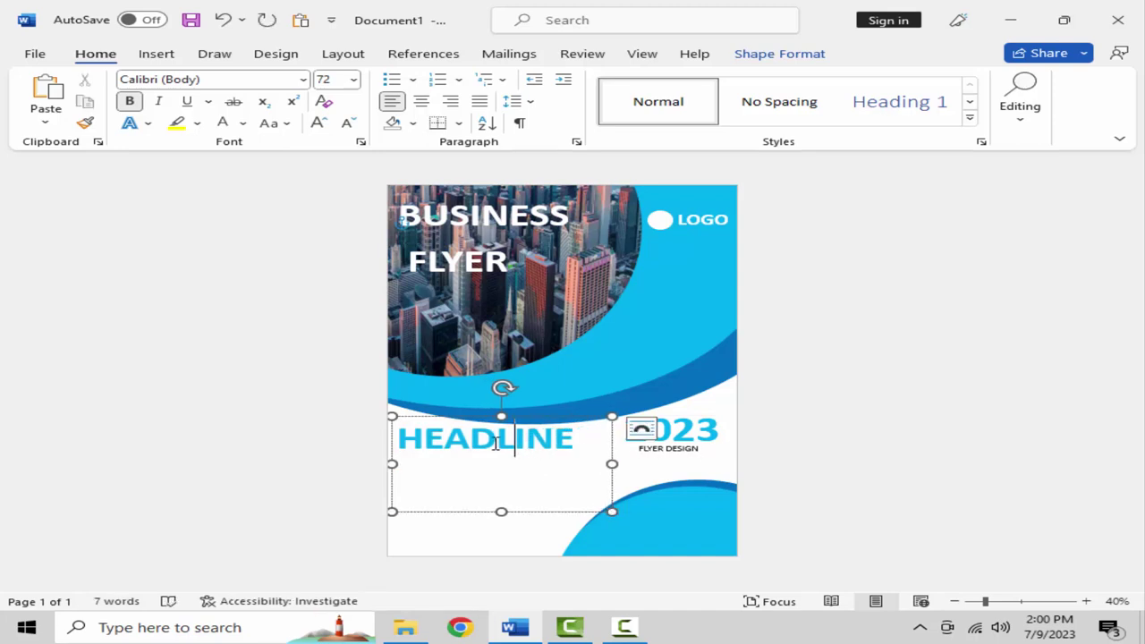
{"action": "left_click", "coordinate": [803, 431]}
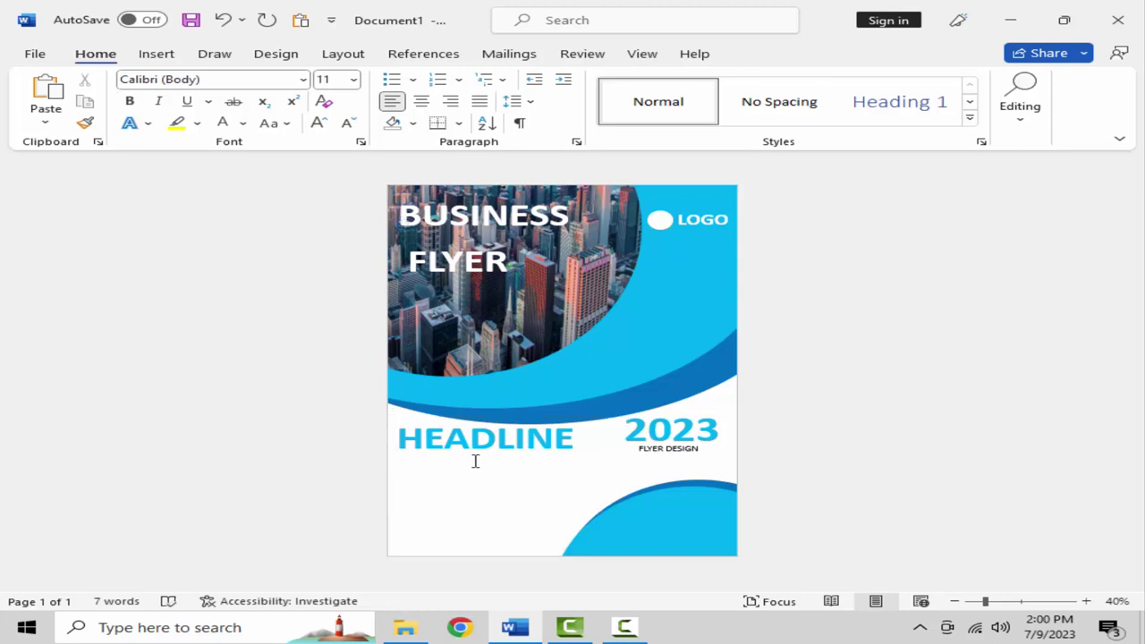
{"action": "left_click", "coordinate": [154, 54]}
Step: Draw a new text box just below HEADLINE
{"action": "left_click", "coordinate": [250, 80]}
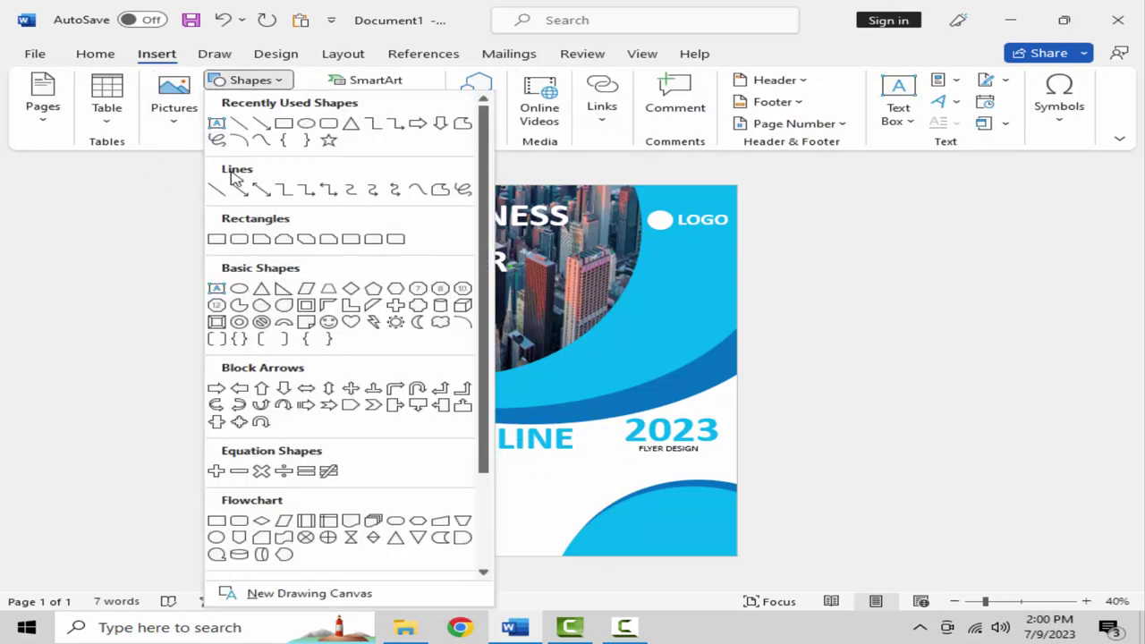
{"action": "left_click", "coordinate": [216, 124]}
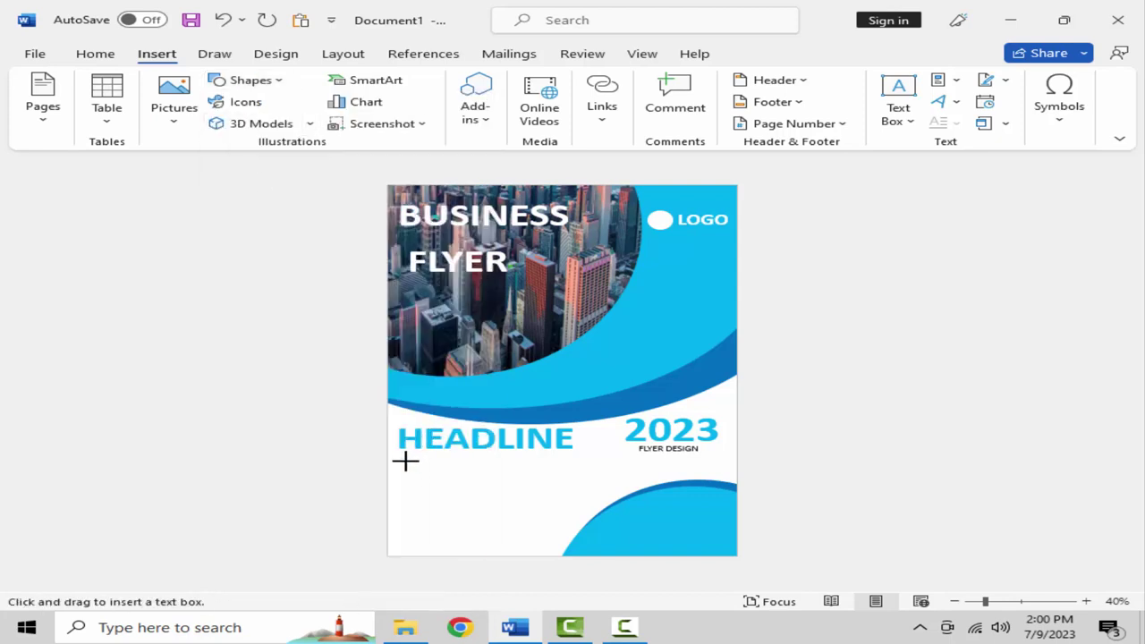
{"action": "left_click_drag", "start_coordinate": [401, 456], "coordinate": [517, 482]}
{"action": "type", "text": "SUB HEADLINE"}
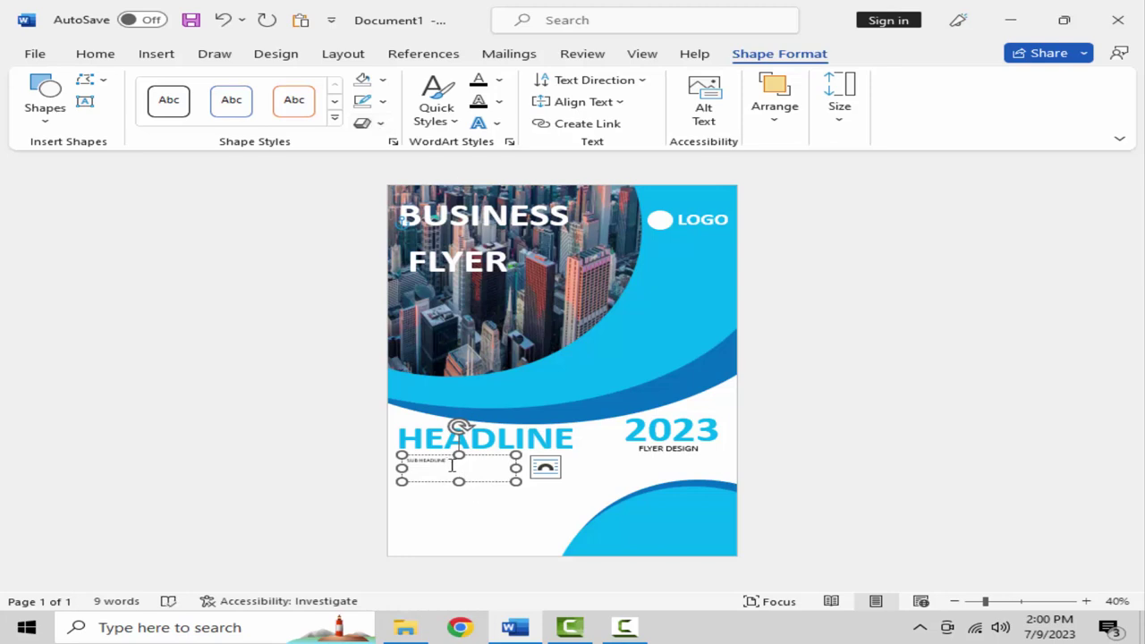
Step: Grow the SUB HEADLINE text to 20 pt and move it up under the headline
{"action": "left_click_drag", "start_coordinate": [452, 465], "coordinate": [358, 464]}
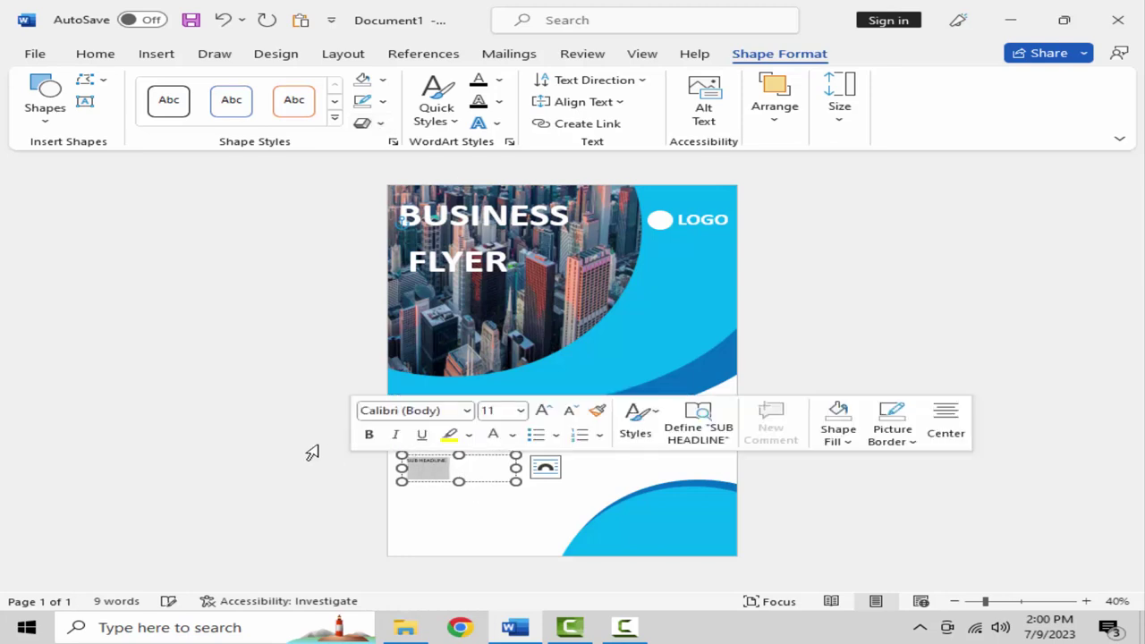
{"action": "left_click", "coordinate": [114, 55]}
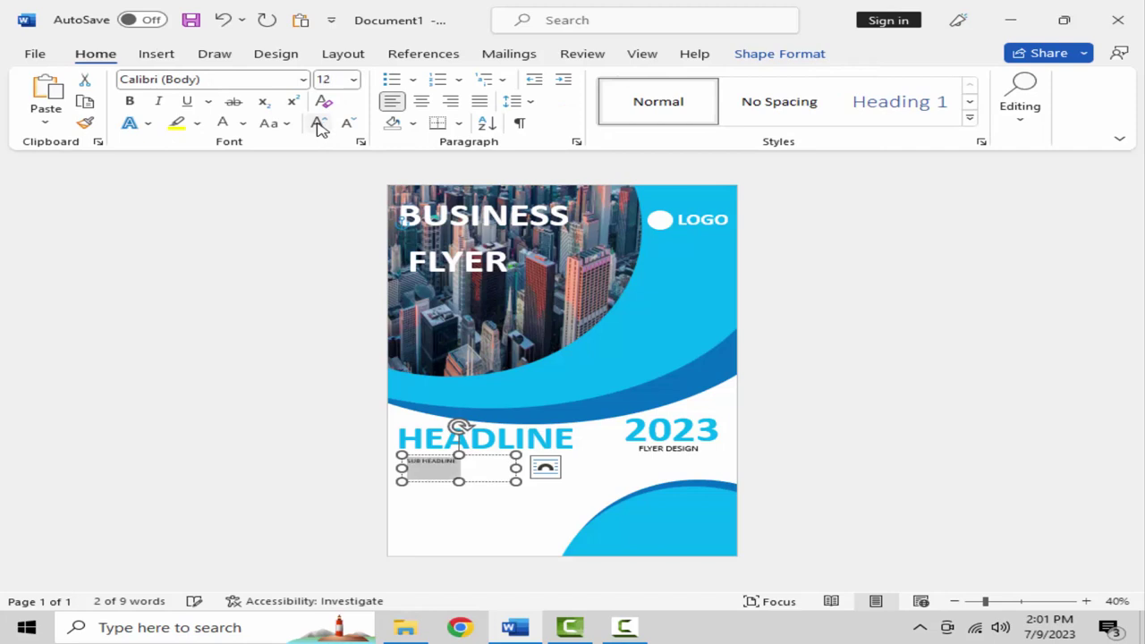
{"action": "left_click", "coordinate": [320, 125]}
{"action": "left_click", "coordinate": [319, 125]}
{"action": "left_click", "coordinate": [319, 125]}
{"action": "left_click", "coordinate": [319, 125]}
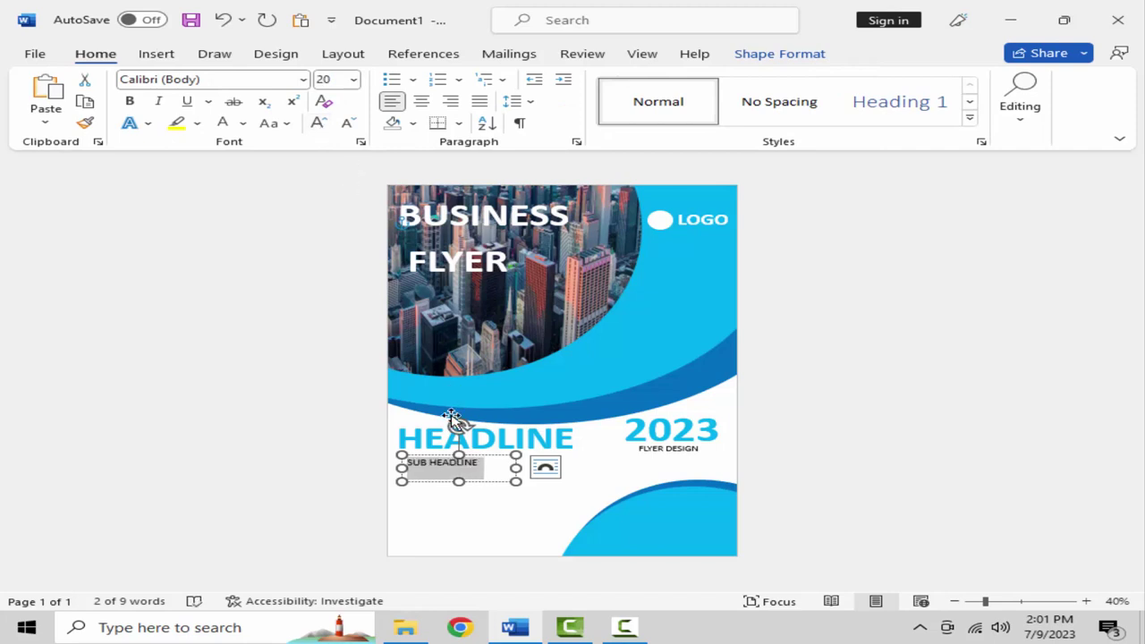
{"action": "left_click_drag", "start_coordinate": [441, 459], "coordinate": [442, 451]}
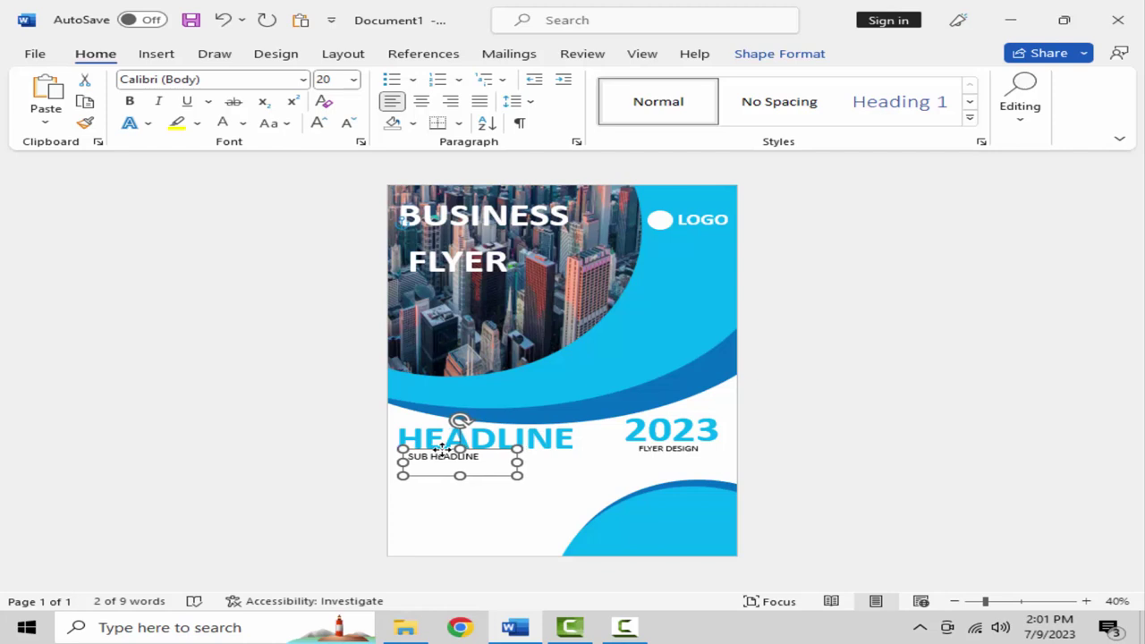
{"action": "left_click", "coordinate": [639, 397]}
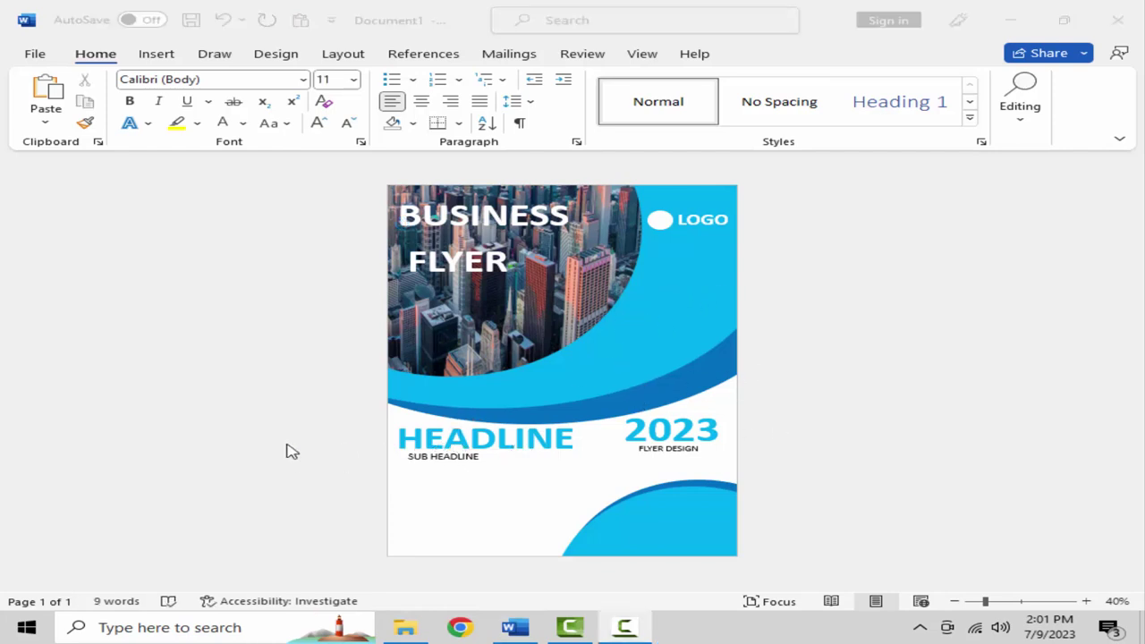
{"action": "left_click", "coordinate": [157, 53]}
Step: Draw a text box below SUB HEADLINE and paste the body paragraph into it
{"action": "left_click", "coordinate": [244, 80]}
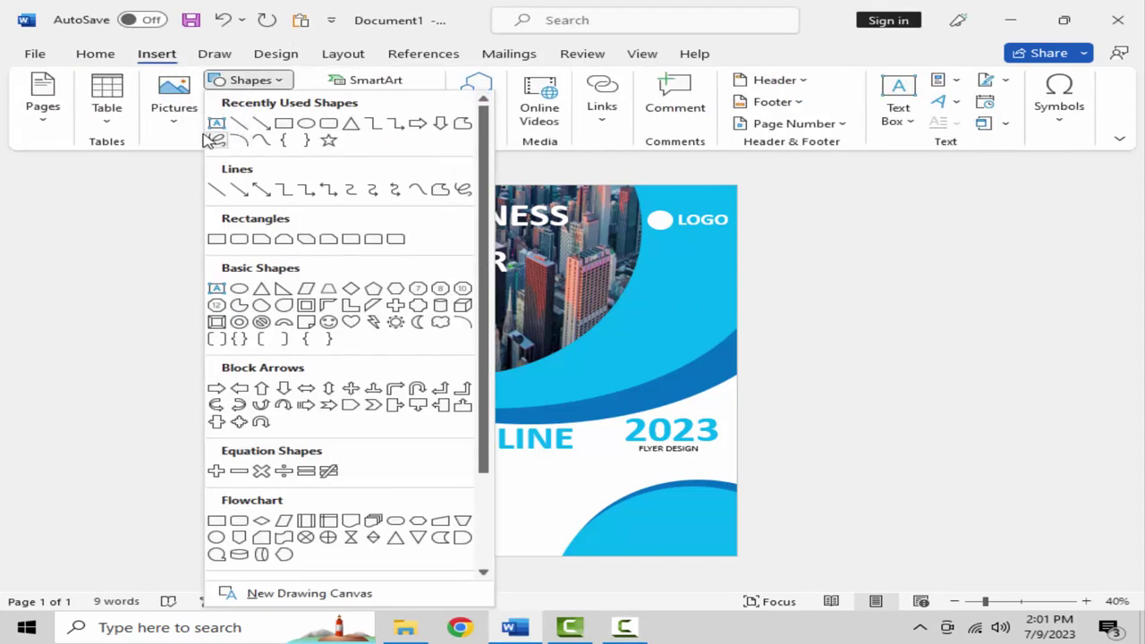
{"action": "left_click", "coordinate": [216, 123]}
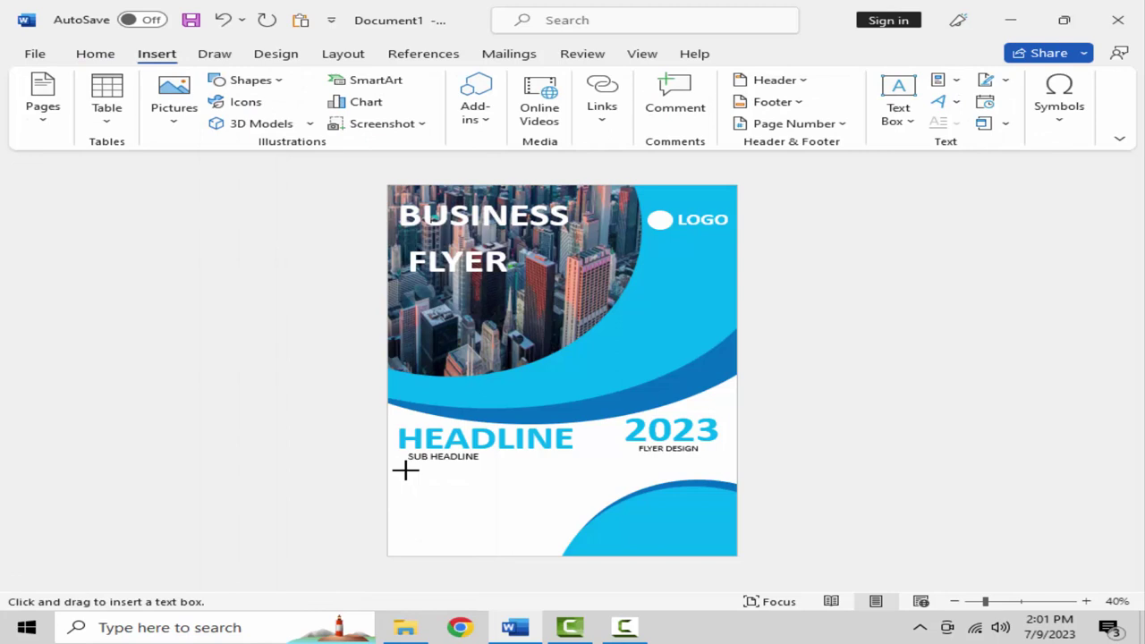
{"action": "left_click_drag", "start_coordinate": [398, 471], "coordinate": [571, 529]}
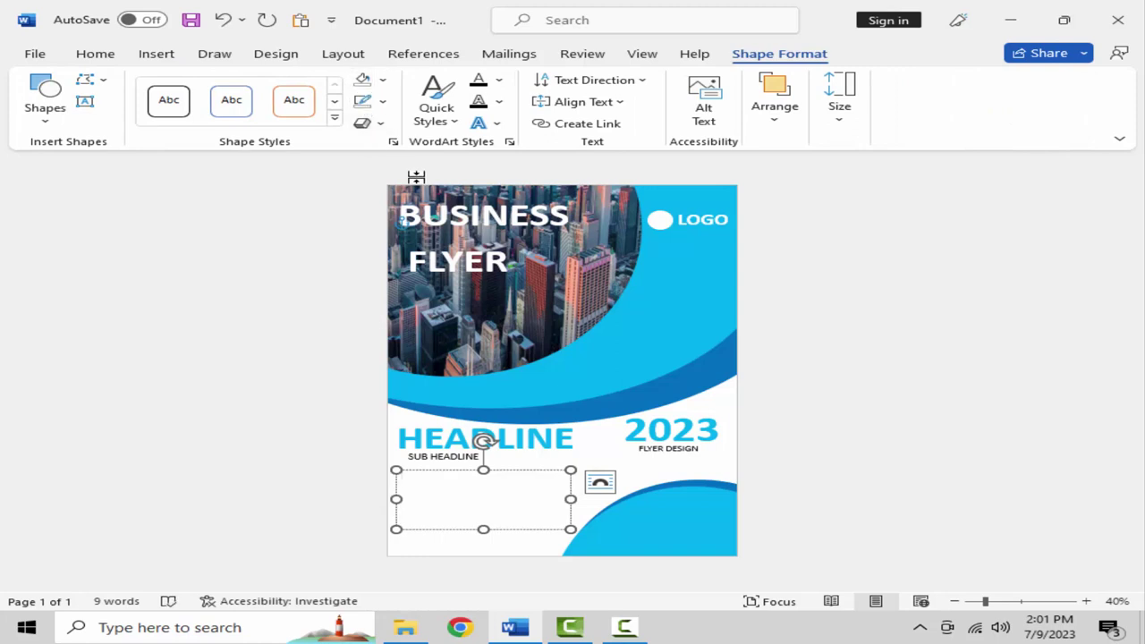
{"action": "type", "text": "Business Administration student. I consider myself a Responsible and orderly person. I am looking forward for my first work experience."}
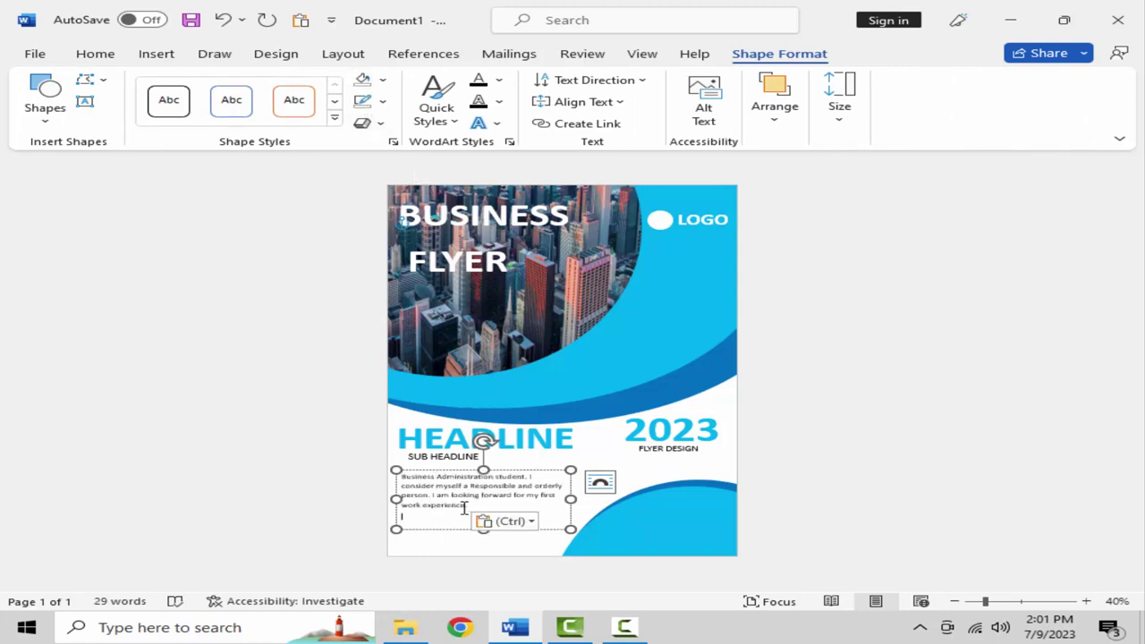
{"action": "left_click_drag", "start_coordinate": [464, 507], "coordinate": [385, 474]}
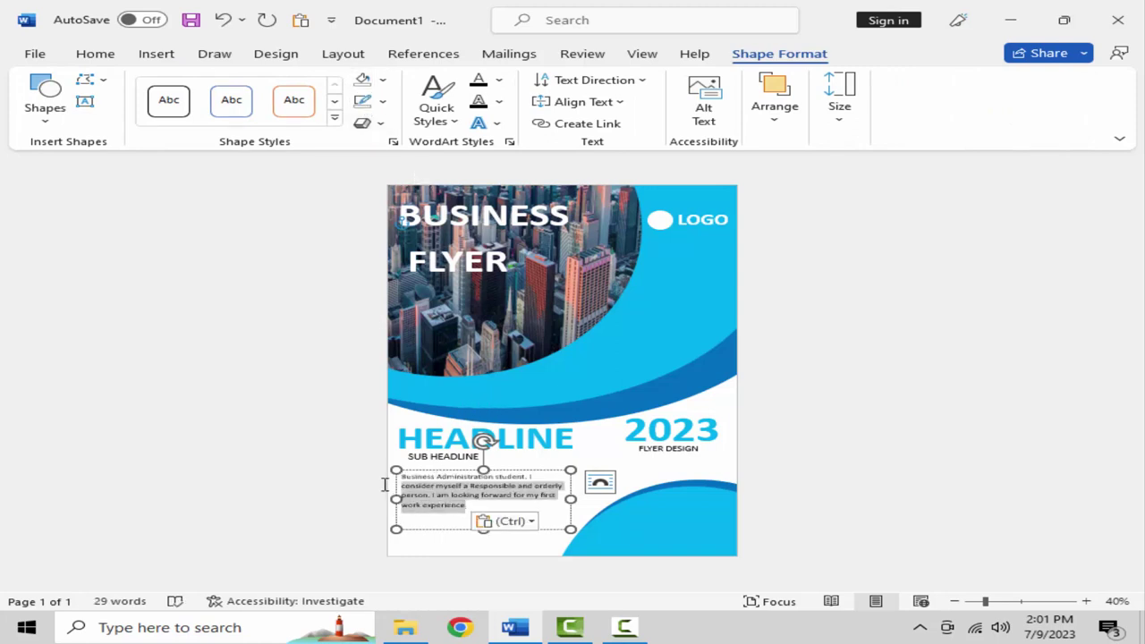
Step: Set the body paragraph to 20 pt, widen its box and nudge it up-left
{"action": "left_click", "coordinate": [99, 55]}
{"action": "left_click", "coordinate": [317, 124]}
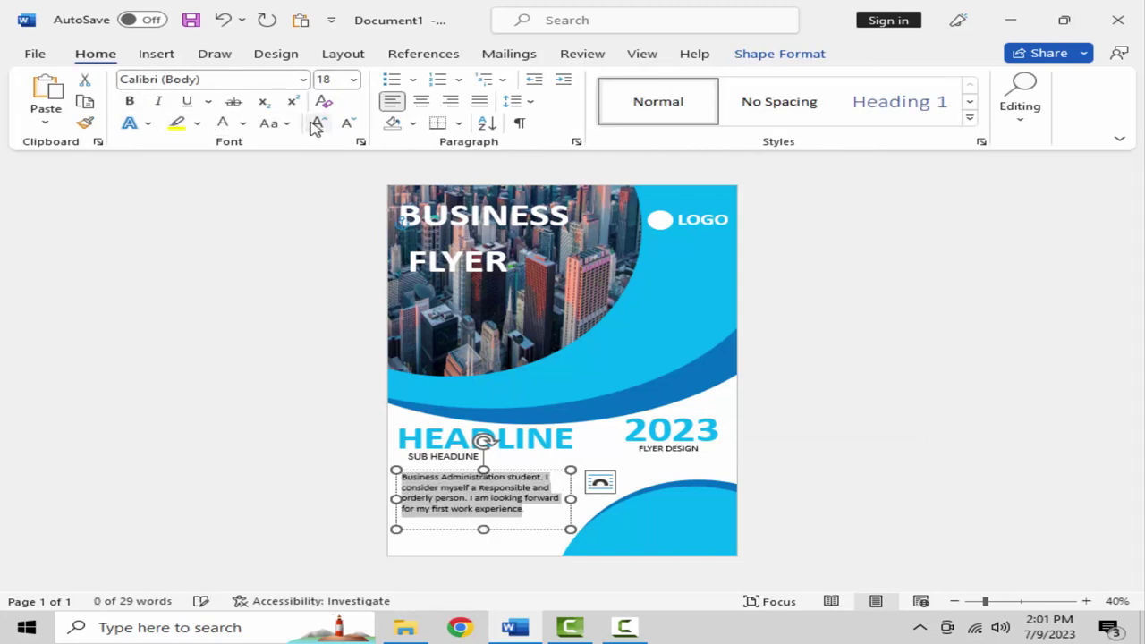
{"action": "left_click", "coordinate": [317, 124]}
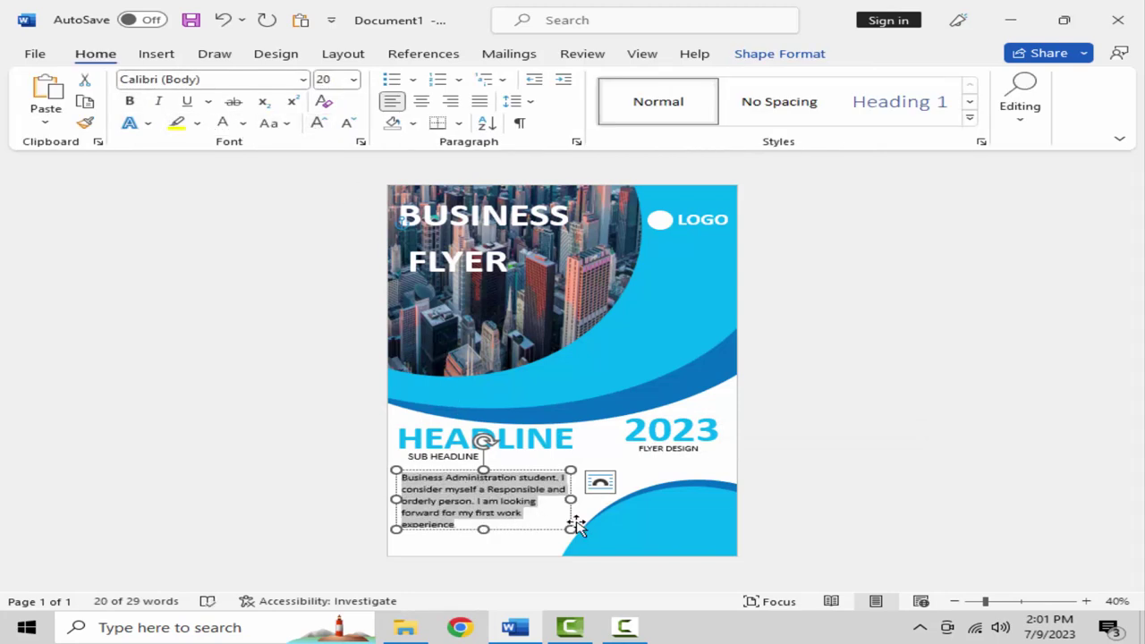
{"action": "left_click_drag", "start_coordinate": [570, 529], "coordinate": [584, 533]}
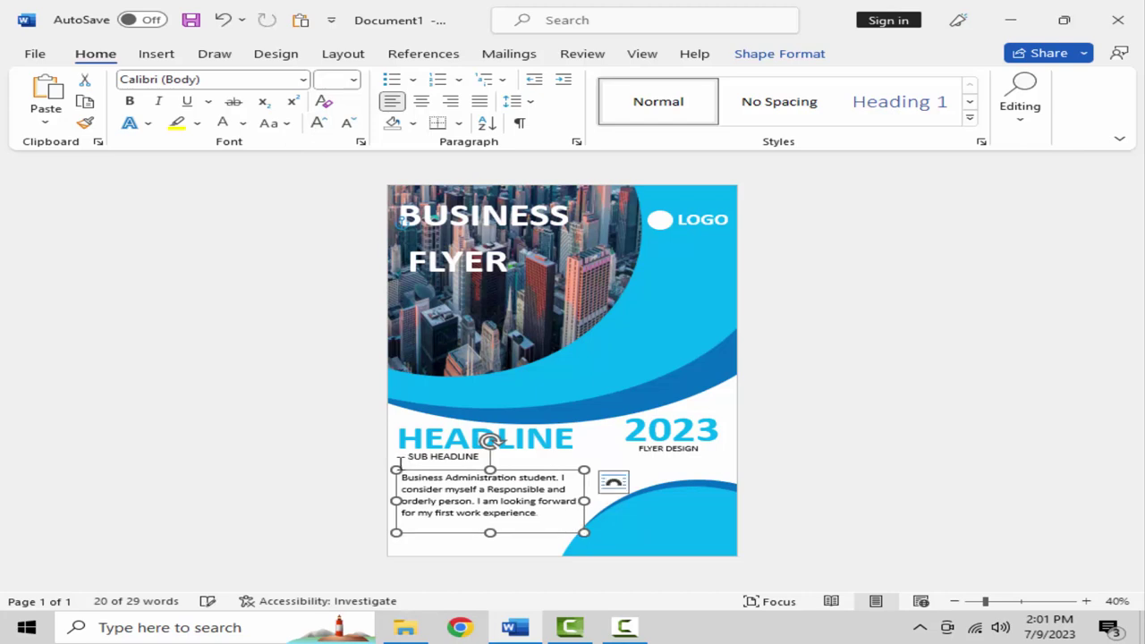
{"action": "left_click_drag", "start_coordinate": [439, 472], "coordinate": [383, 459]}
Step: Make SUB HEADLINE bold at 22 pt
{"action": "left_click", "coordinate": [462, 457]}
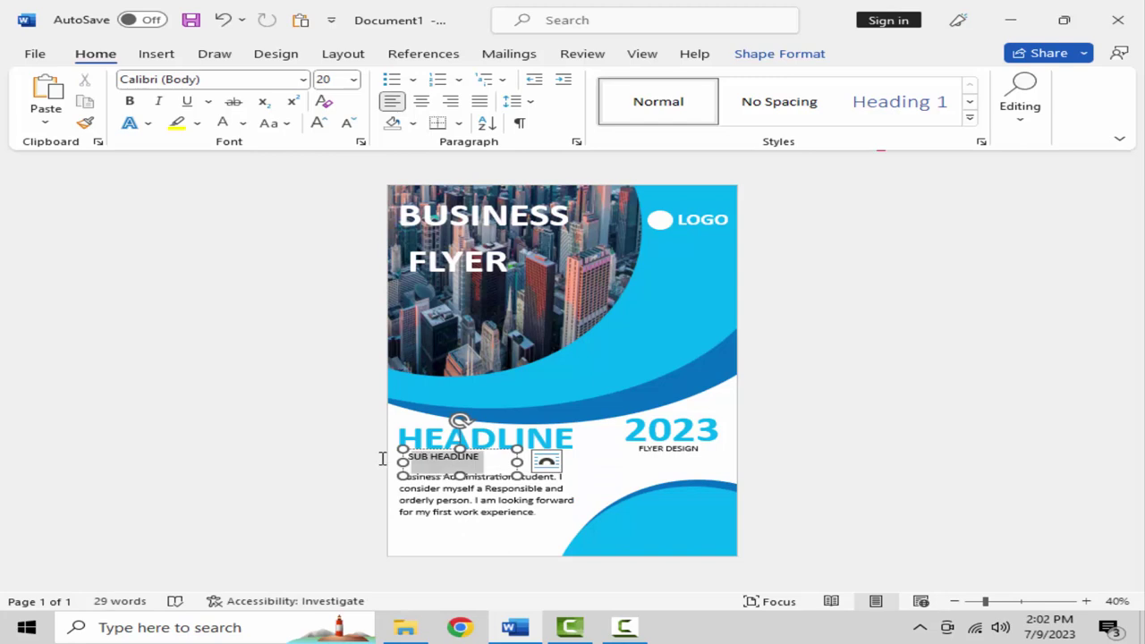
{"action": "left_click", "coordinate": [318, 124]}
{"action": "left_click", "coordinate": [134, 104]}
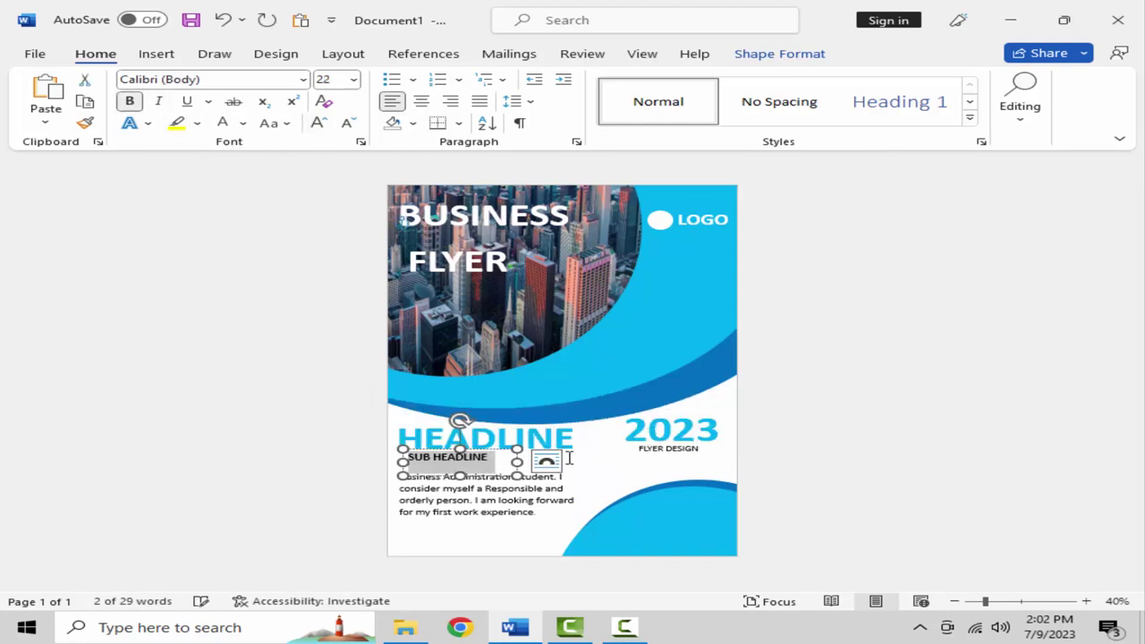
{"action": "left_click", "coordinate": [867, 442]}
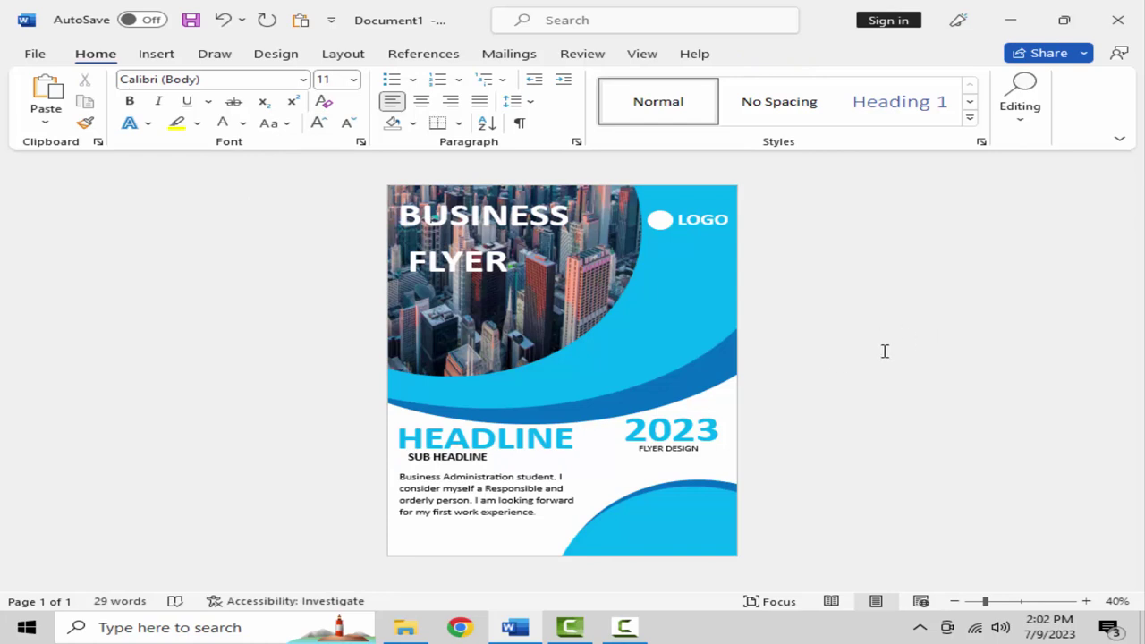
Step: Draw a small oval on the bottom-right wave and fill it blue
{"action": "left_click", "coordinate": [157, 54]}
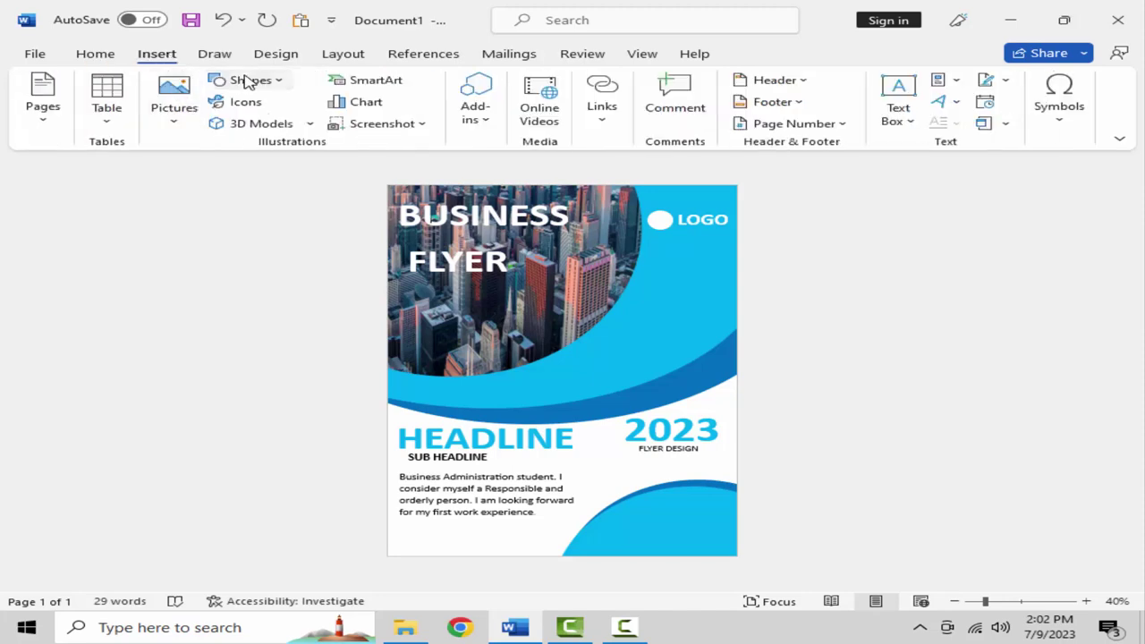
{"action": "left_click", "coordinate": [248, 80]}
{"action": "left_click", "coordinate": [328, 190]}
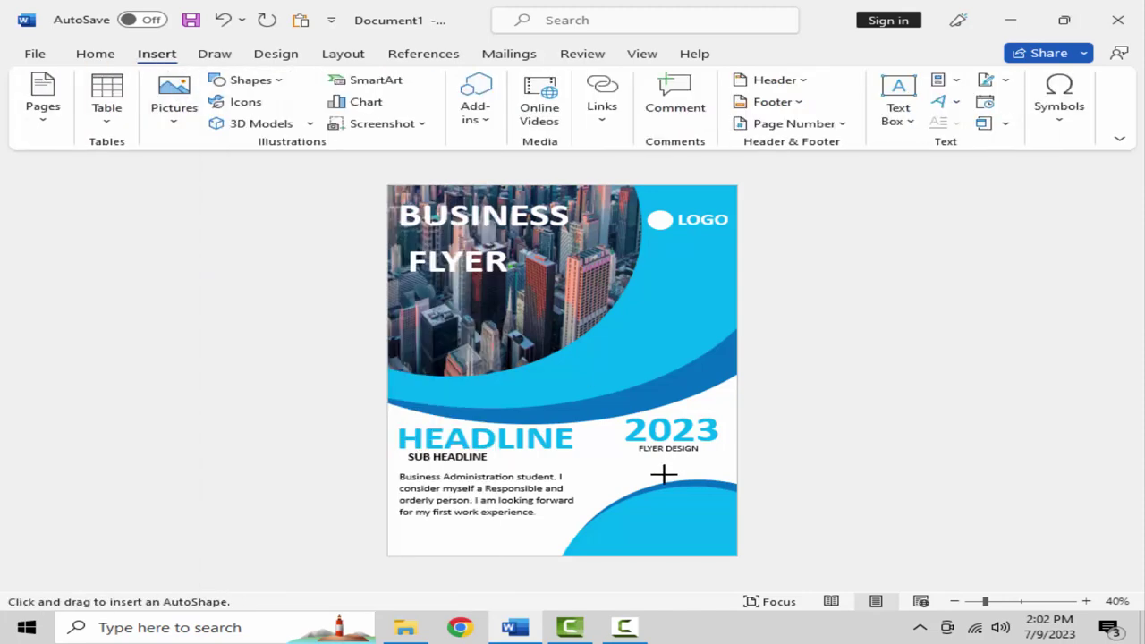
{"action": "scroll", "coordinate": [647, 554], "scroll_direction": "up", "scroll_amount": 1, "text": "ctrl"}
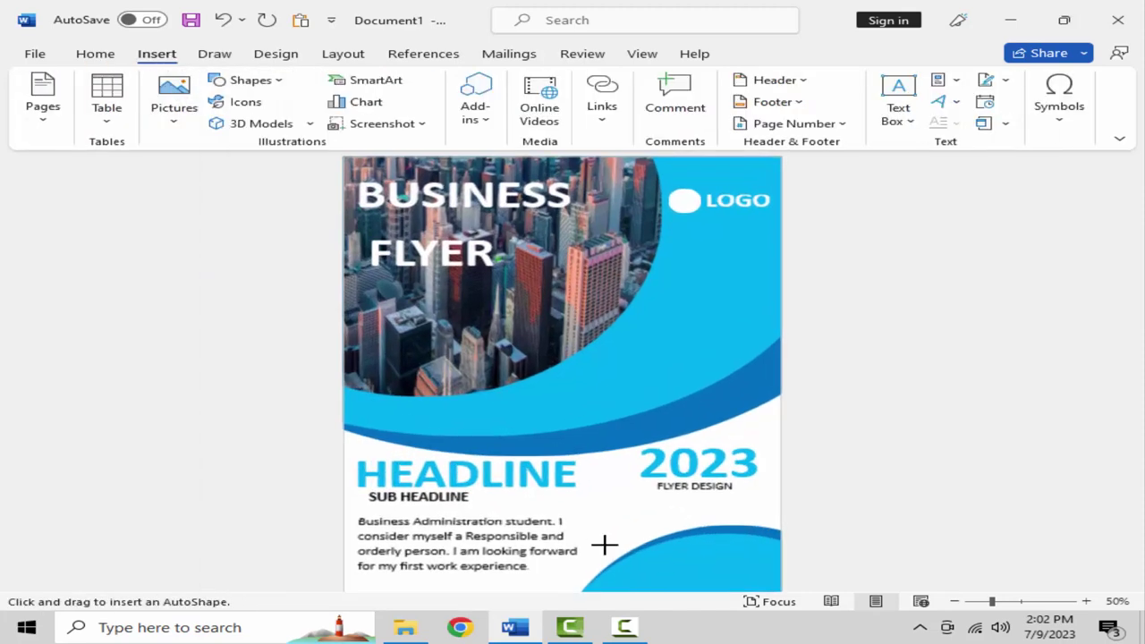
{"action": "scroll", "coordinate": [656, 537], "scroll_direction": "down", "scroll_amount": 1}
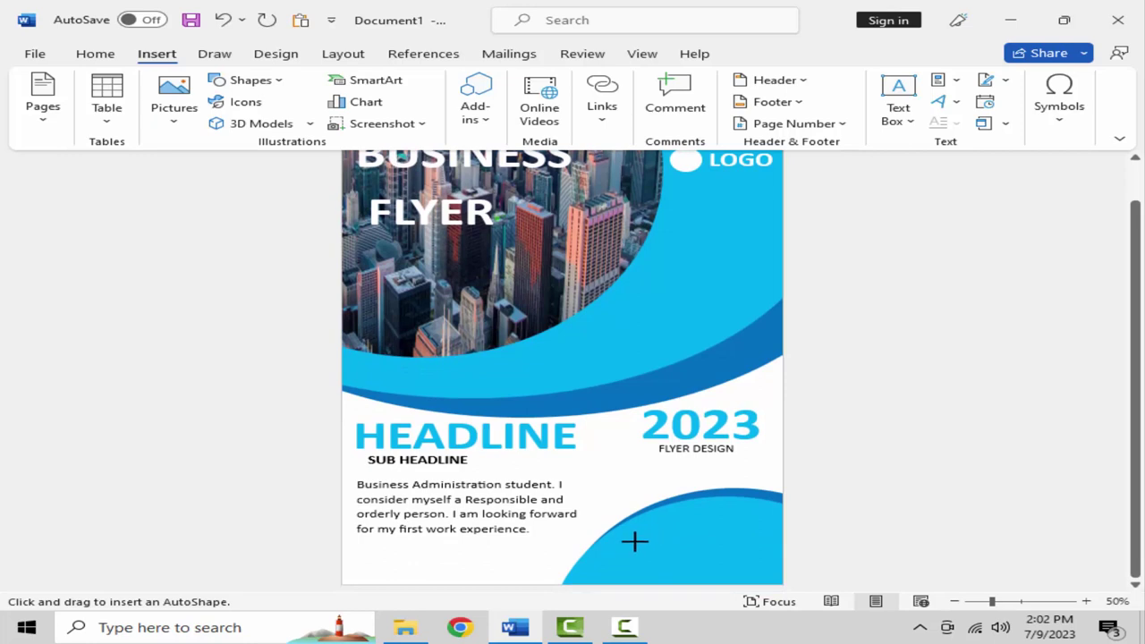
{"action": "left_click_drag", "start_coordinate": [621, 534], "coordinate": [662, 556]}
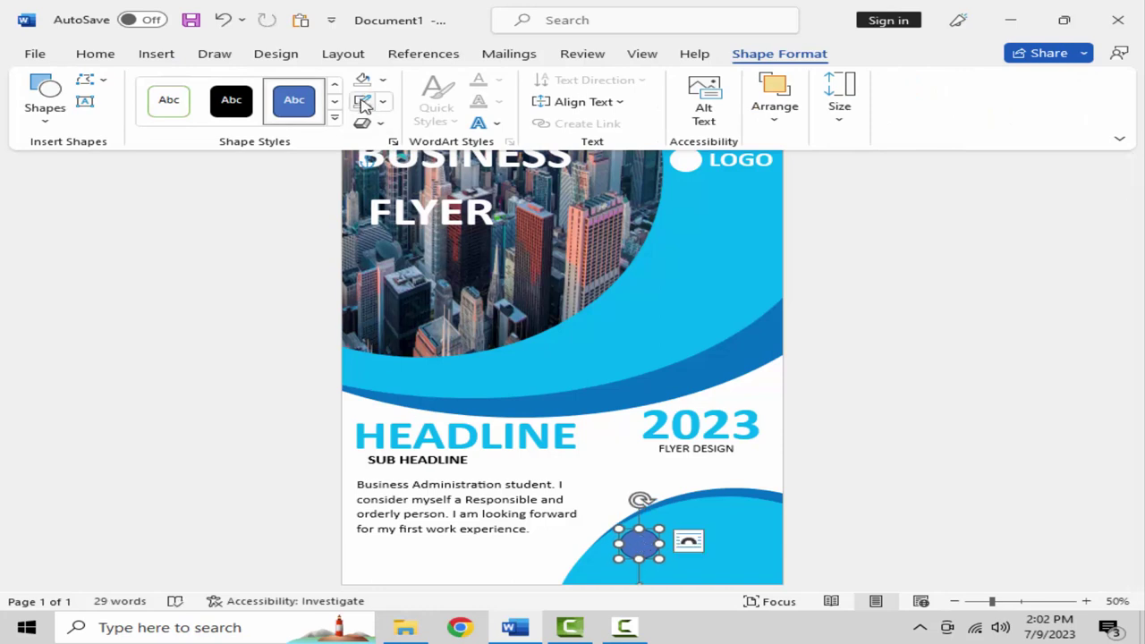
{"action": "left_click", "coordinate": [386, 82]}
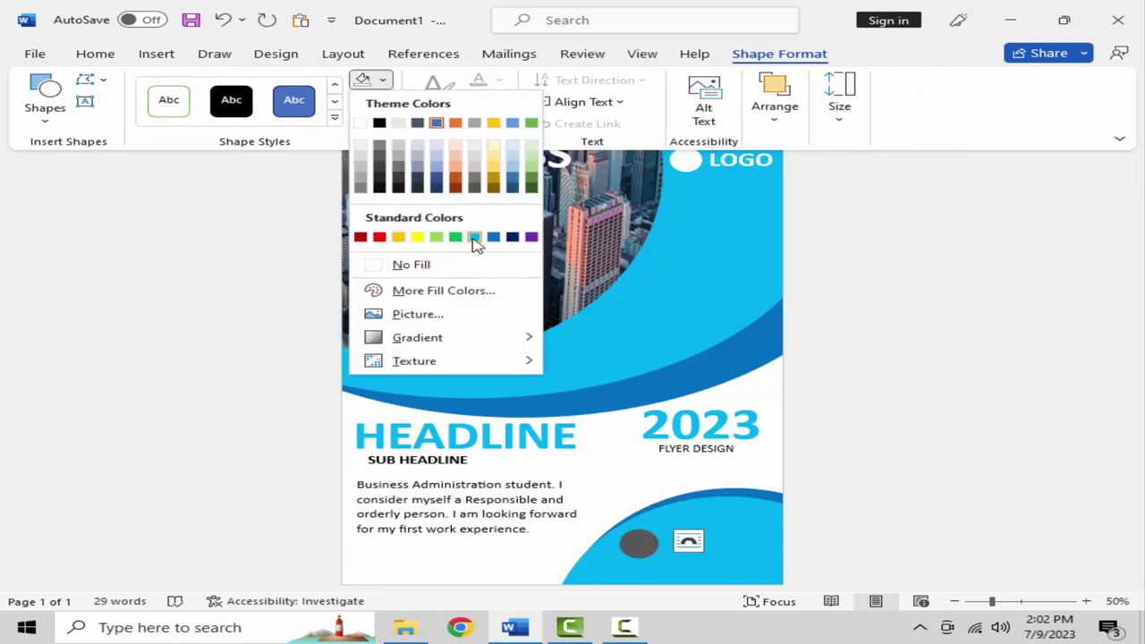
{"action": "left_click", "coordinate": [491, 239]}
{"action": "left_click", "coordinate": [646, 542]}
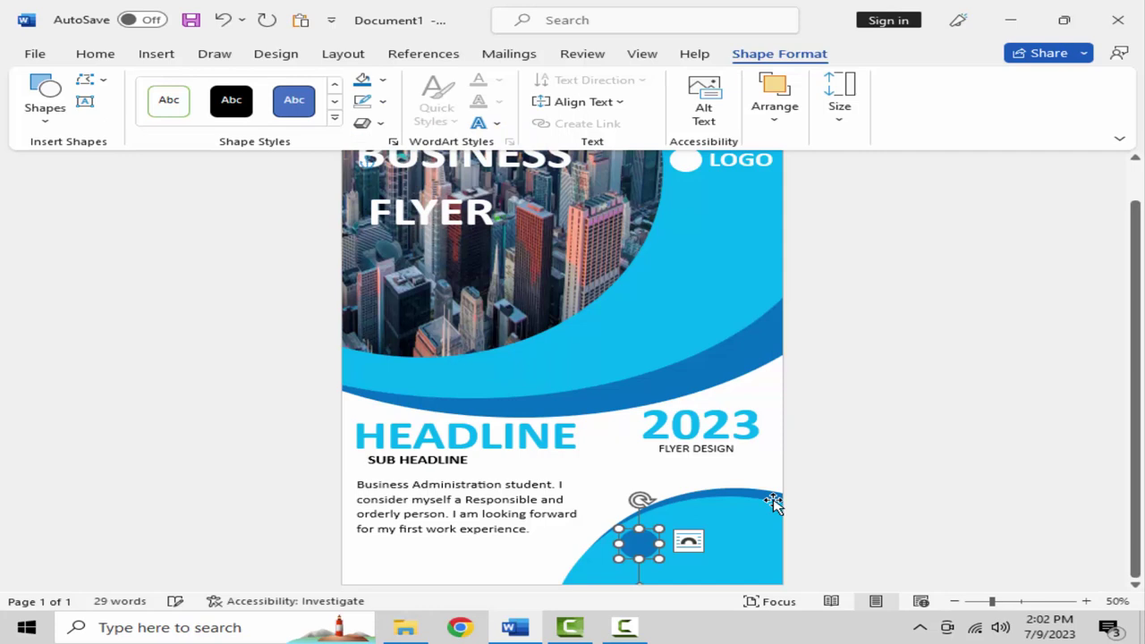
{"action": "right_click", "coordinate": [650, 543]}
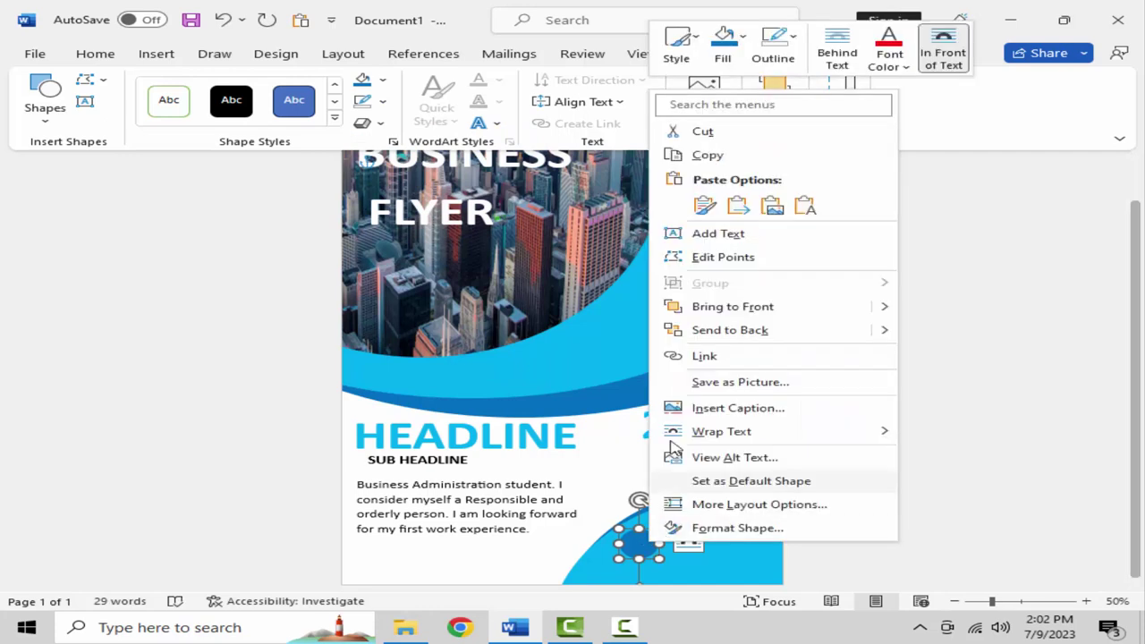
Step: Copy the blue circle and paste a second one beside the original
{"action": "left_click", "coordinate": [712, 156]}
{"action": "right_click", "coordinate": [921, 266]}
{"action": "left_click", "coordinate": [743, 383]}
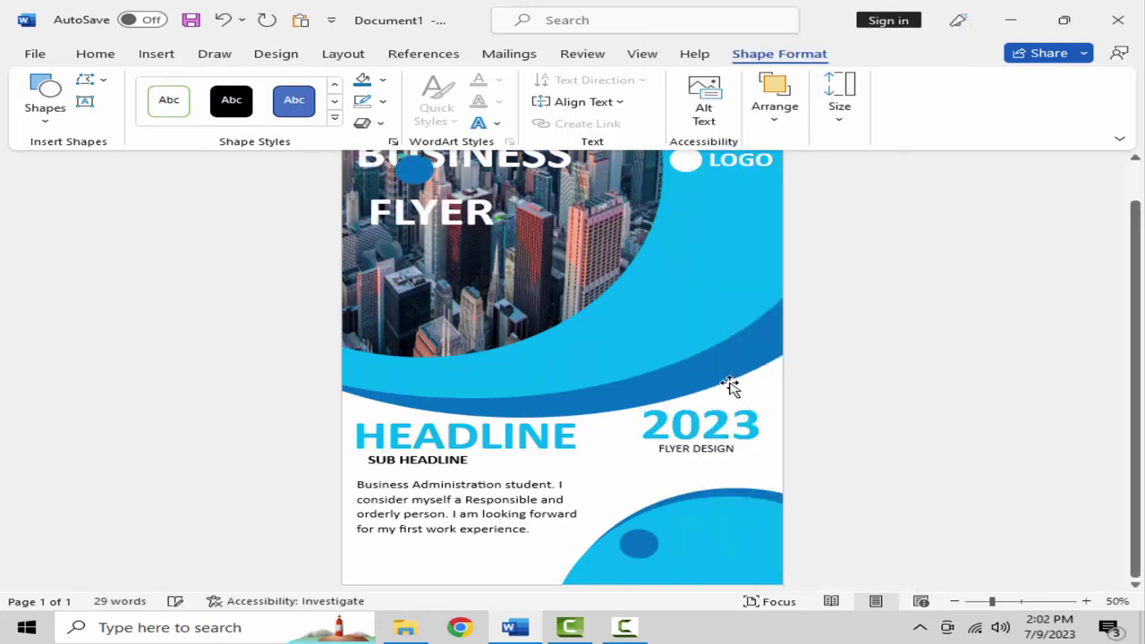
{"action": "left_click_drag", "start_coordinate": [412, 175], "coordinate": [692, 544]}
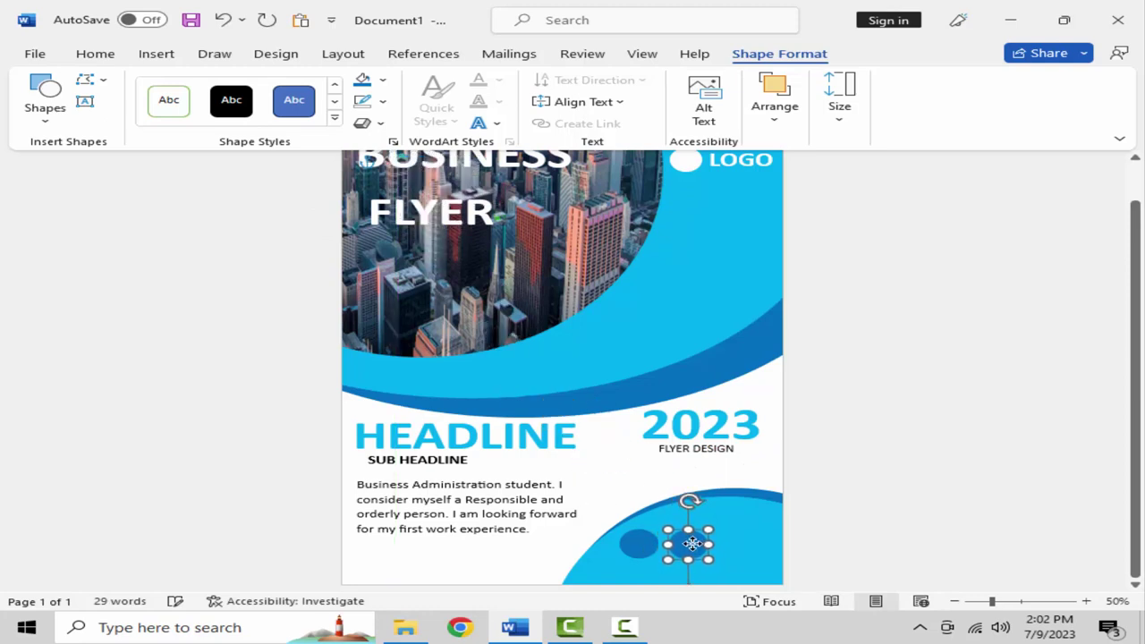
Step: Paste a third blue circle and align it in the row next to the others
{"action": "right_click", "coordinate": [846, 466]}
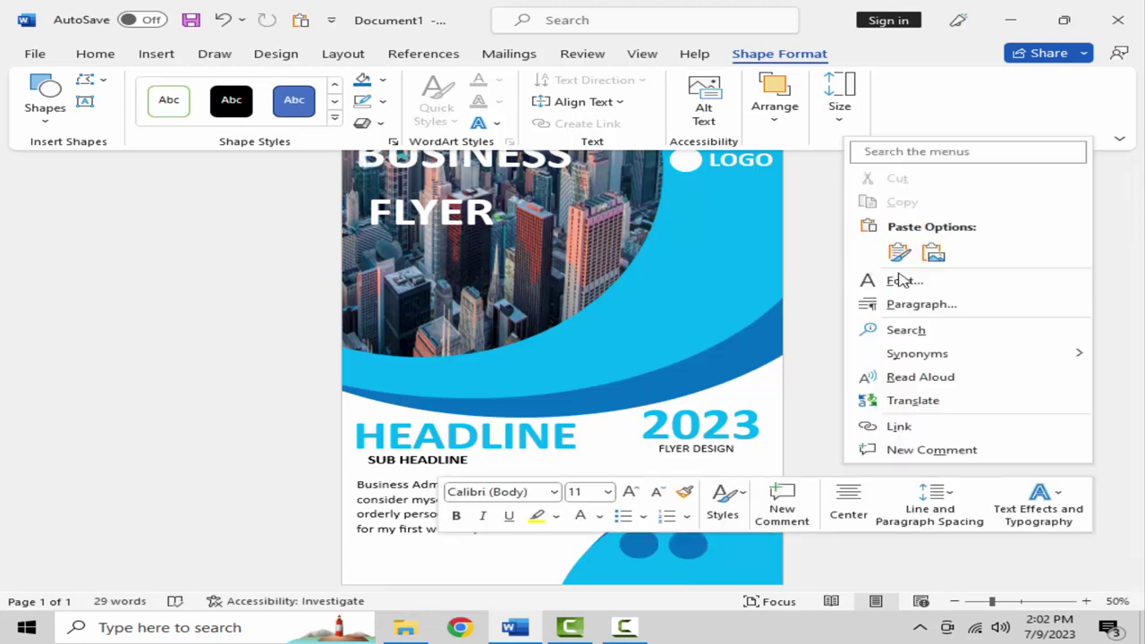
{"action": "left_click", "coordinate": [900, 255]}
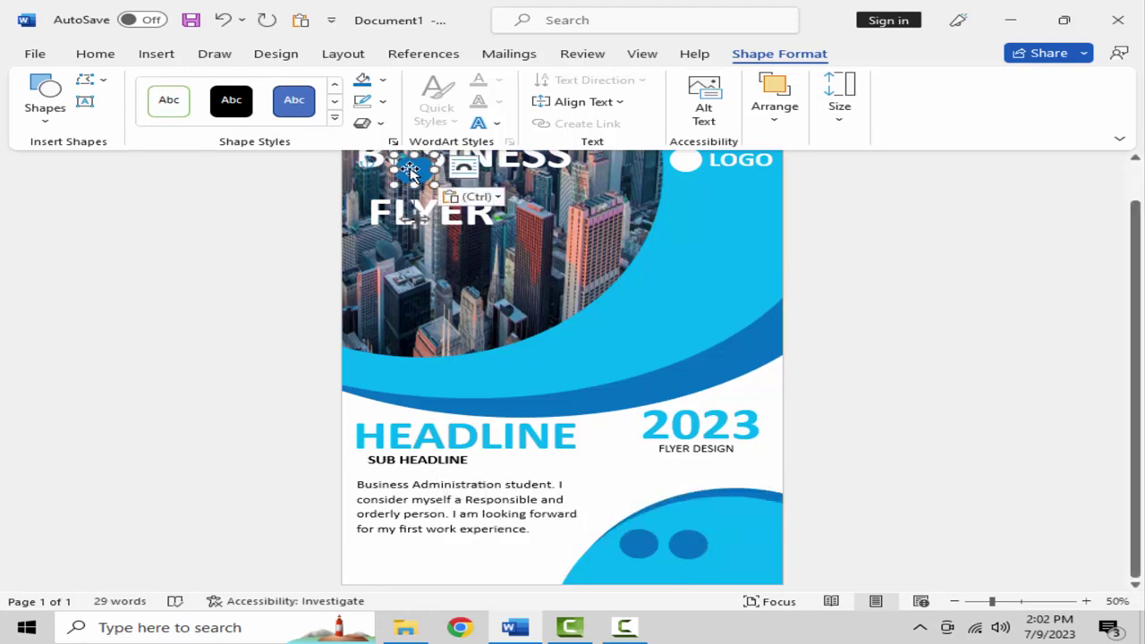
{"action": "mouse_move", "coordinate": [410, 170]}
{"action": "left_mouse_down"}
{"action": "mouse_move", "coordinate": [735, 537]}
{"action": "mouse_move", "coordinate": [741, 564]}
{"action": "left_mouse_up"}
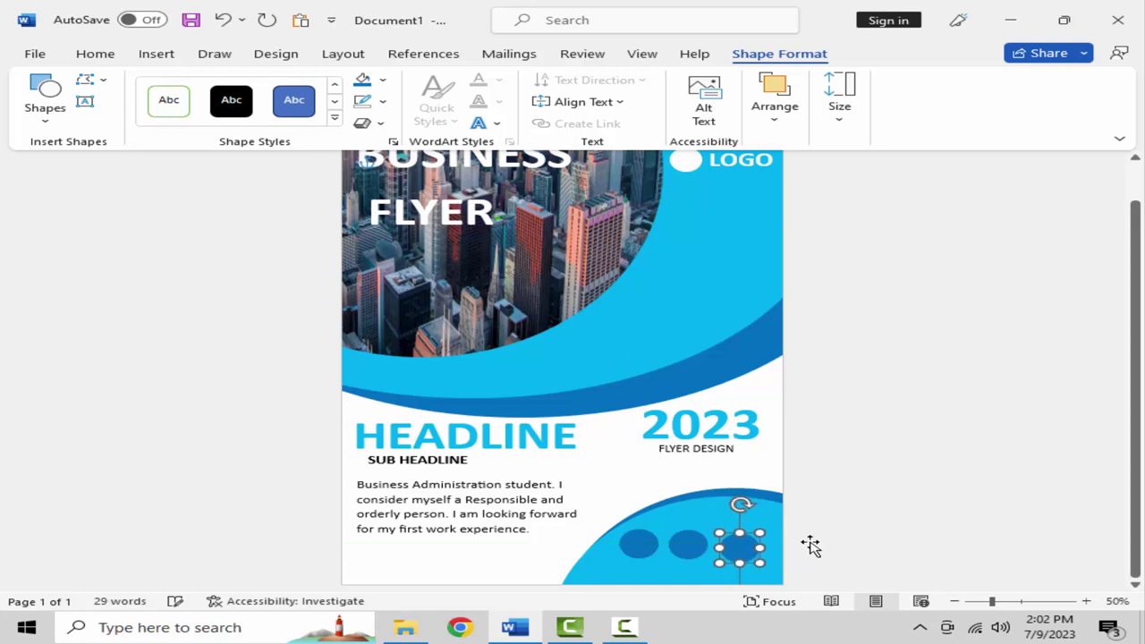
{"action": "key", "text": "Right"}
{"action": "key", "text": "Up"}
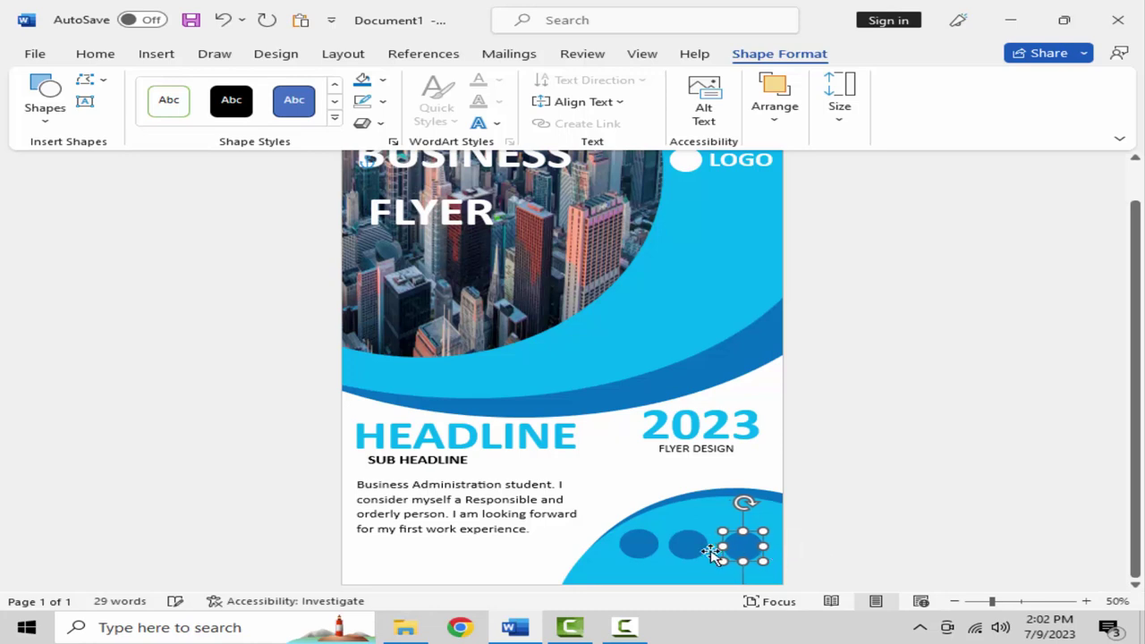
{"action": "left_click", "coordinate": [691, 552]}
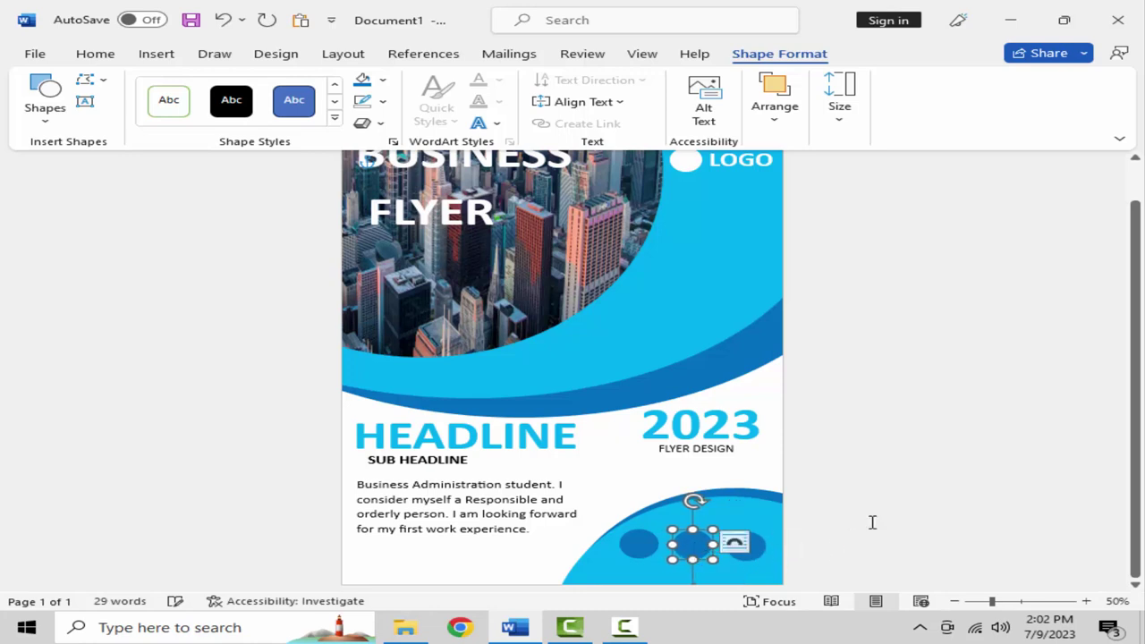
{"action": "left_click", "coordinate": [821, 510]}
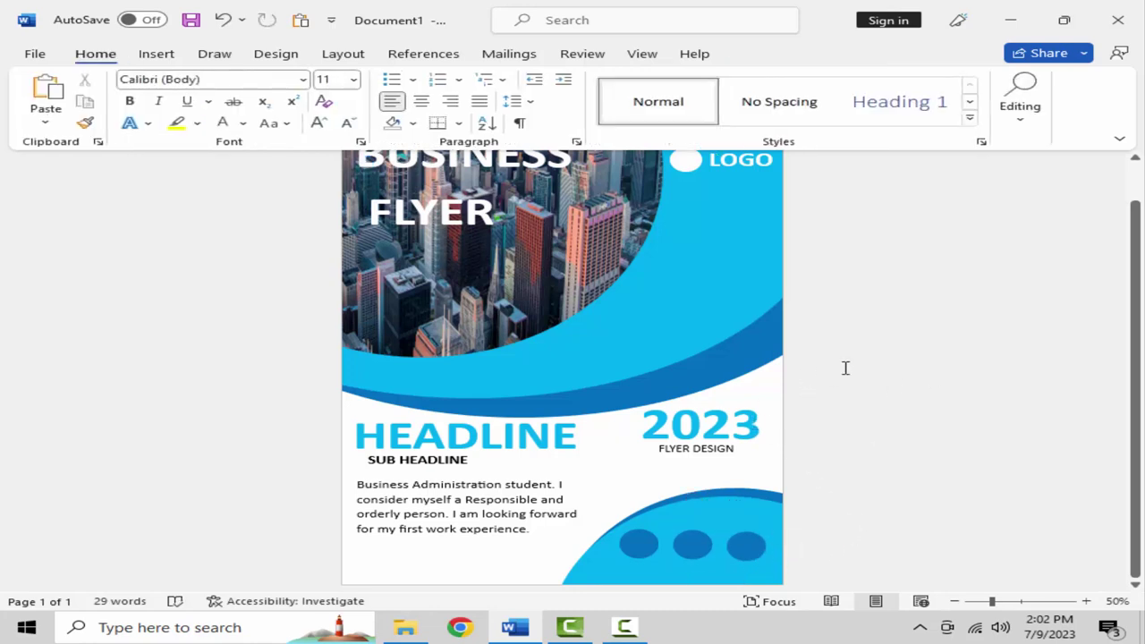
Step: Insert the bar-chart icon from the stock icon library
{"action": "left_click", "coordinate": [156, 54]}
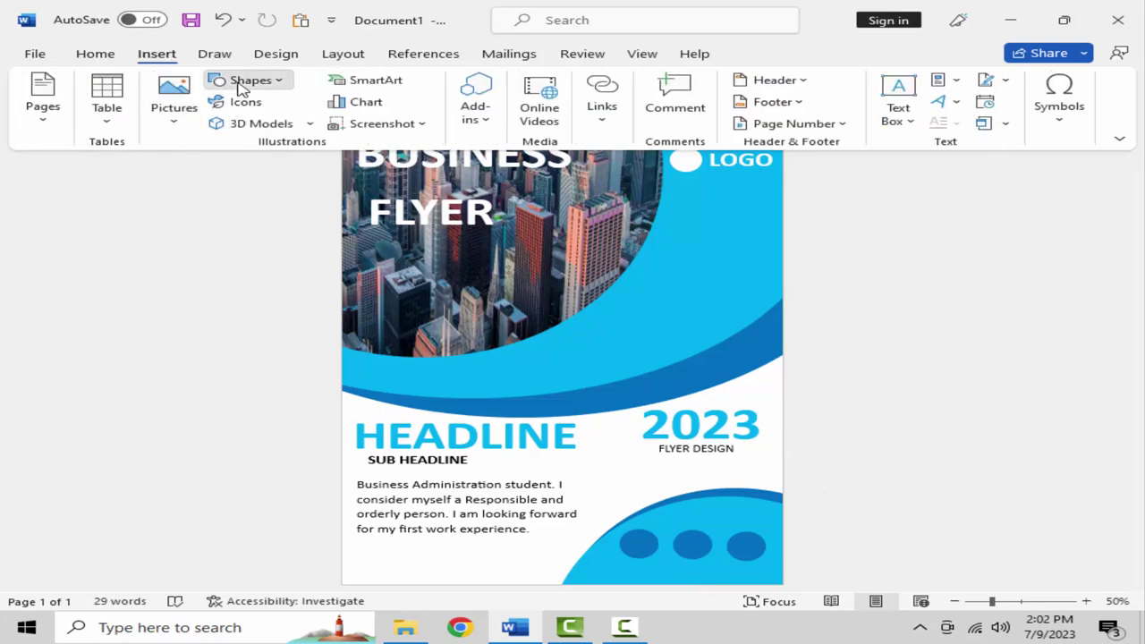
{"action": "left_click", "coordinate": [242, 83]}
{"action": "left_click", "coordinate": [244, 83]}
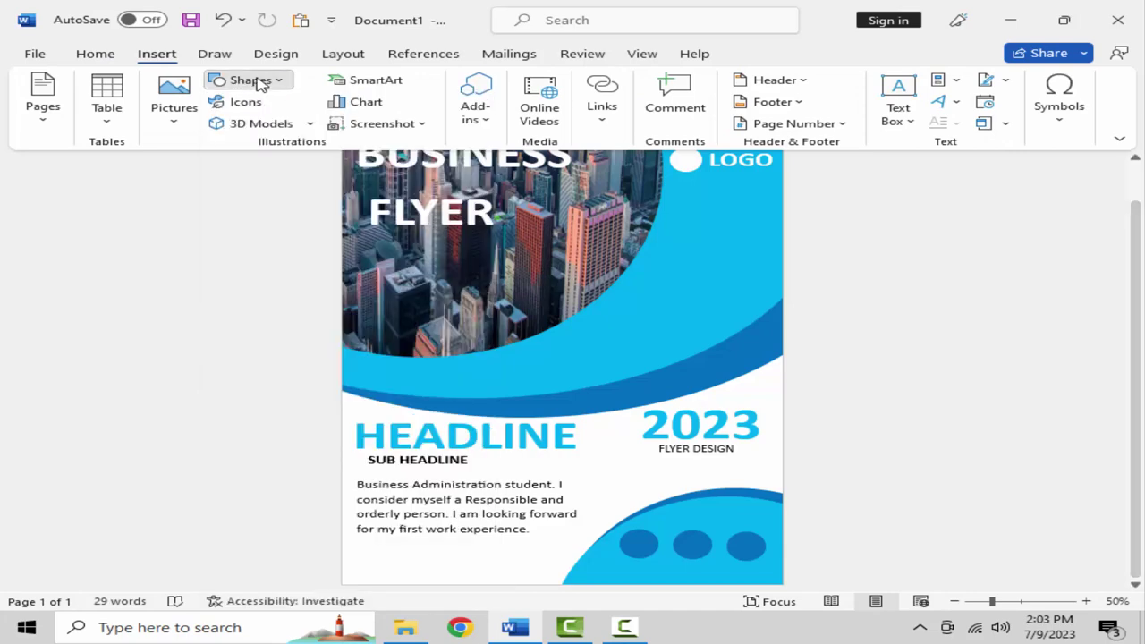
{"action": "left_click", "coordinate": [250, 103]}
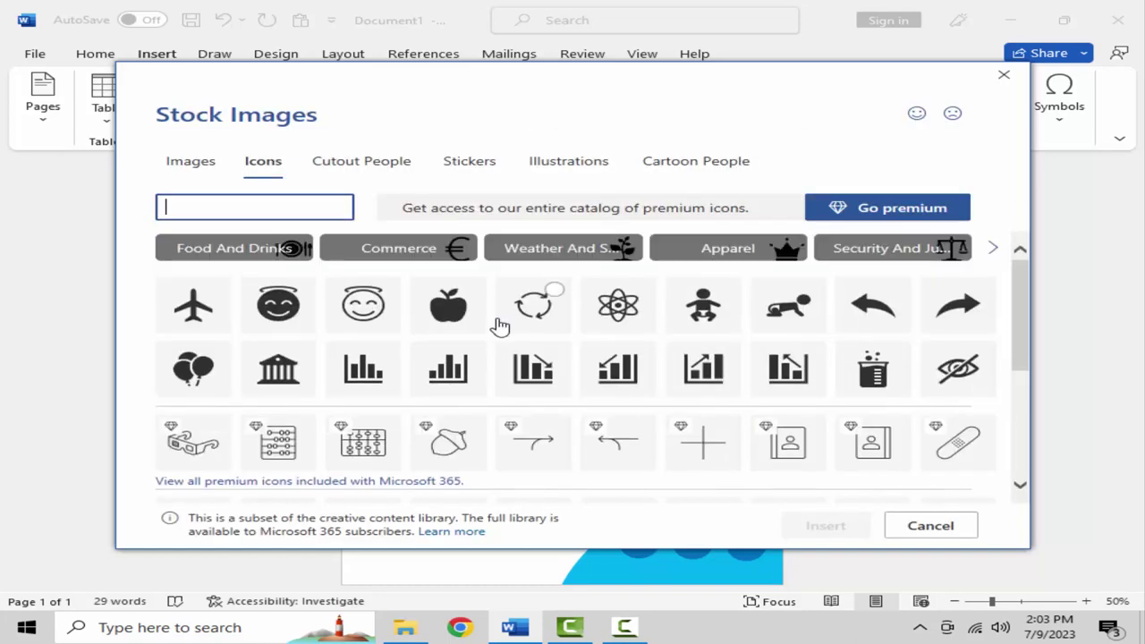
{"action": "left_click", "coordinate": [556, 380]}
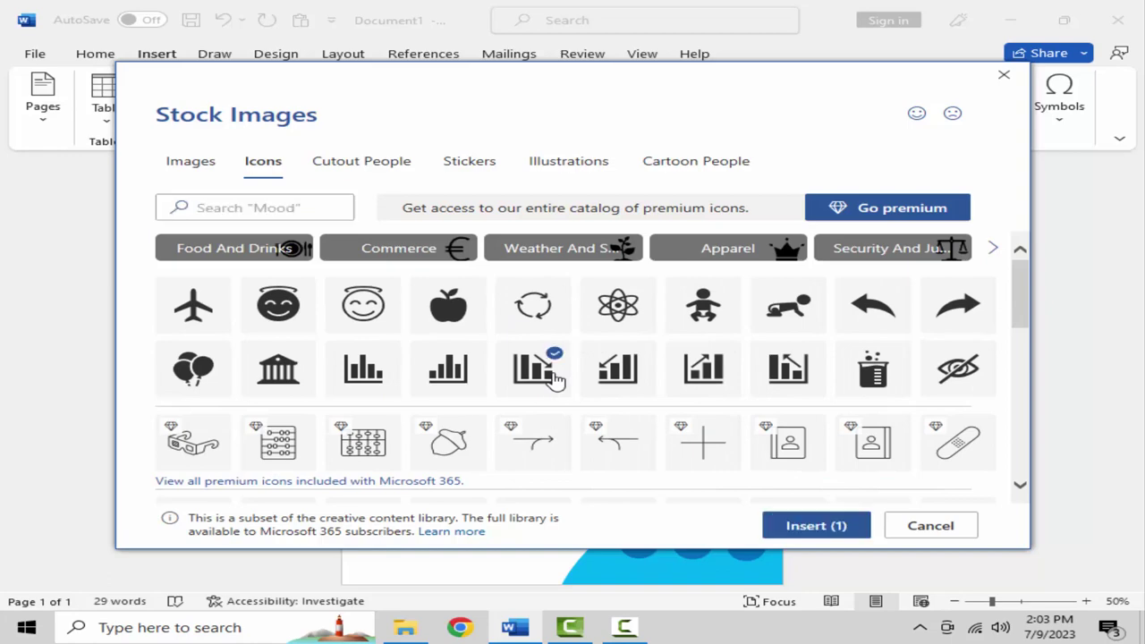
{"action": "left_click", "coordinate": [767, 524]}
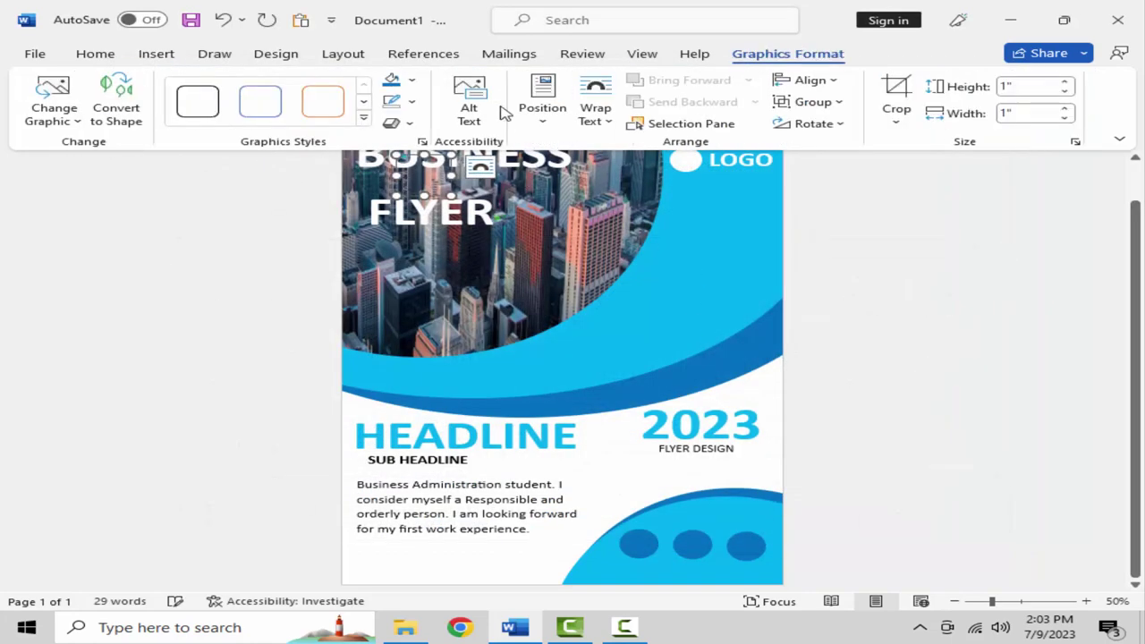
Step: Set the chart icon in front of text, colour it white, and fit it inside the left circle
{"action": "left_click", "coordinate": [595, 108]}
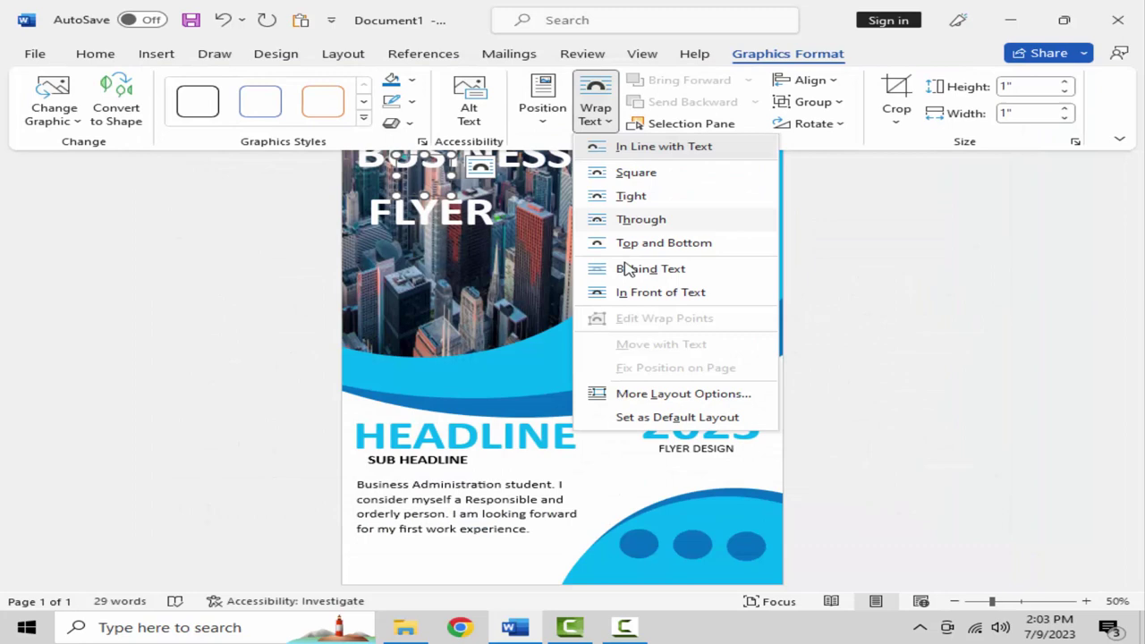
{"action": "left_click", "coordinate": [658, 293]}
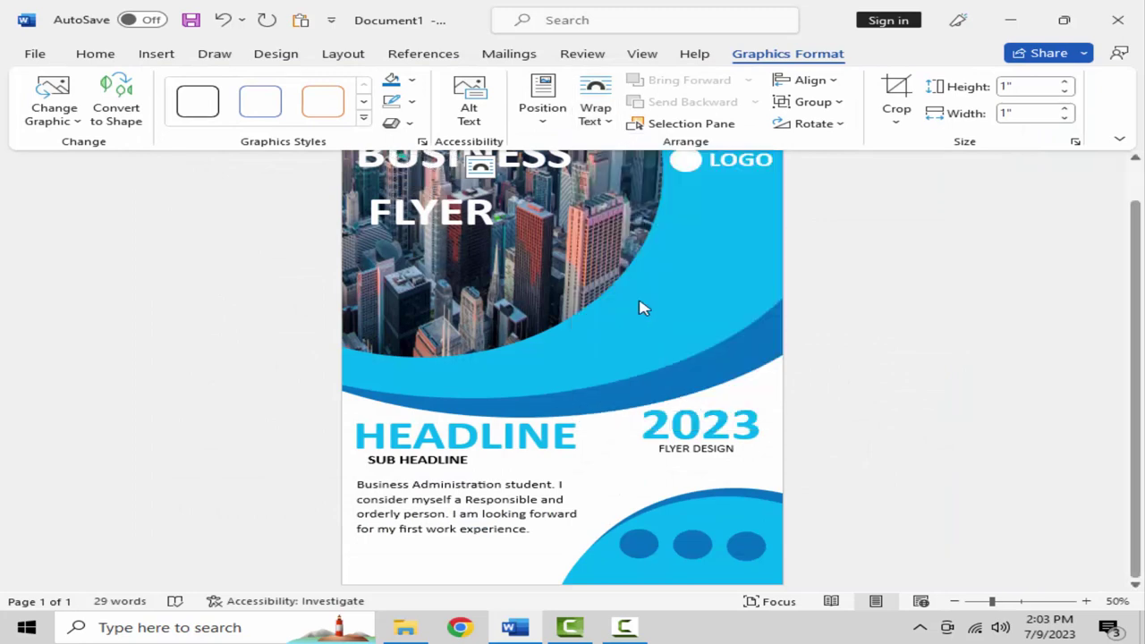
{"action": "left_click", "coordinate": [411, 80]}
{"action": "left_click", "coordinate": [391, 122]}
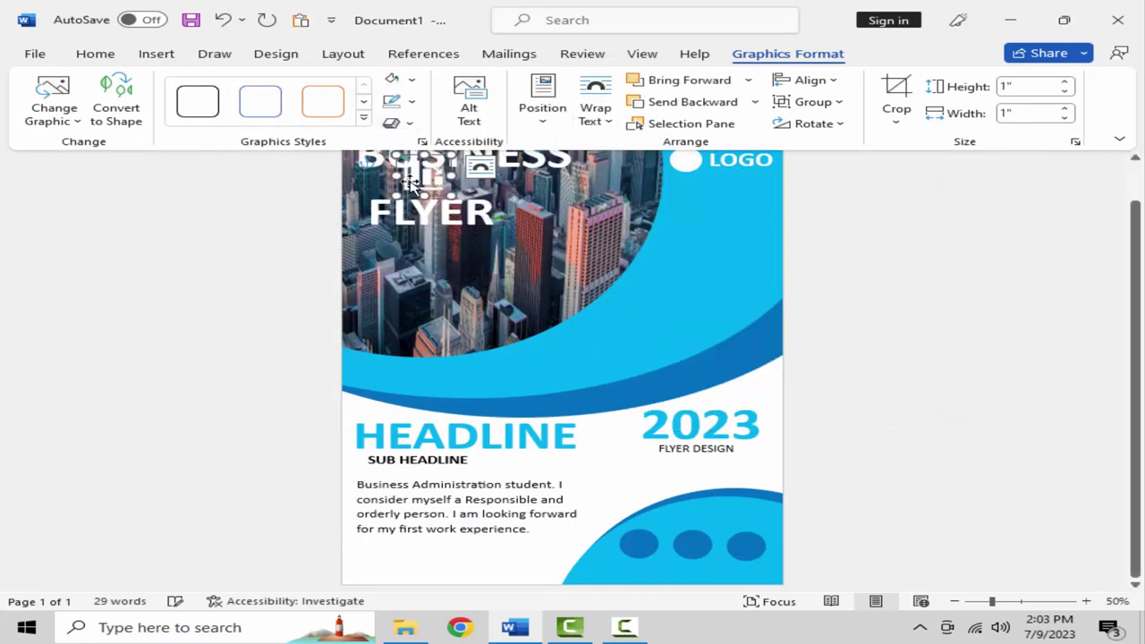
{"action": "left_click_drag", "start_coordinate": [419, 177], "coordinate": [633, 541]}
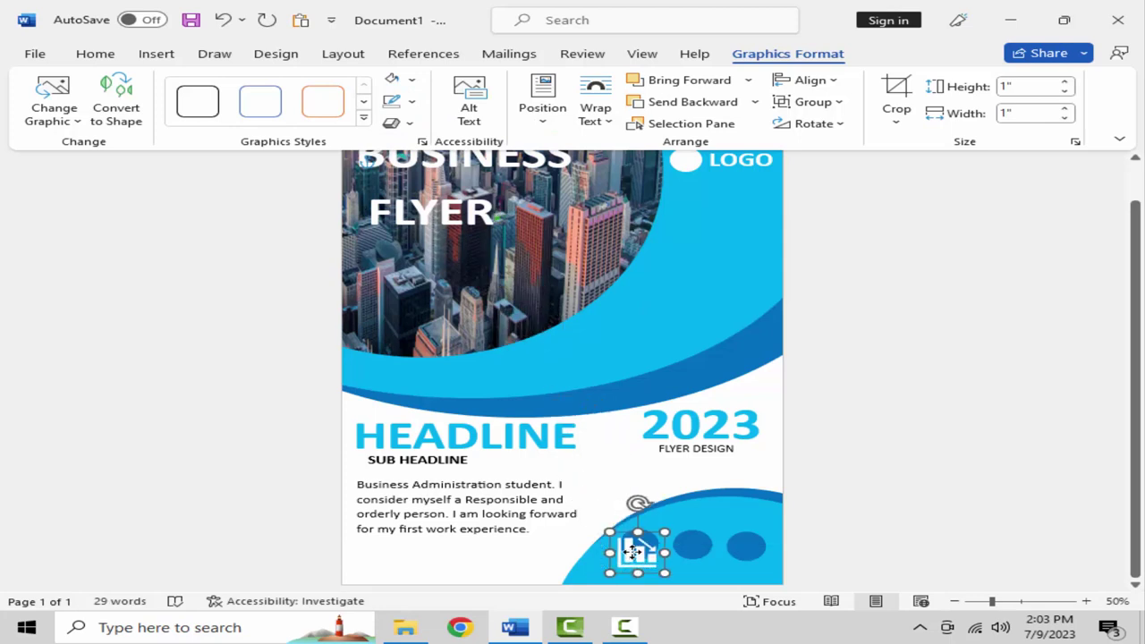
{"action": "mouse_move", "coordinate": [667, 561]}
{"action": "left_mouse_down"}
{"action": "mouse_move", "coordinate": [639, 543]}
{"action": "mouse_move", "coordinate": [653, 554]}
{"action": "left_mouse_up"}
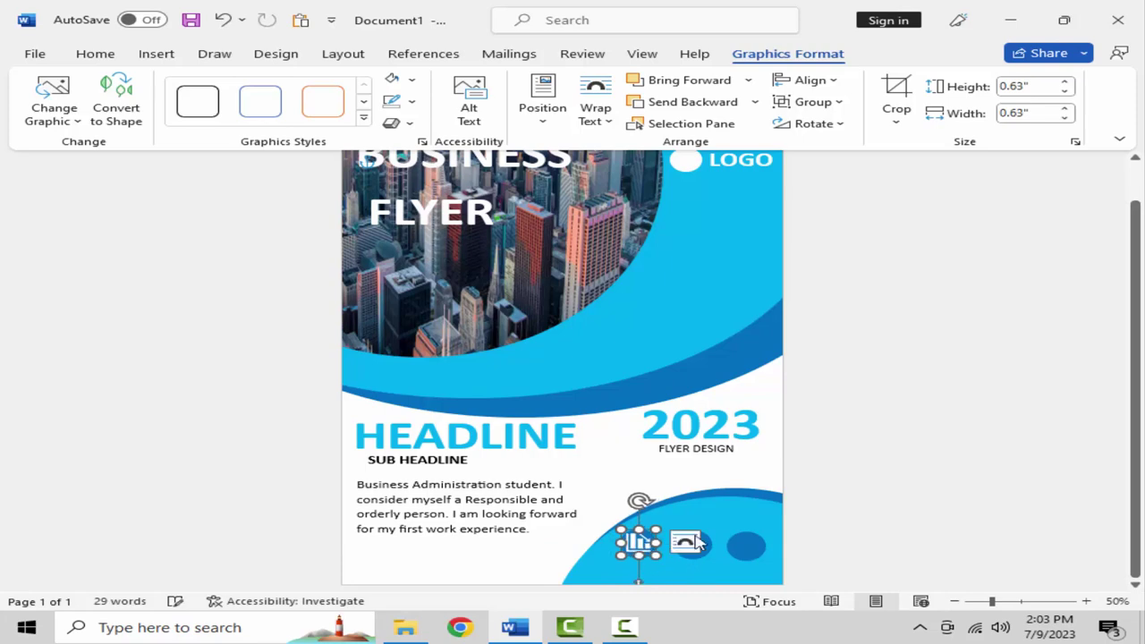
{"action": "left_click", "coordinate": [846, 434]}
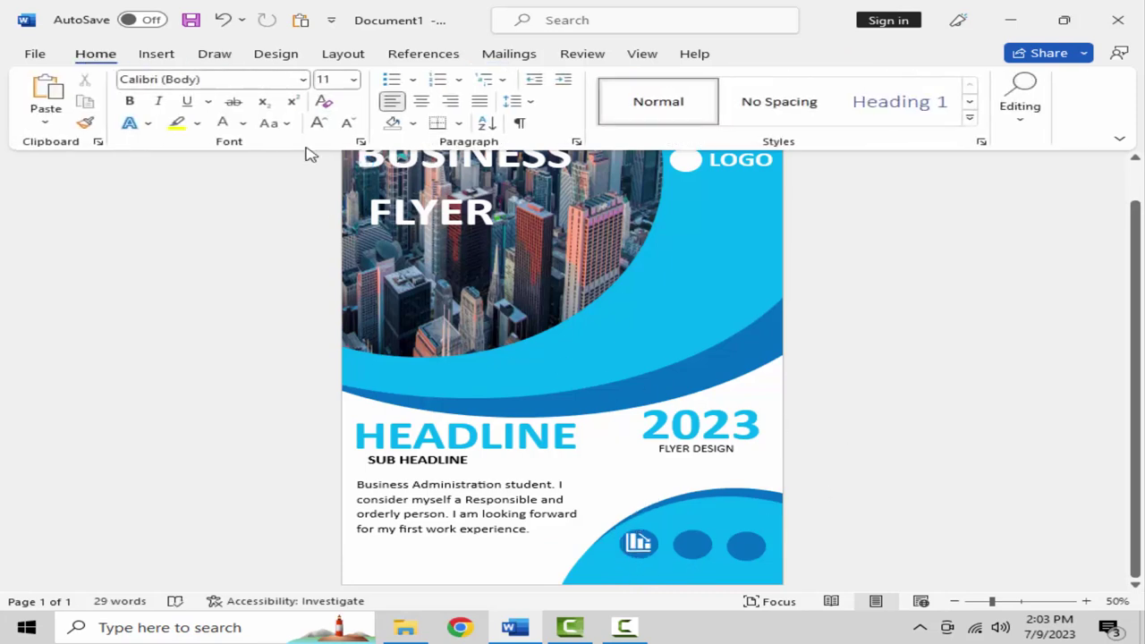
{"action": "left_click", "coordinate": [161, 55]}
{"action": "left_click", "coordinate": [255, 105]}
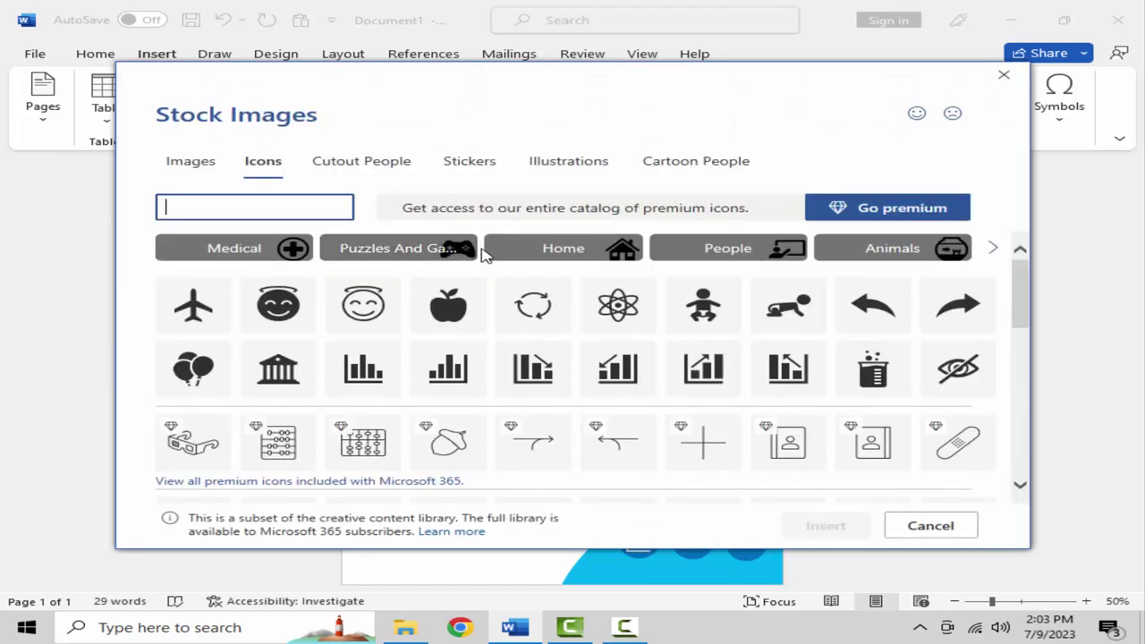
Step: Insert the briefcase icon in front of text, centred in the middle circle at 0.67 inches
{"action": "scroll", "coordinate": [501, 286], "scroll_direction": "down", "scroll_amount": 2}
{"action": "scroll", "coordinate": [504, 322], "scroll_direction": "down", "scroll_amount": 2}
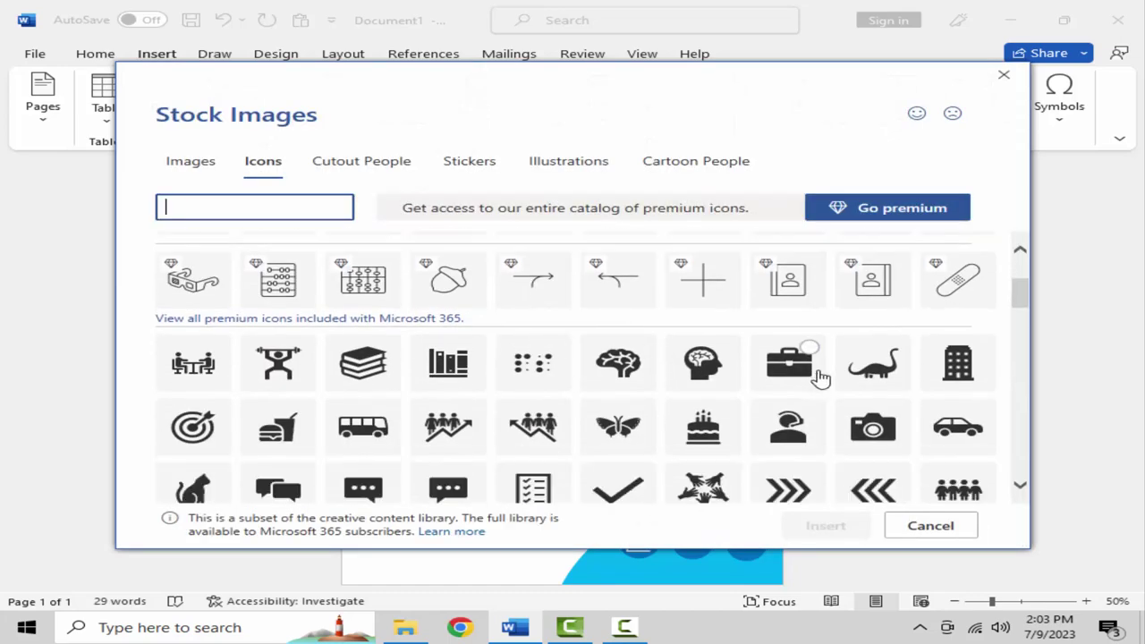
{"action": "left_click", "coordinate": [784, 383]}
{"action": "left_click", "coordinate": [833, 525]}
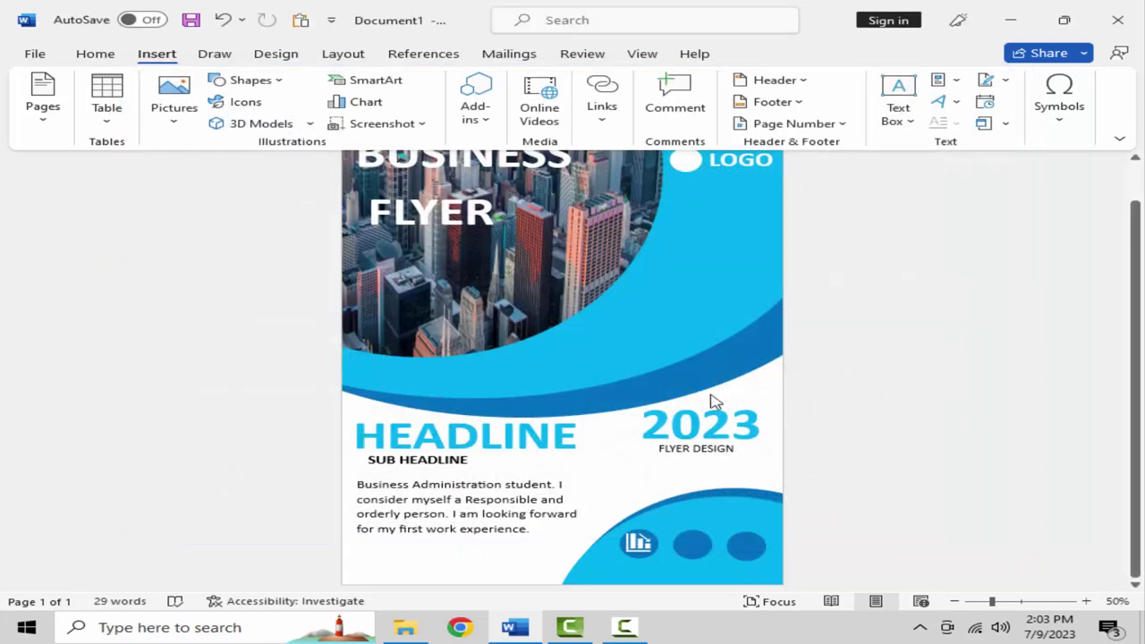
{"action": "left_click", "coordinate": [596, 107]}
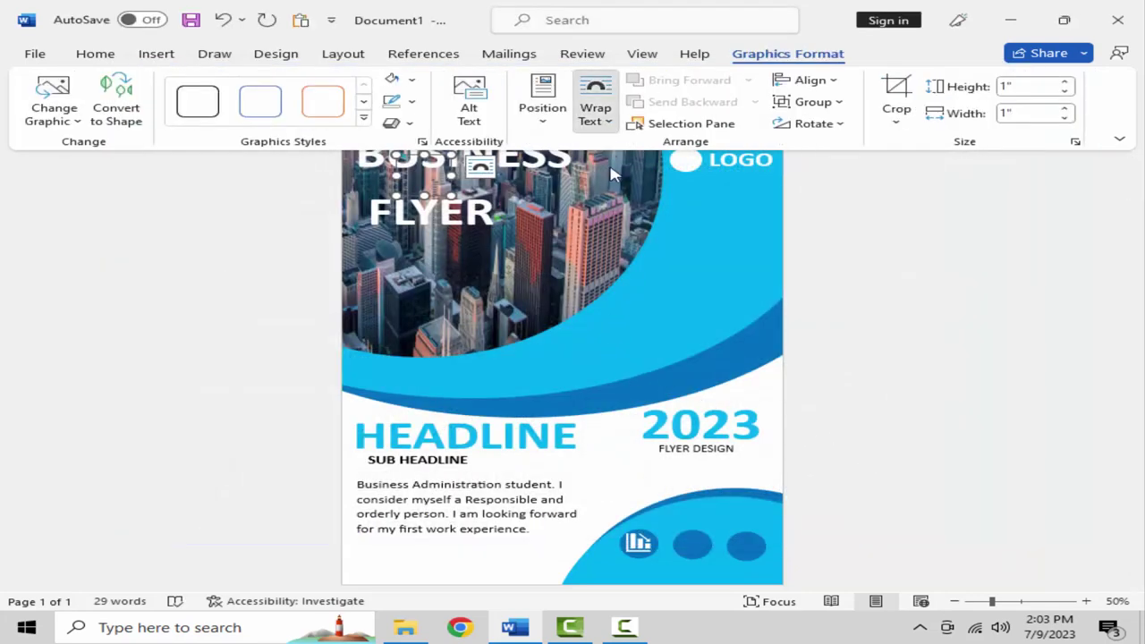
{"action": "left_click", "coordinate": [646, 299]}
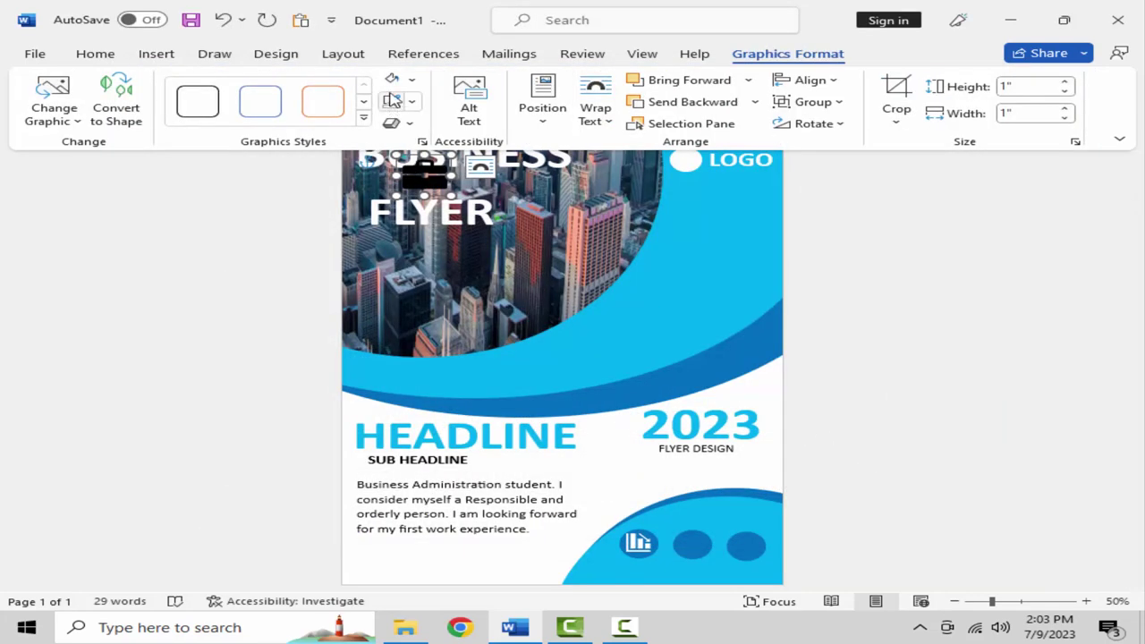
{"action": "mouse_move", "coordinate": [424, 176]}
{"action": "left_mouse_down"}
{"action": "mouse_move", "coordinate": [702, 556]}
{"action": "mouse_move", "coordinate": [701, 544]}
{"action": "left_mouse_up"}
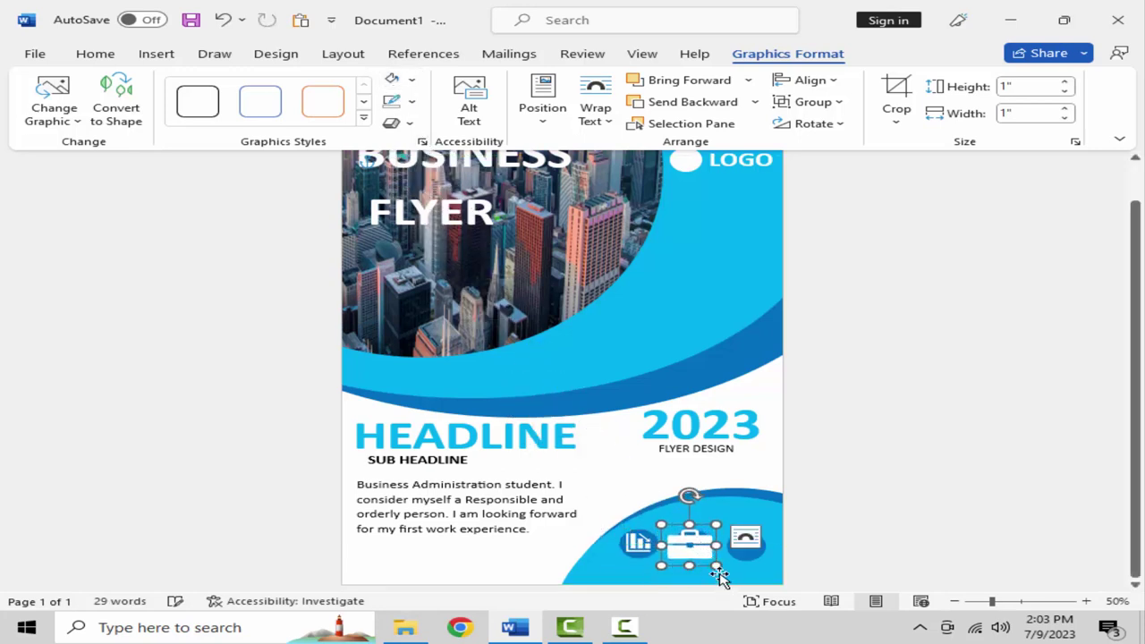
{"action": "left_click_drag", "start_coordinate": [716, 566], "coordinate": [694, 547]}
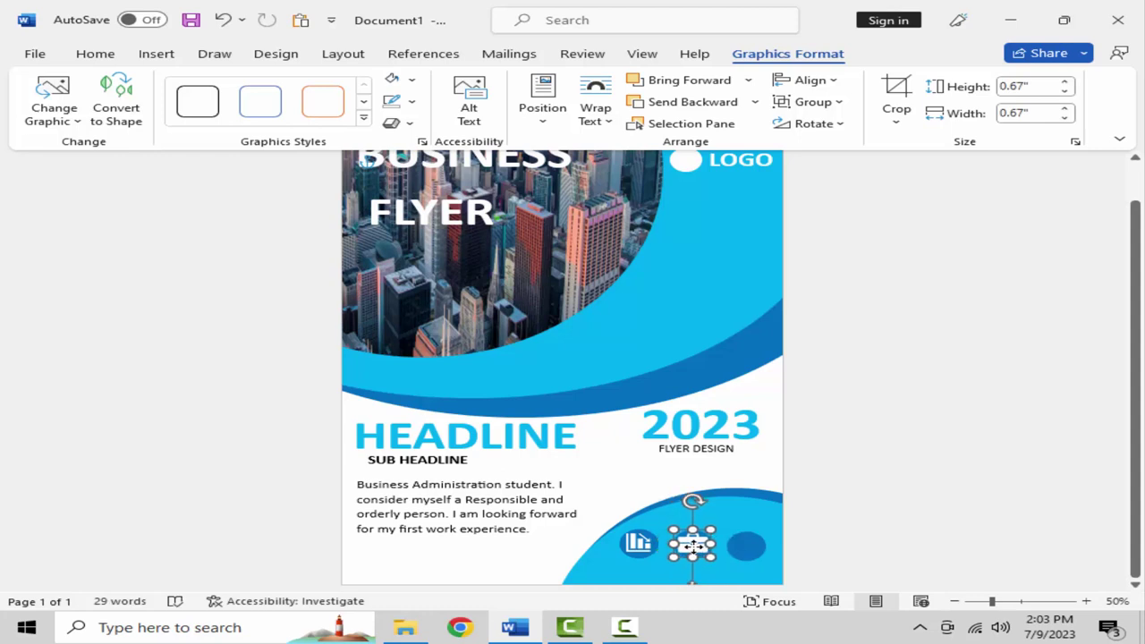
{"action": "left_click", "coordinate": [895, 456]}
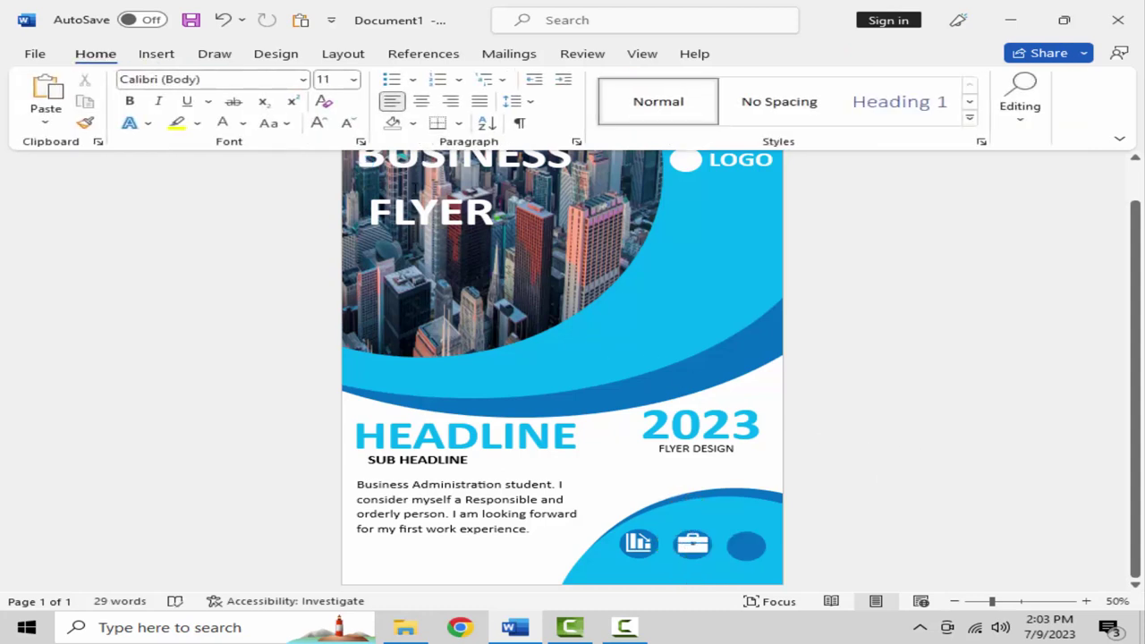
{"action": "left_click", "coordinate": [157, 55]}
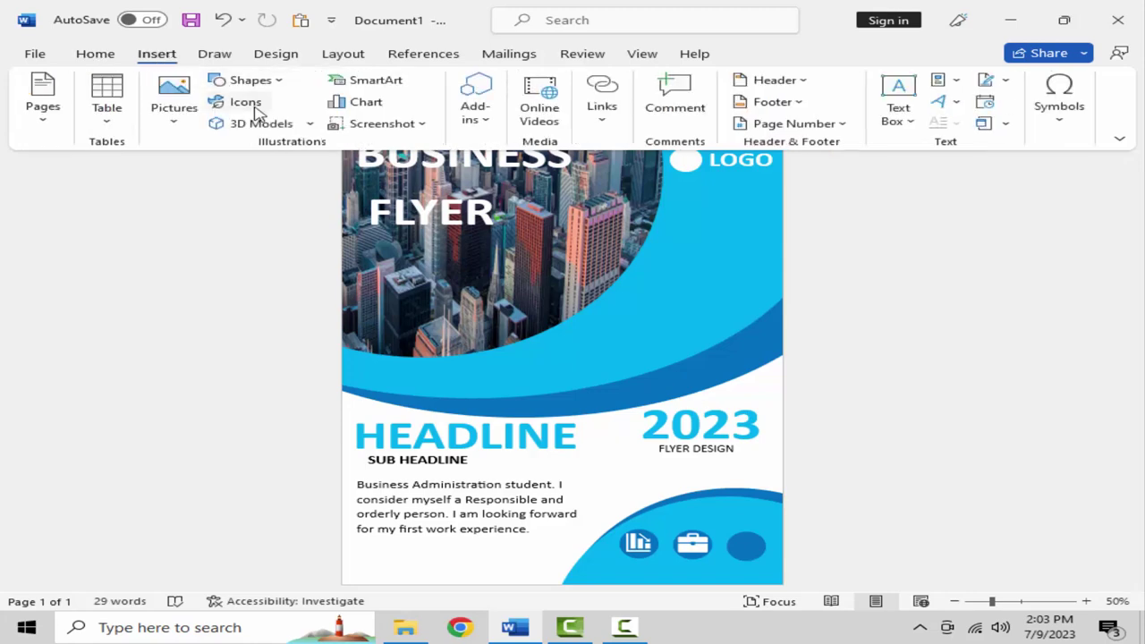
Step: Find the award-ribbon icon in the stock icon library and insert it
{"action": "left_click", "coordinate": [256, 107]}
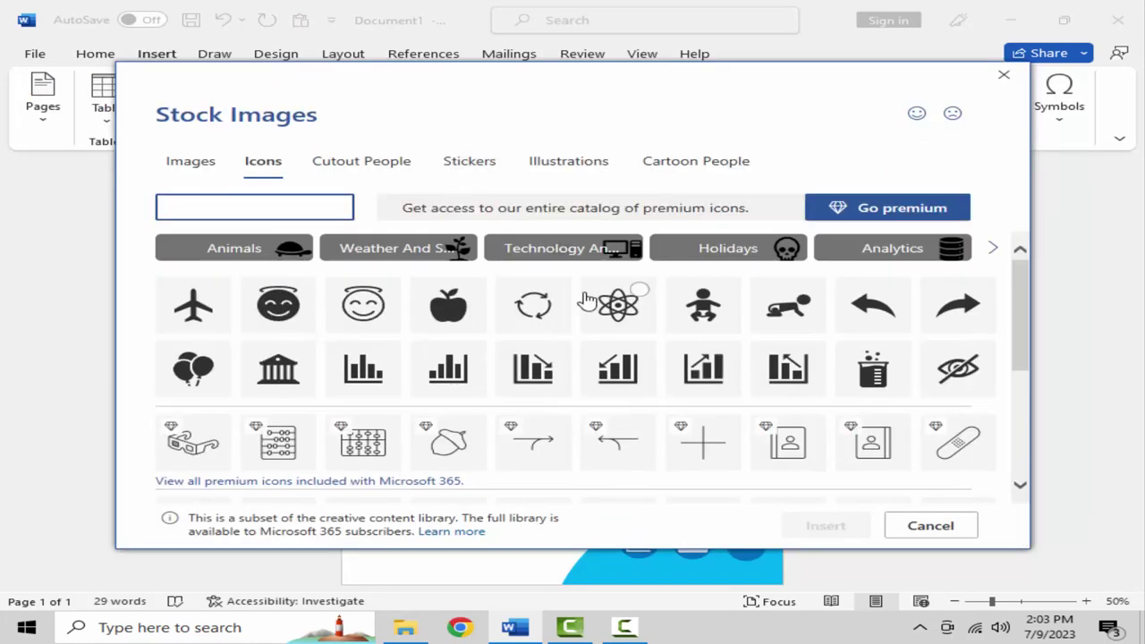
{"action": "scroll", "coordinate": [634, 337], "scroll_direction": "down", "scroll_amount": 3}
{"action": "scroll", "coordinate": [667, 345], "scroll_direction": "down", "scroll_amount": 1}
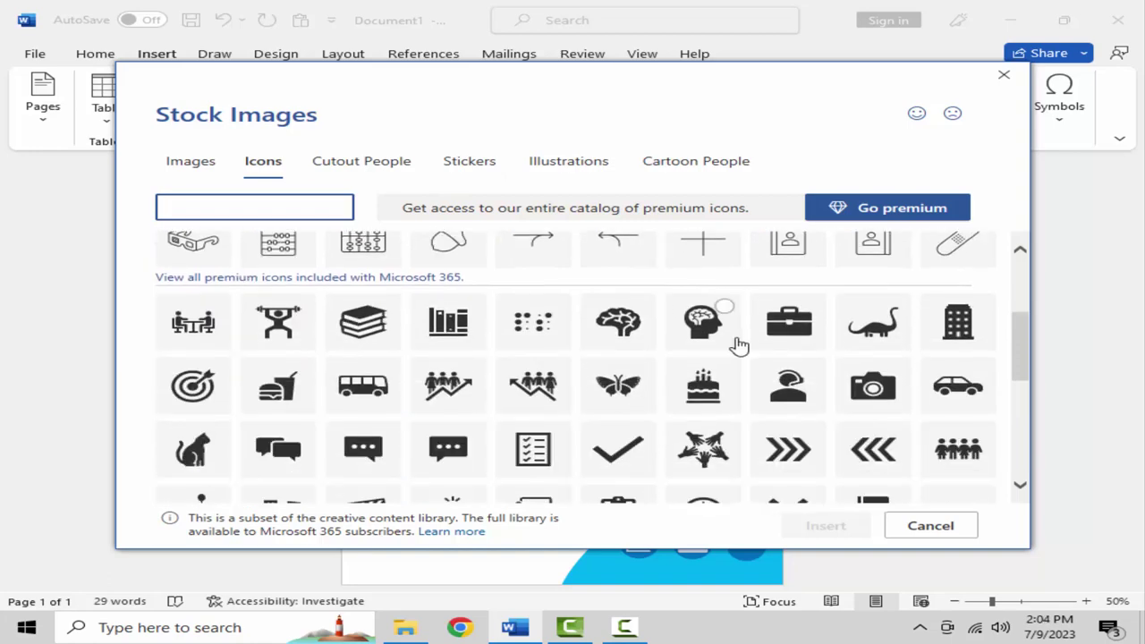
{"action": "scroll", "coordinate": [734, 344], "scroll_direction": "down", "scroll_amount": 1}
{"action": "scroll", "coordinate": [724, 331], "scroll_direction": "down", "scroll_amount": 1}
{"action": "scroll", "coordinate": [624, 366], "scroll_direction": "down", "scroll_amount": 2}
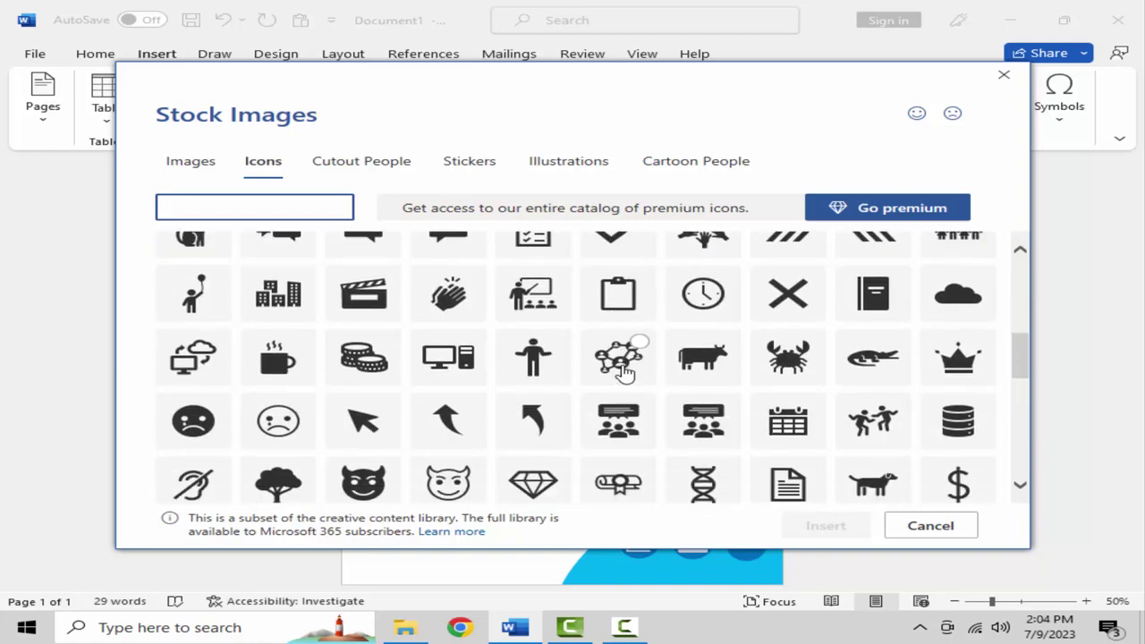
{"action": "scroll", "coordinate": [627, 358], "scroll_direction": "down", "scroll_amount": 1}
{"action": "scroll", "coordinate": [637, 371], "scroll_direction": "down", "scroll_amount": 1}
{"action": "scroll", "coordinate": [593, 376], "scroll_direction": "down", "scroll_amount": 1}
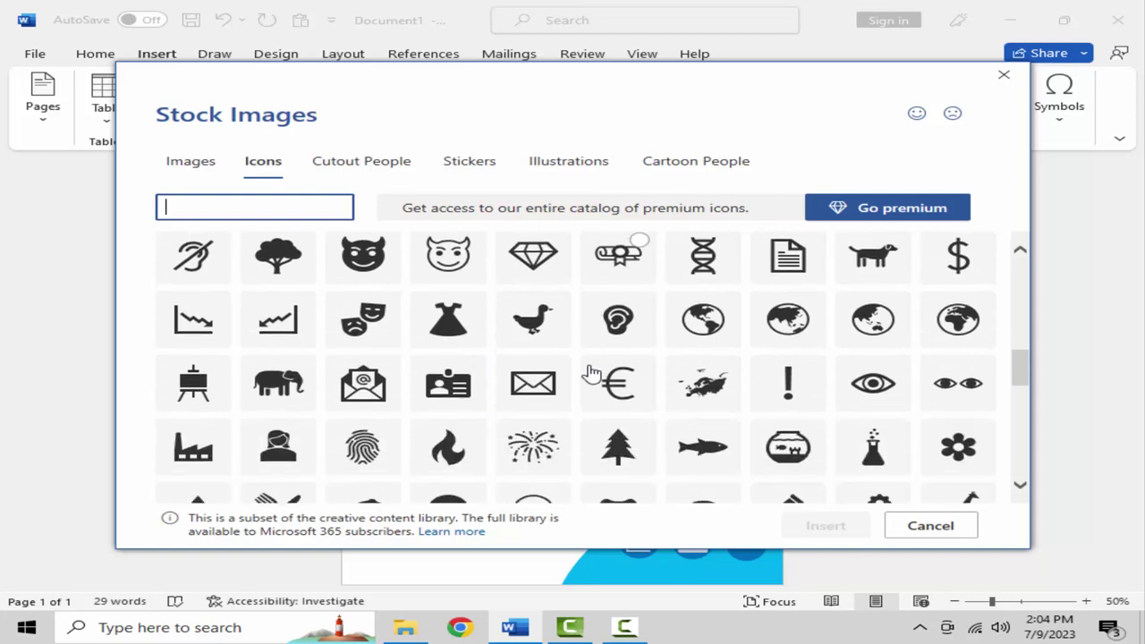
{"action": "scroll", "coordinate": [593, 374], "scroll_direction": "down", "scroll_amount": 1}
{"action": "scroll", "coordinate": [593, 394], "scroll_direction": "down", "scroll_amount": 1}
{"action": "scroll", "coordinate": [601, 412], "scroll_direction": "down", "scroll_amount": 1}
{"action": "scroll", "coordinate": [605, 407], "scroll_direction": "down", "scroll_amount": 1}
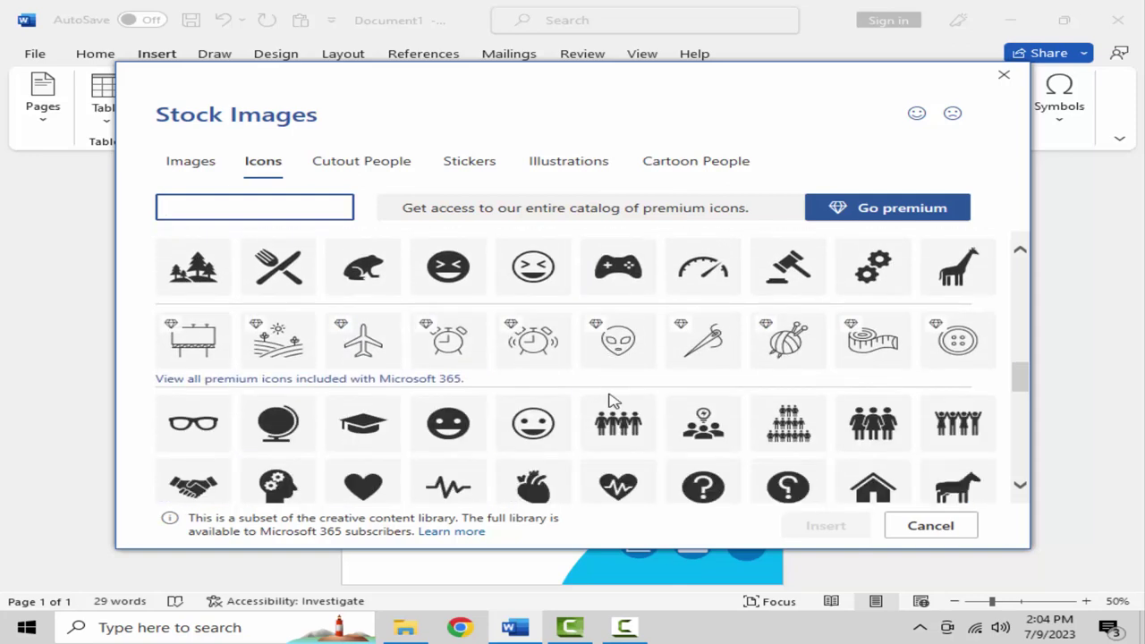
{"action": "scroll", "coordinate": [611, 402], "scroll_direction": "down", "scroll_amount": 1}
{"action": "scroll", "coordinate": [618, 385], "scroll_direction": "down", "scroll_amount": 1}
{"action": "scroll", "coordinate": [626, 403], "scroll_direction": "down", "scroll_amount": 1}
{"action": "scroll", "coordinate": [630, 408], "scroll_direction": "down", "scroll_amount": 1}
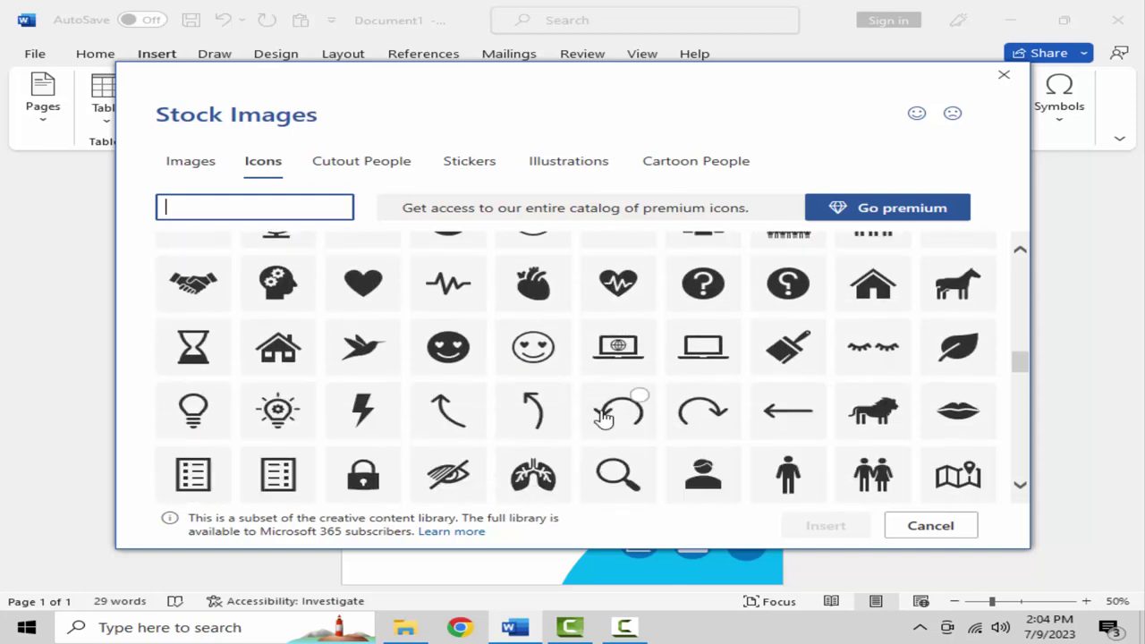
{"action": "scroll", "coordinate": [614, 409], "scroll_direction": "down", "scroll_amount": 1}
{"action": "scroll", "coordinate": [583, 417], "scroll_direction": "down", "scroll_amount": 1}
{"action": "scroll", "coordinate": [624, 414], "scroll_direction": "down", "scroll_amount": 1}
{"action": "scroll", "coordinate": [594, 418], "scroll_direction": "down", "scroll_amount": 1}
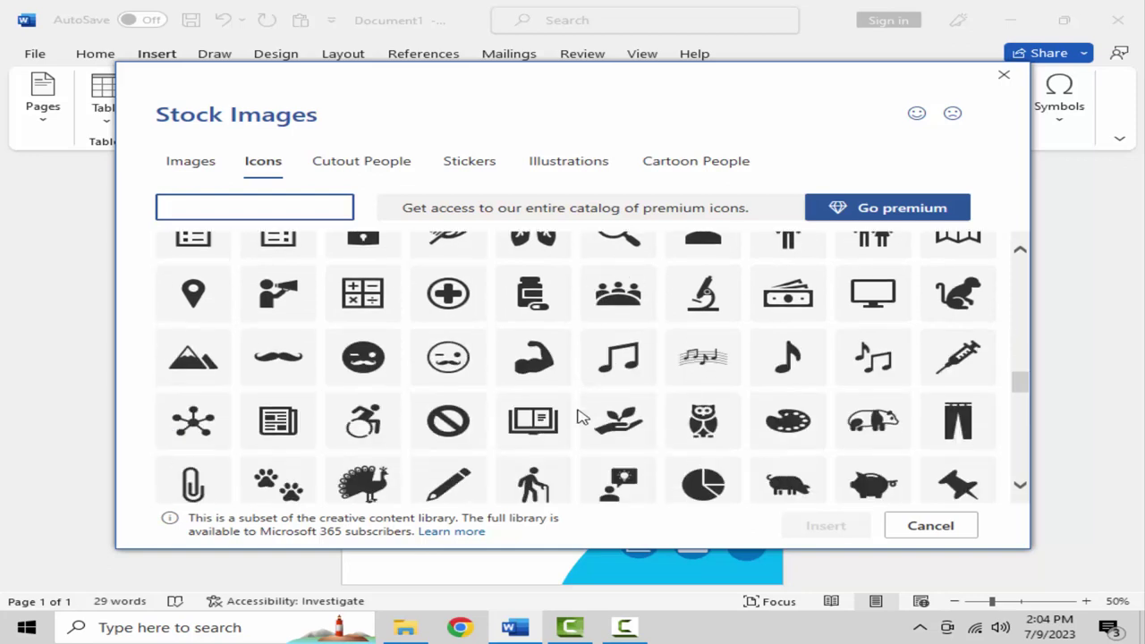
{"action": "scroll", "coordinate": [583, 415], "scroll_direction": "down", "scroll_amount": 1}
{"action": "scroll", "coordinate": [588, 409], "scroll_direction": "down", "scroll_amount": 1}
{"action": "scroll", "coordinate": [604, 410], "scroll_direction": "down", "scroll_amount": 1}
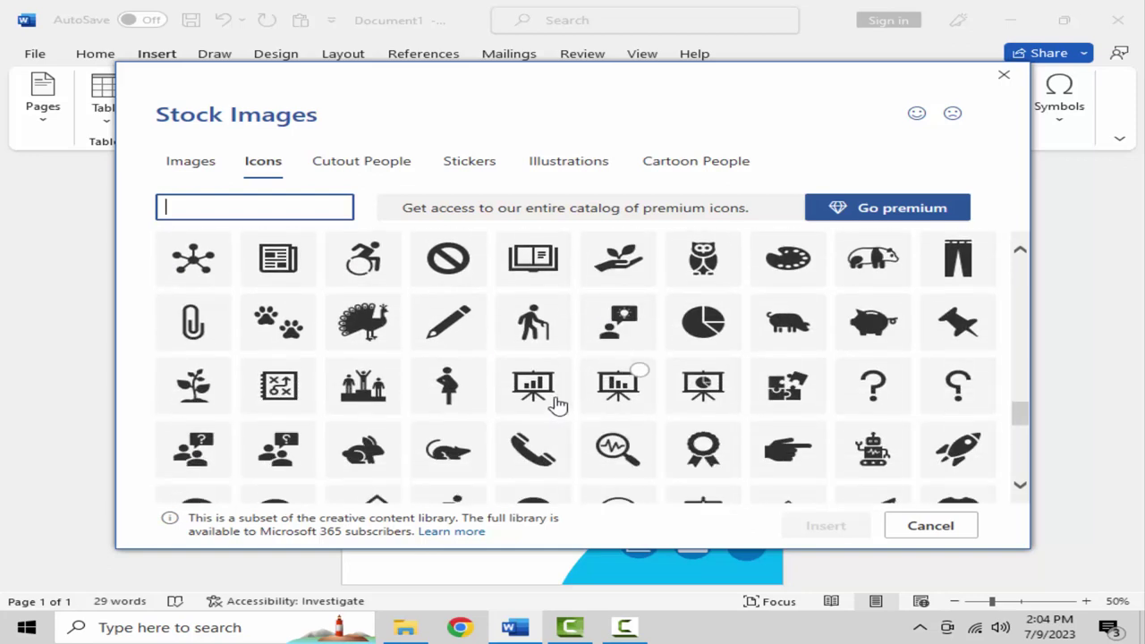
{"action": "scroll", "coordinate": [555, 404], "scroll_direction": "down", "scroll_amount": 2}
{"action": "scroll", "coordinate": [620, 397], "scroll_direction": "down", "scroll_amount": 1}
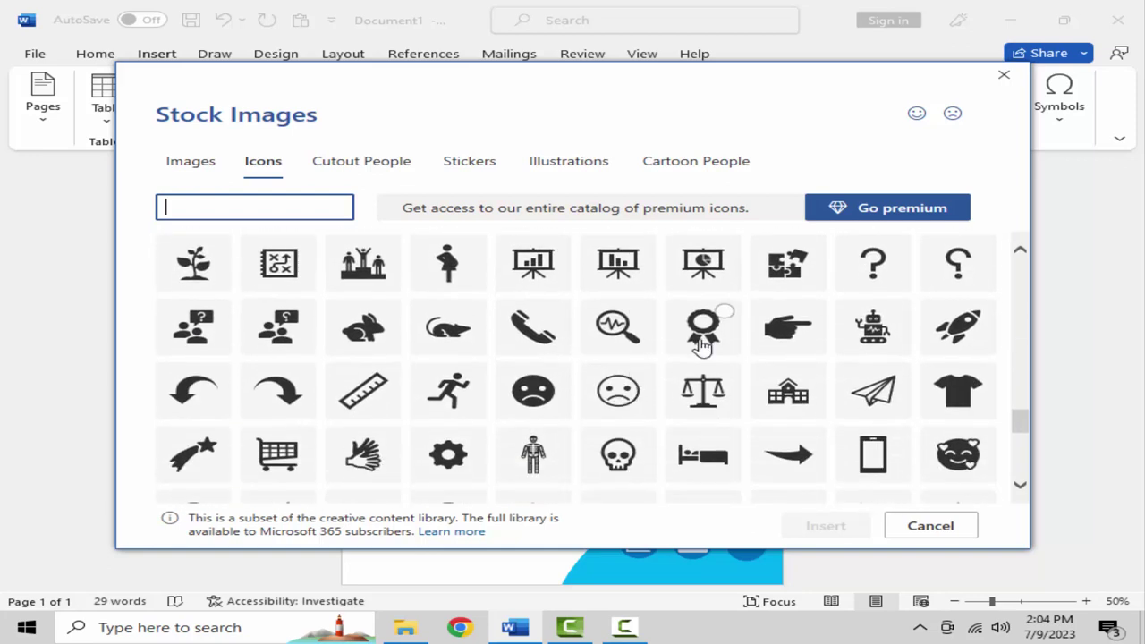
{"action": "left_click", "coordinate": [691, 358]}
{"action": "left_click", "coordinate": [793, 530]}
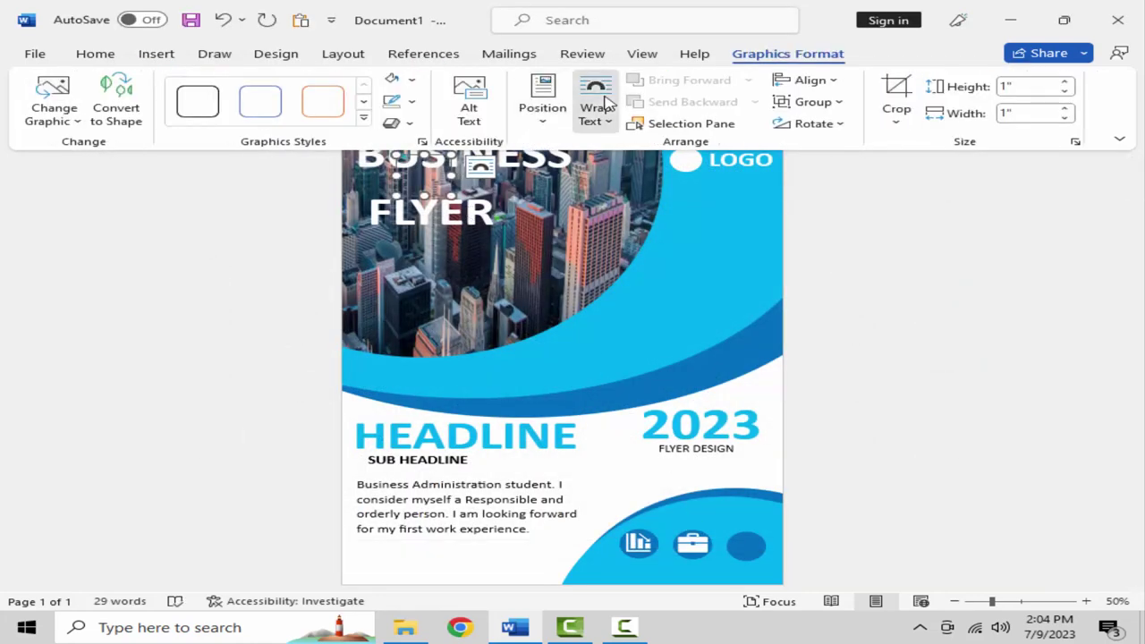
Step: Float the award icon in front of text and position it inside the right circle
{"action": "left_click", "coordinate": [595, 107]}
{"action": "left_click", "coordinate": [645, 293]}
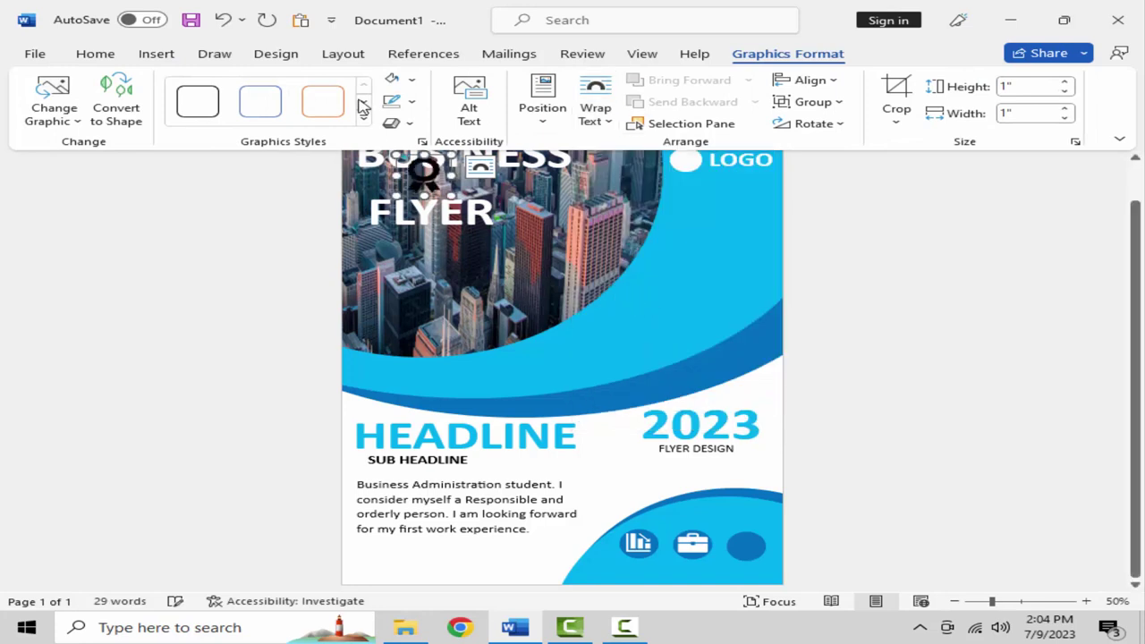
{"action": "mouse_move", "coordinate": [428, 178]}
{"action": "left_mouse_down"}
{"action": "mouse_move", "coordinate": [748, 577]}
{"action": "mouse_move", "coordinate": [747, 557]}
{"action": "mouse_move", "coordinate": [770, 569]}
{"action": "left_mouse_up"}
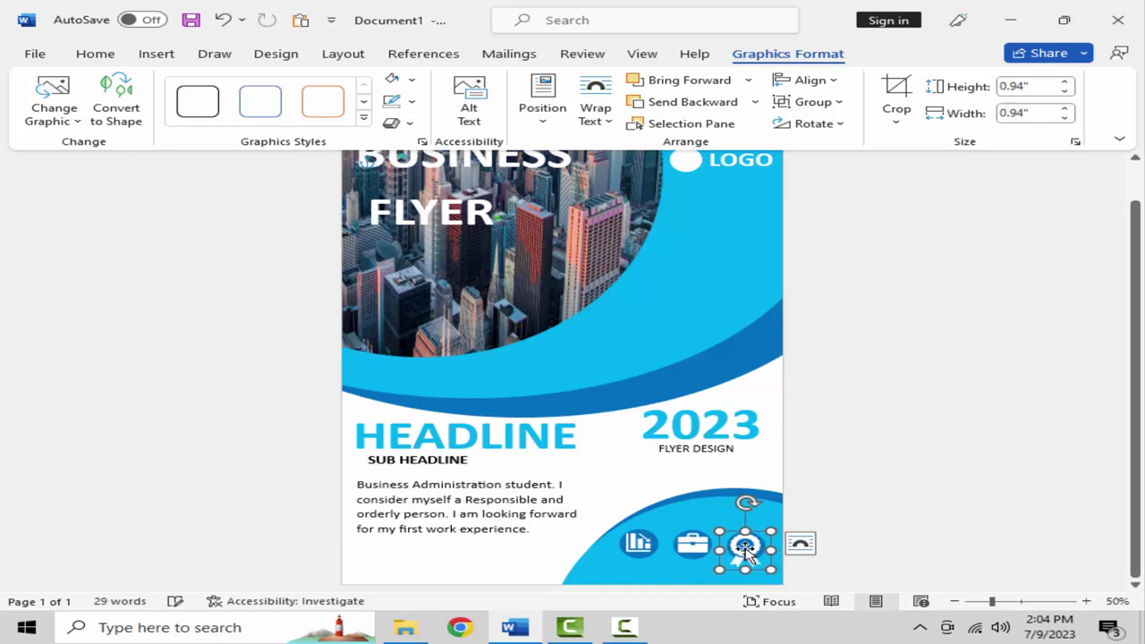
{"action": "key", "text": "Right"}
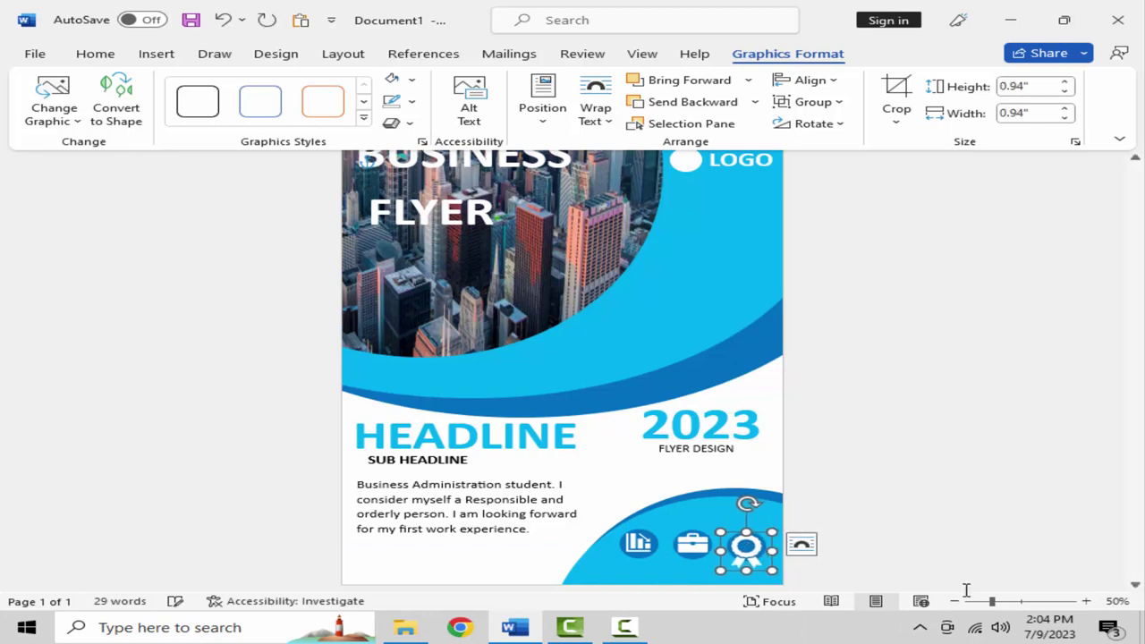
{"action": "left_click", "coordinate": [777, 436]}
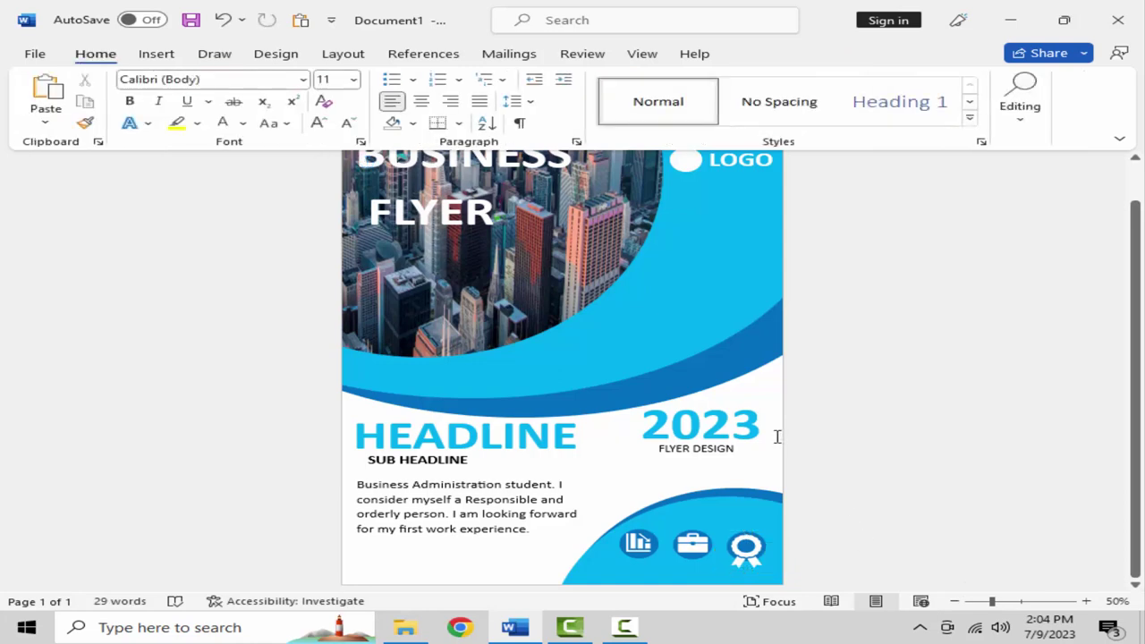
{"action": "left_click", "coordinate": [639, 547]}
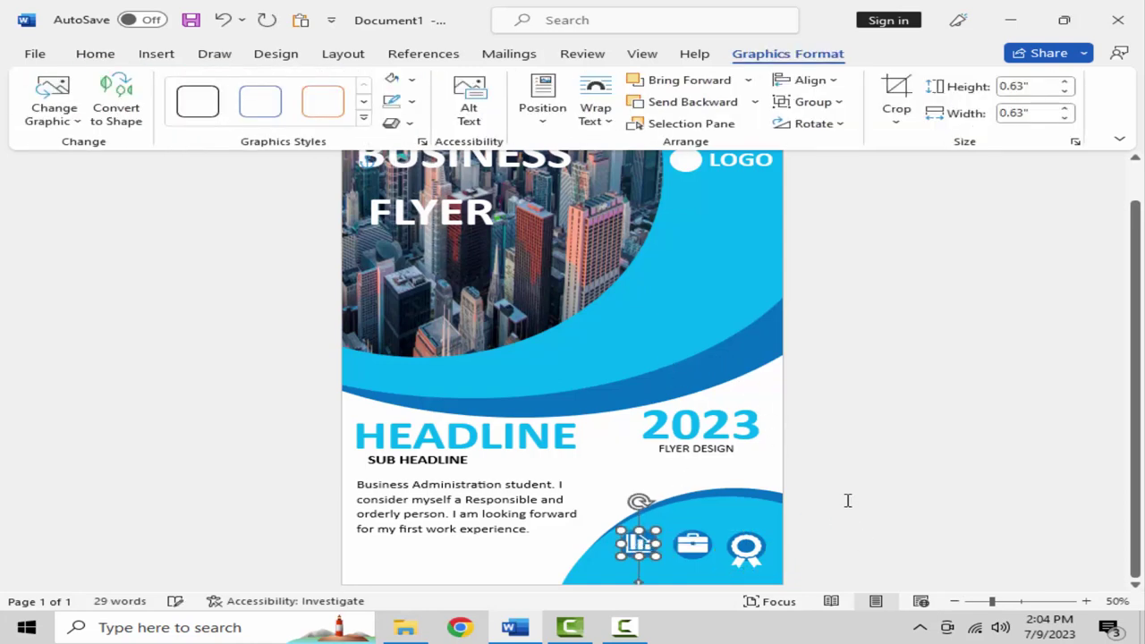
{"action": "left_click", "coordinate": [840, 399]}
{"action": "scroll", "coordinate": [817, 344], "scroll_direction": "down", "scroll_amount": 1}
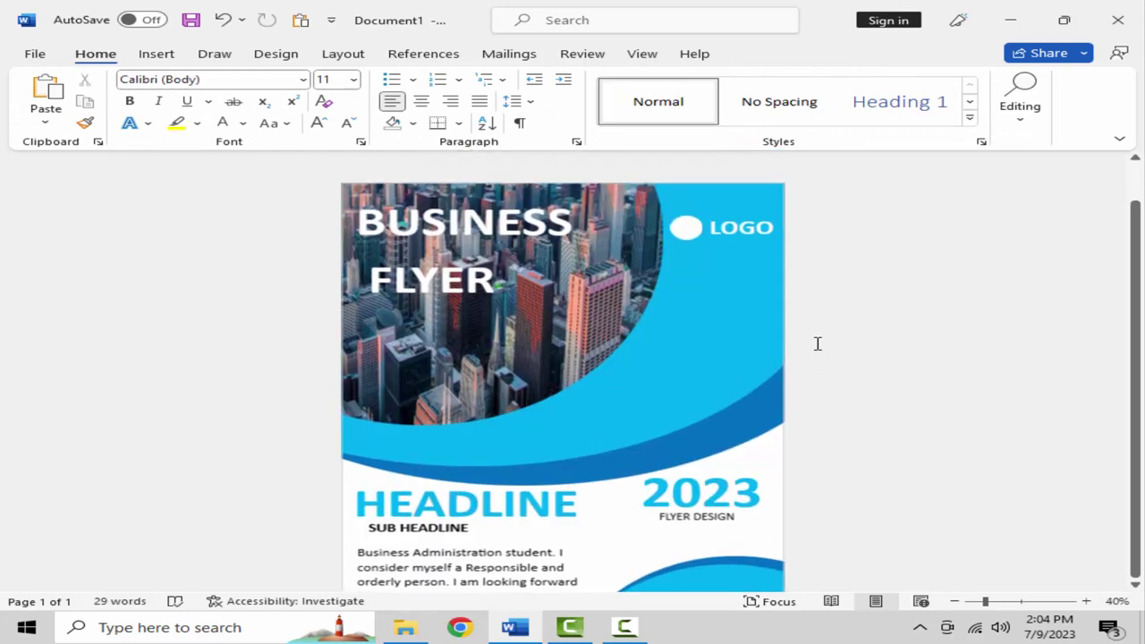